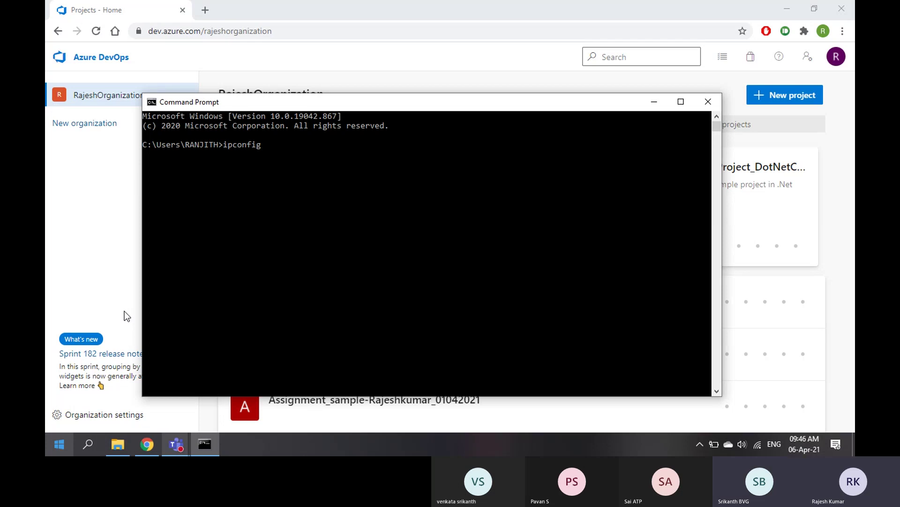
Run ipconfig, maximize the console and copy the vEthernet (WSL) IPv4 address 192.168.176.1
{"action": "key", "text": "Return"}
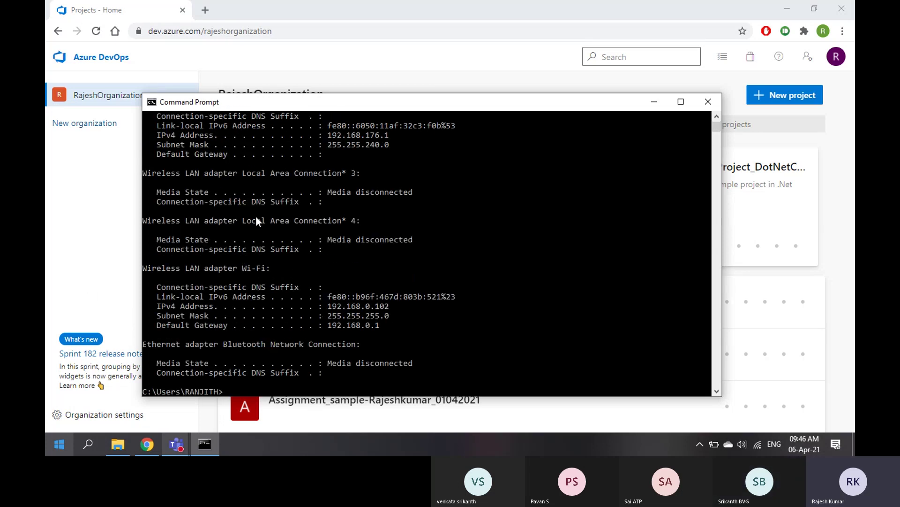
{"action": "left_click", "coordinate": [681, 102]}
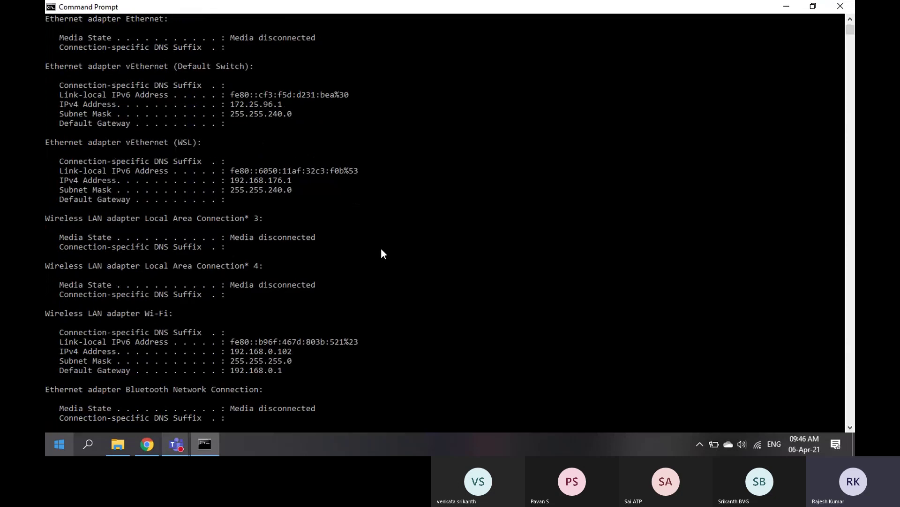
{"action": "scroll", "coordinate": [382, 249], "scroll_direction": "up", "scroll_amount": 3}
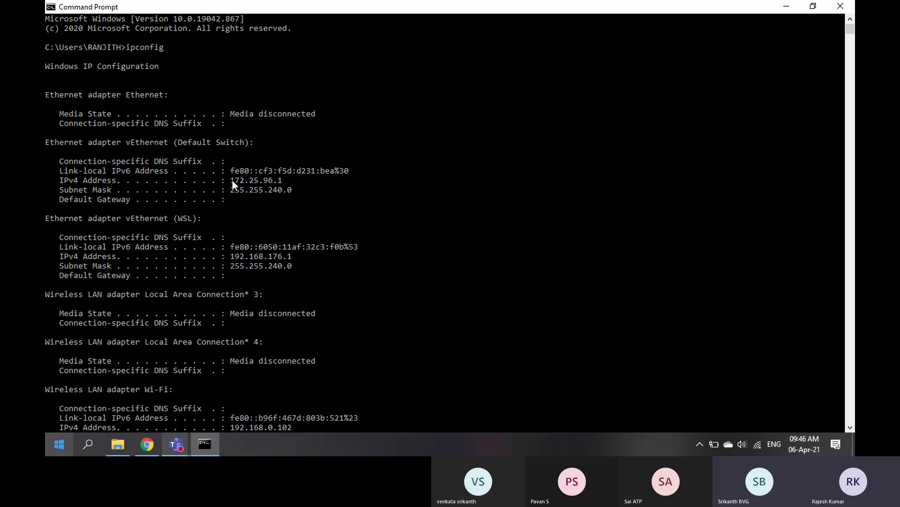
{"action": "left_click_drag", "start_coordinate": [232, 180], "coordinate": [245, 181]}
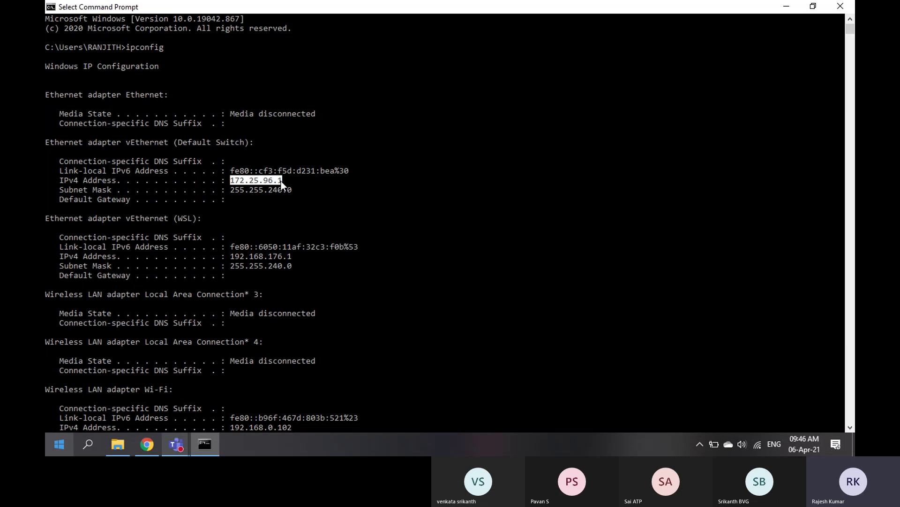
{"action": "scroll", "coordinate": [281, 184], "scroll_direction": "down", "scroll_amount": 1}
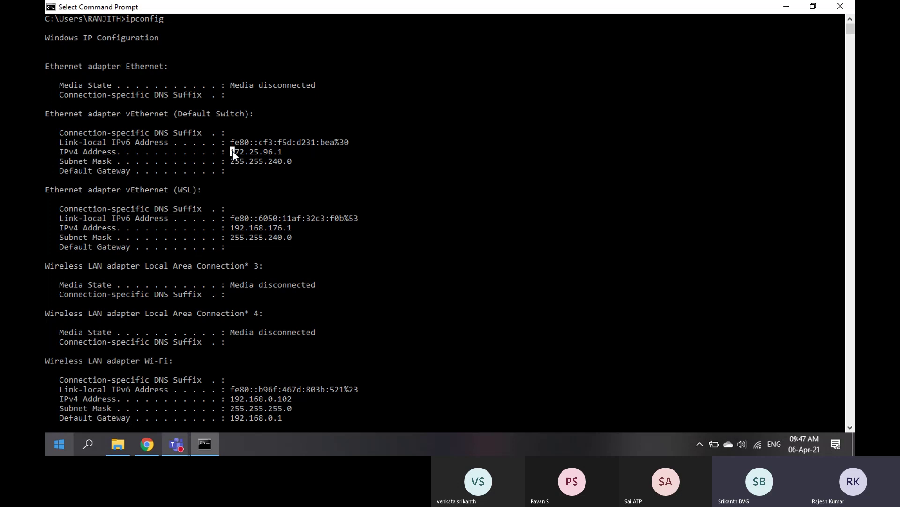
{"action": "left_click_drag", "start_coordinate": [232, 151], "coordinate": [281, 153]}
{"action": "left_click", "coordinate": [133, 113]}
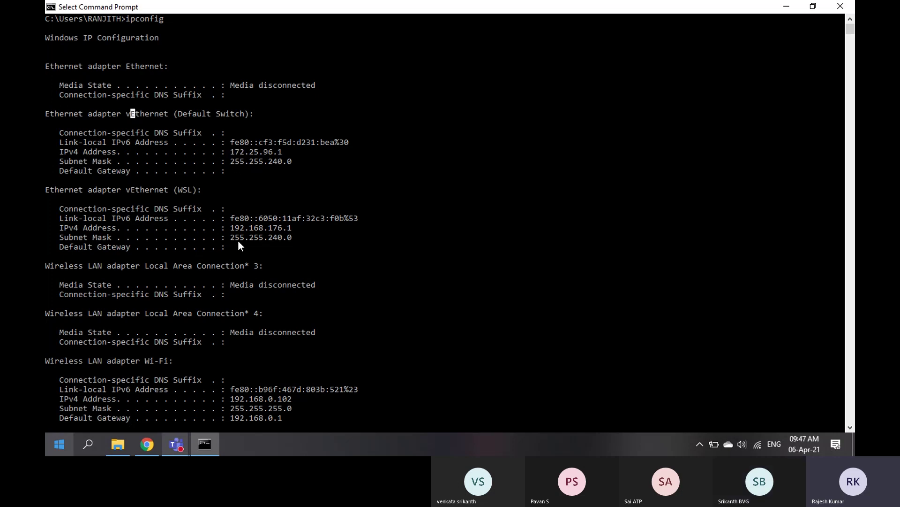
{"action": "left_click_drag", "start_coordinate": [232, 229], "coordinate": [261, 229]}
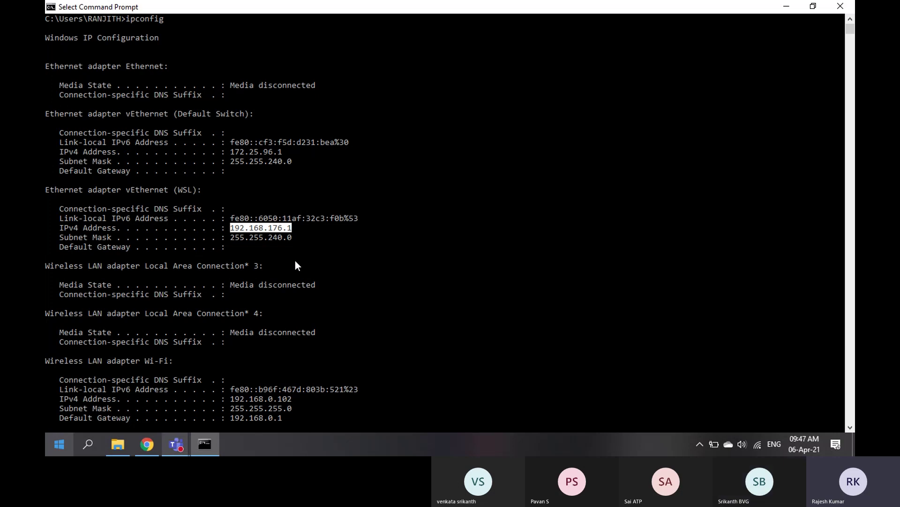
{"action": "right_click", "coordinate": [294, 260]}
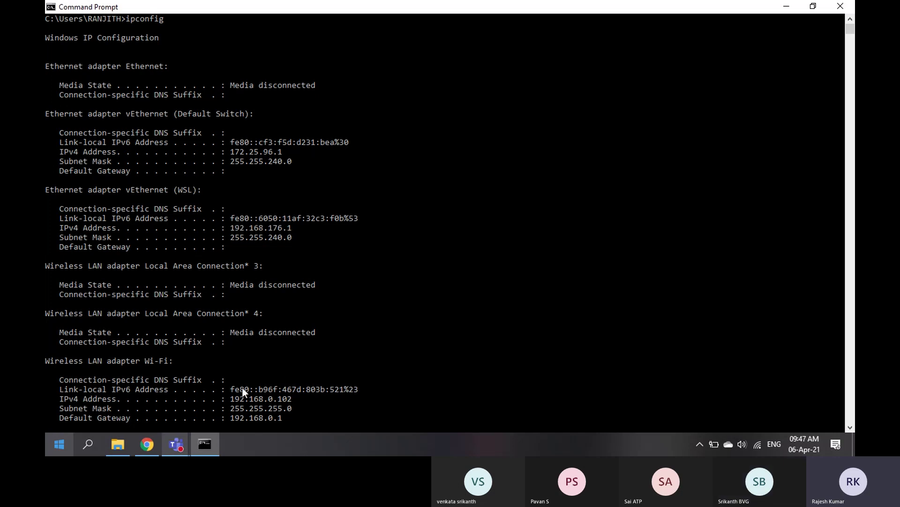
Paste 192.168.176.1 into a new Chrome tab and go to it
{"action": "left_click", "coordinate": [150, 447]}
{"action": "left_click", "coordinate": [199, 10]}
{"action": "type", "text": "192.168.176.1"}
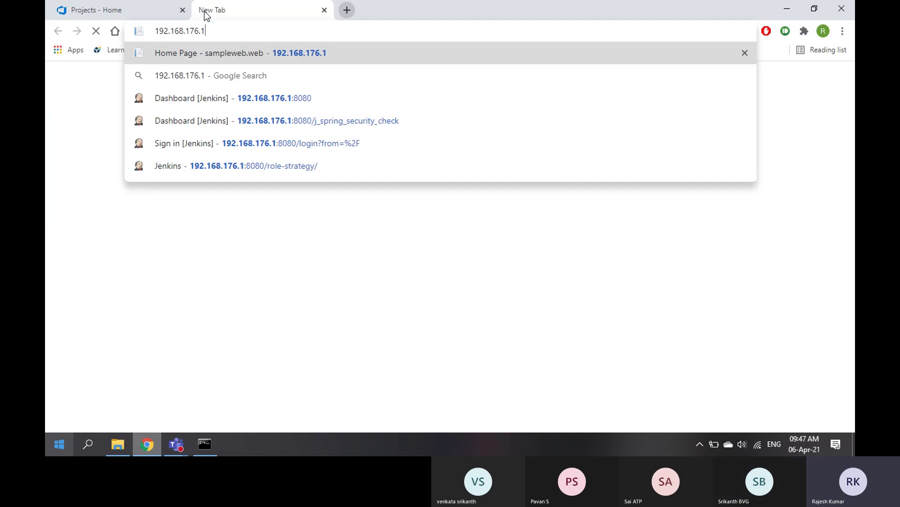
{"action": "key", "text": "Return"}
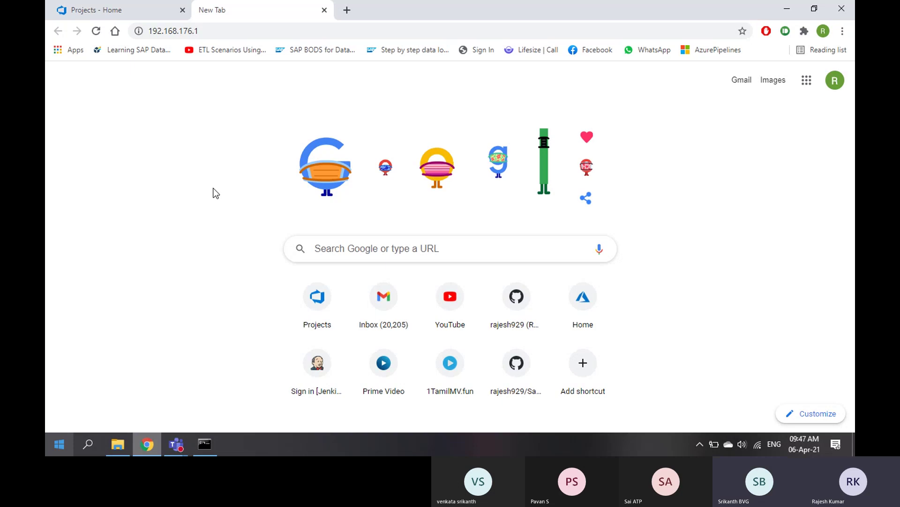
Reload 192.168.176.1 until the sampleweb.web page loads
{"action": "left_click", "coordinate": [220, 28]}
{"action": "key", "text": "ctrl+c"}
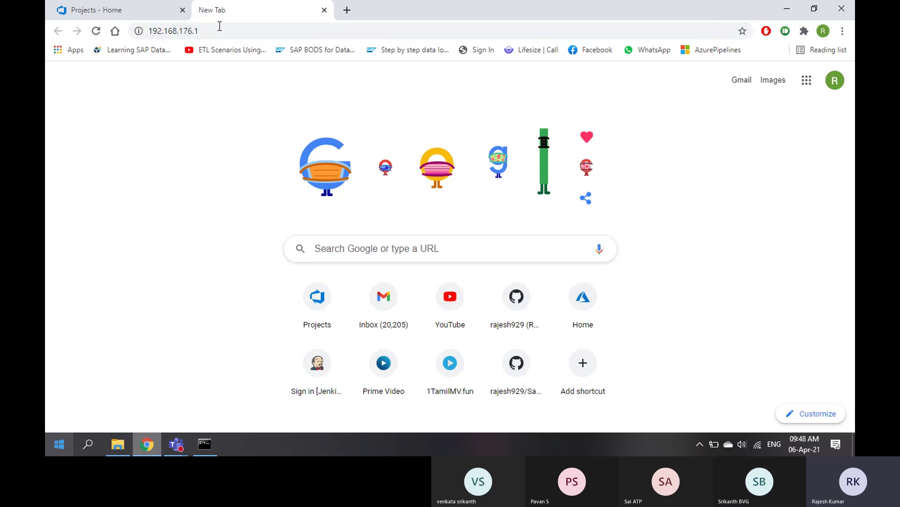
{"action": "left_click", "coordinate": [97, 33]}
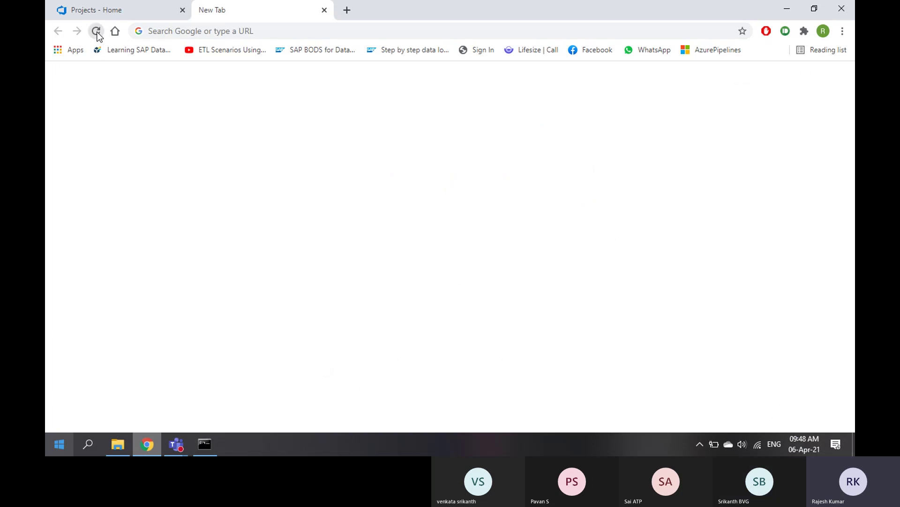
{"action": "left_click", "coordinate": [244, 29]}
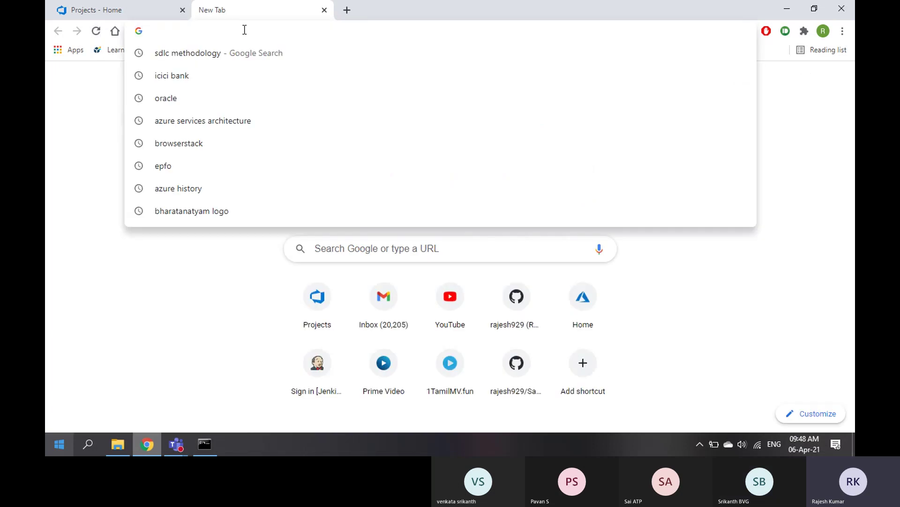
{"action": "key", "text": "ctrl+v"}
{"action": "key", "text": "Return"}
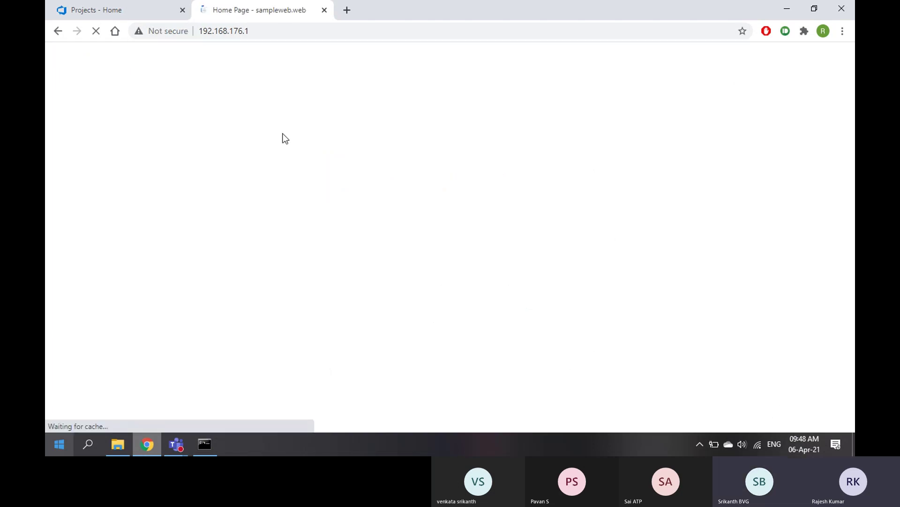
Check the 'This was deployed through ADO' heading, then switch back to Command Prompt
{"action": "left_click_drag", "start_coordinate": [225, 104], "coordinate": [679, 109]}
{"action": "left_click", "coordinate": [610, 211]}
{"action": "left_click", "coordinate": [204, 444]}
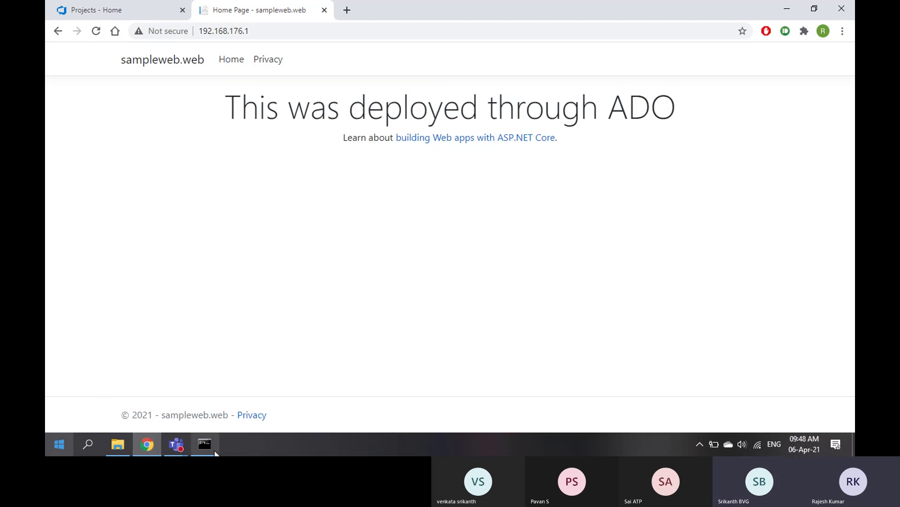
{"action": "left_click", "coordinate": [231, 151]}
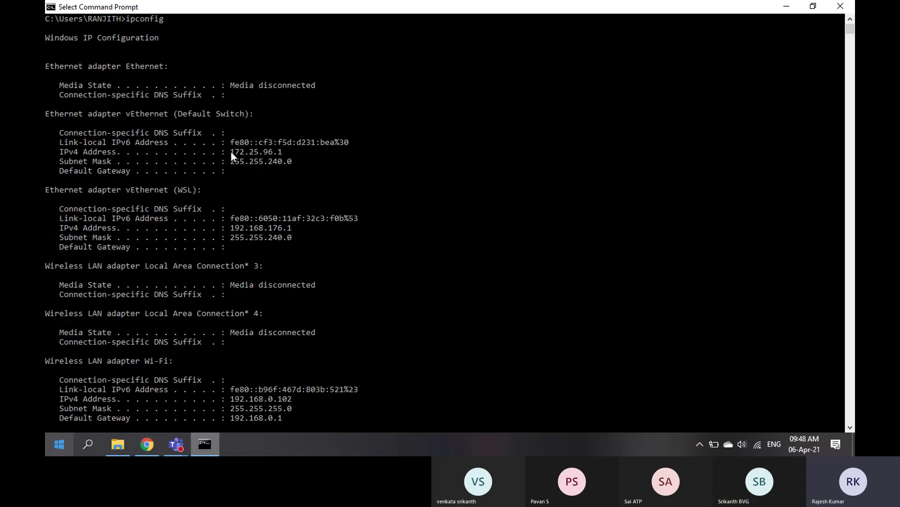
Copy 172.25.96.1, load it in another new Chrome tab, then return to Command Prompt
{"action": "right_click", "coordinate": [280, 153]}
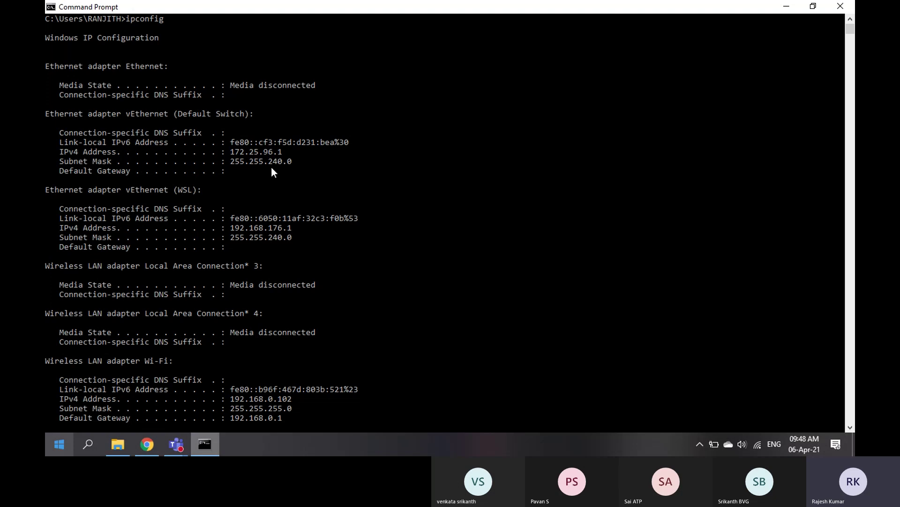
{"action": "left_click", "coordinate": [196, 445]}
{"action": "left_click", "coordinate": [346, 10]}
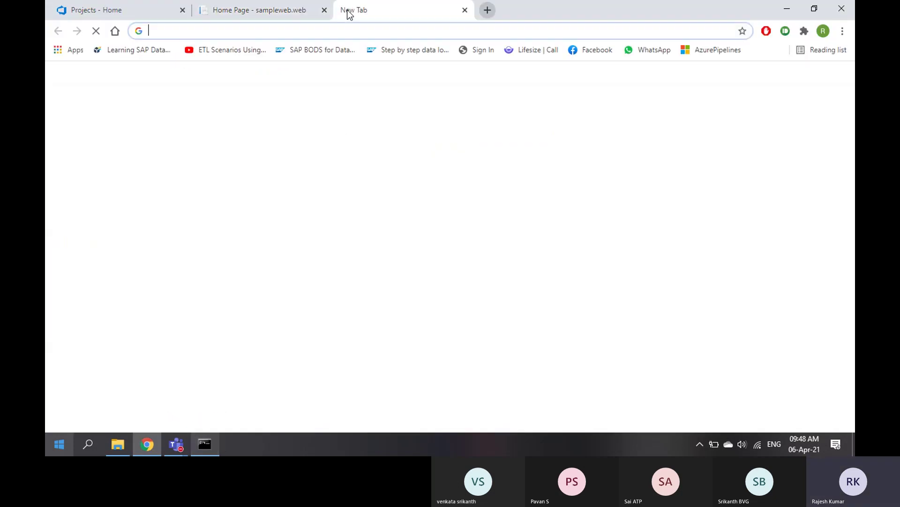
{"action": "type", "text": "172.25.96.1"}
{"action": "key", "text": "Return"}
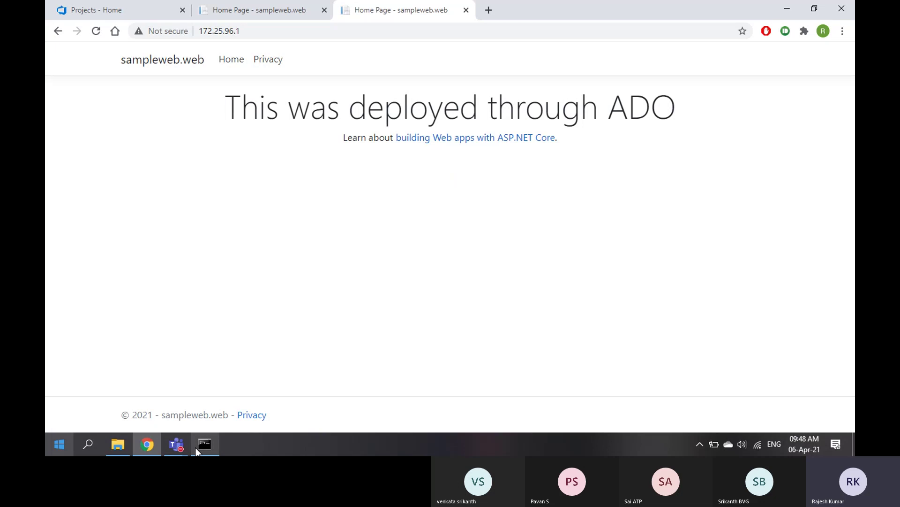
{"action": "left_click", "coordinate": [154, 444]}
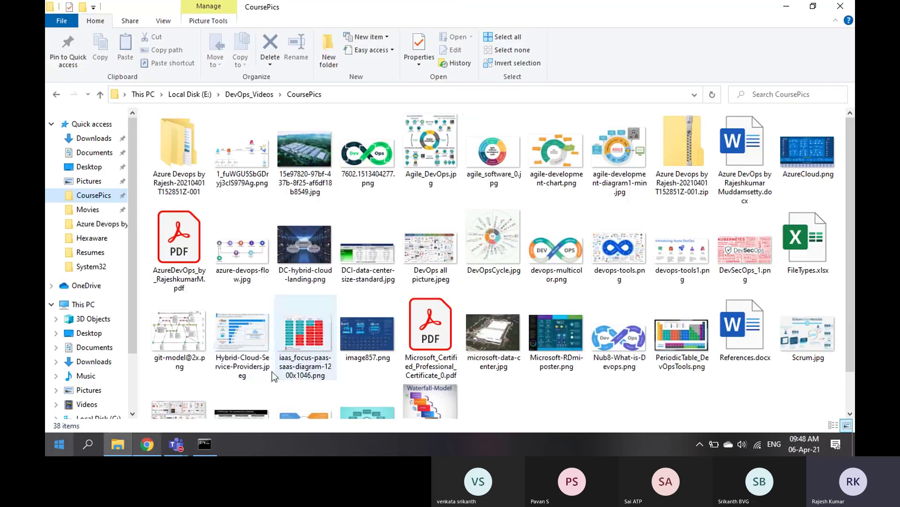
{"action": "left_click", "coordinate": [204, 445]}
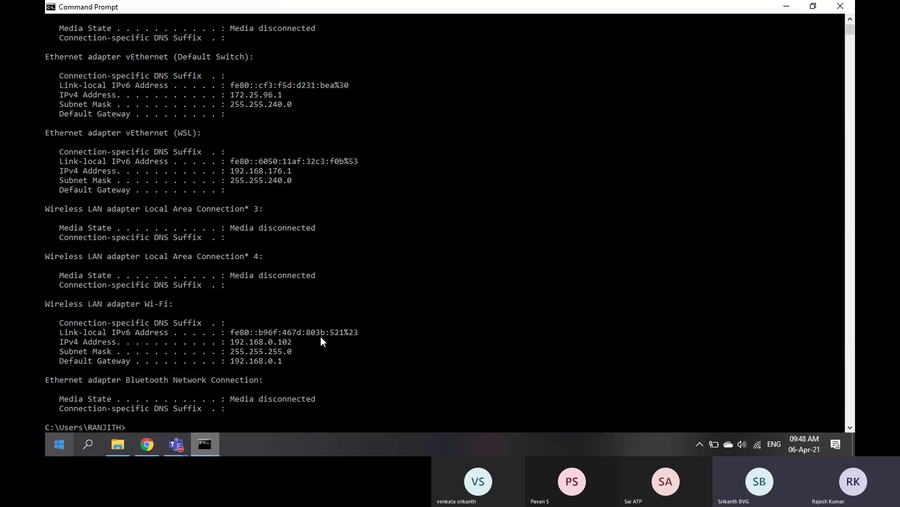
Copy the Wi-Fi IPv4 address 192.168.0.102 and load it in a new Chrome tab
{"action": "left_click", "coordinate": [234, 342]}
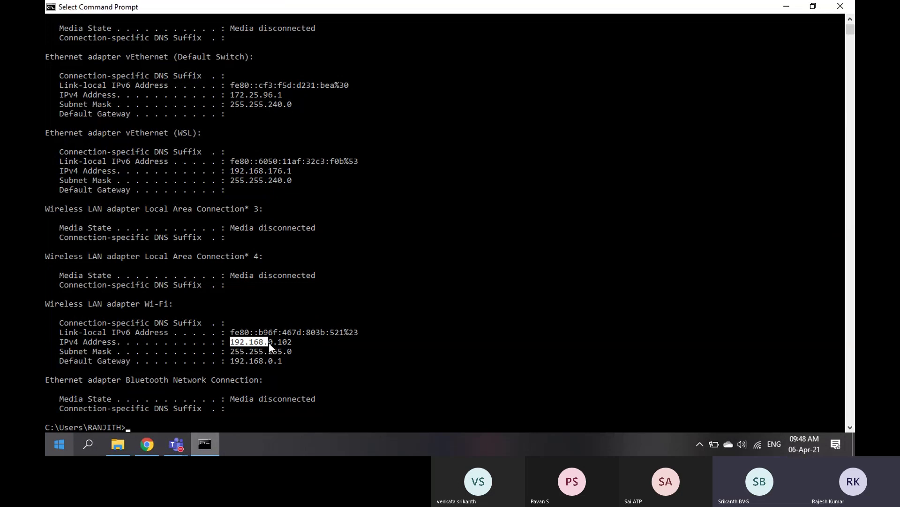
{"action": "right_click", "coordinate": [288, 342]}
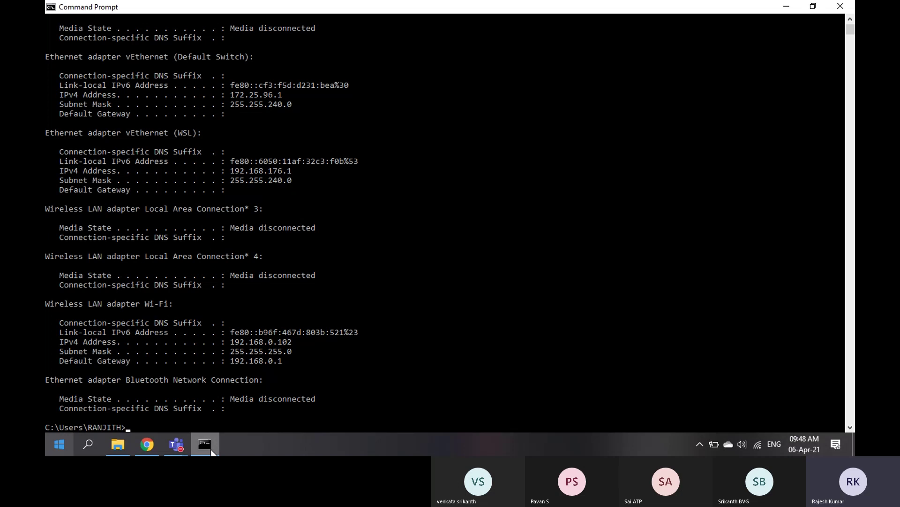
{"action": "left_click", "coordinate": [151, 447]}
{"action": "key", "text": "ctrl+t"}
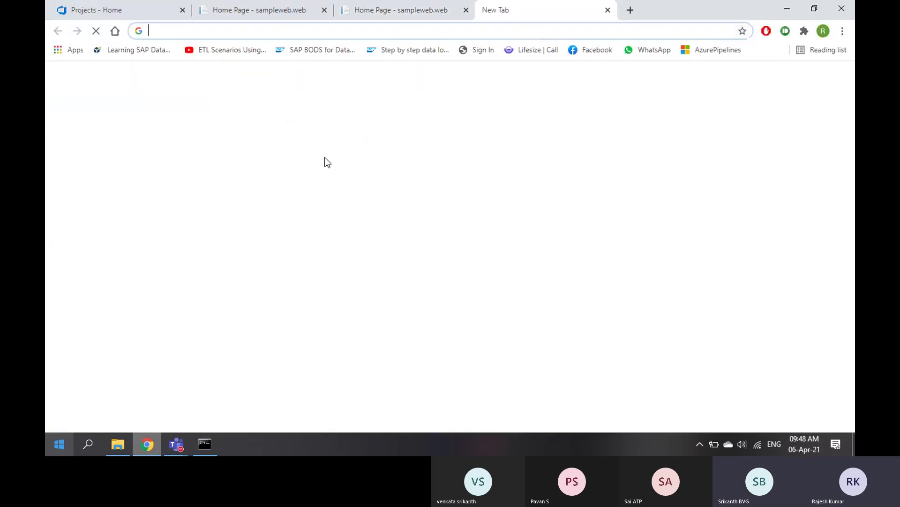
{"action": "type", "text": "192.168.0.102"}
{"action": "key", "text": "Return"}
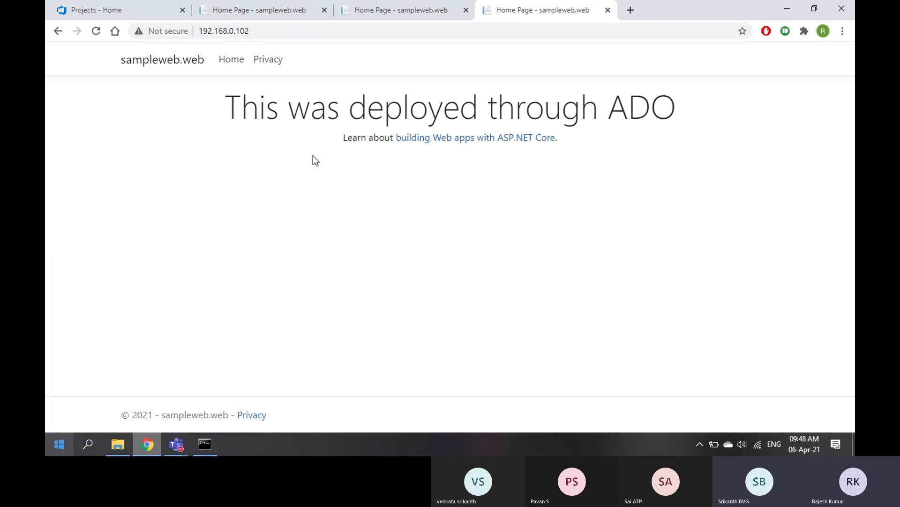
In Command Prompt, highlight the Wi-Fi, WSL 192.168.176.1 and Default Switch 172.25.96.1 addresses
{"action": "left_click", "coordinate": [205, 445]}
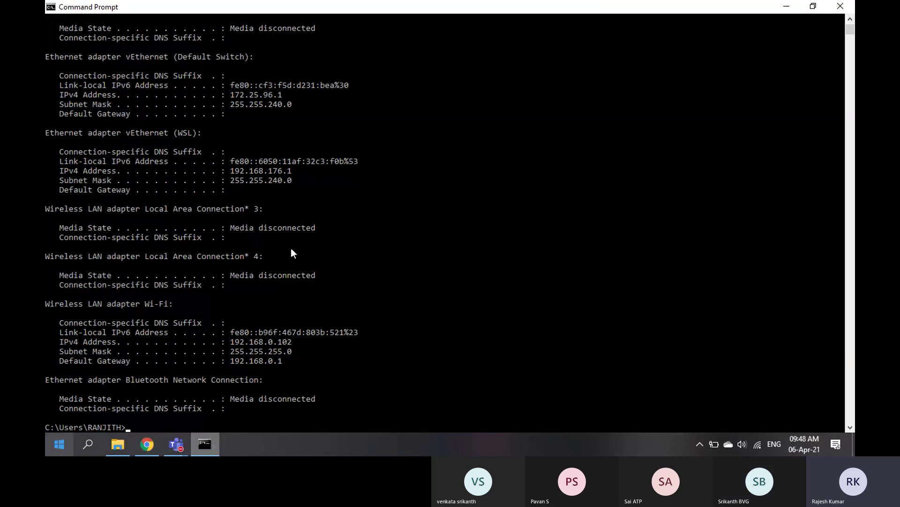
{"action": "left_click_drag", "start_coordinate": [233, 343], "coordinate": [254, 343]}
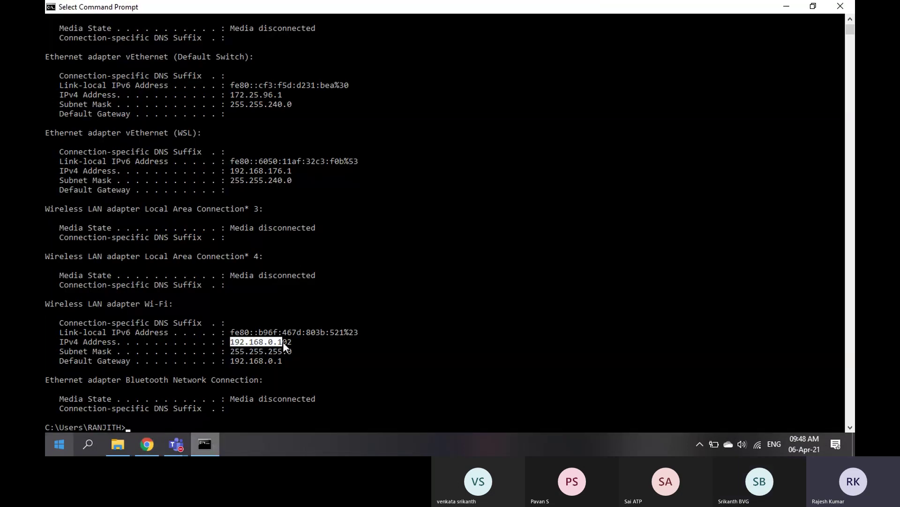
{"action": "left_click_drag", "start_coordinate": [233, 173], "coordinate": [289, 172]}
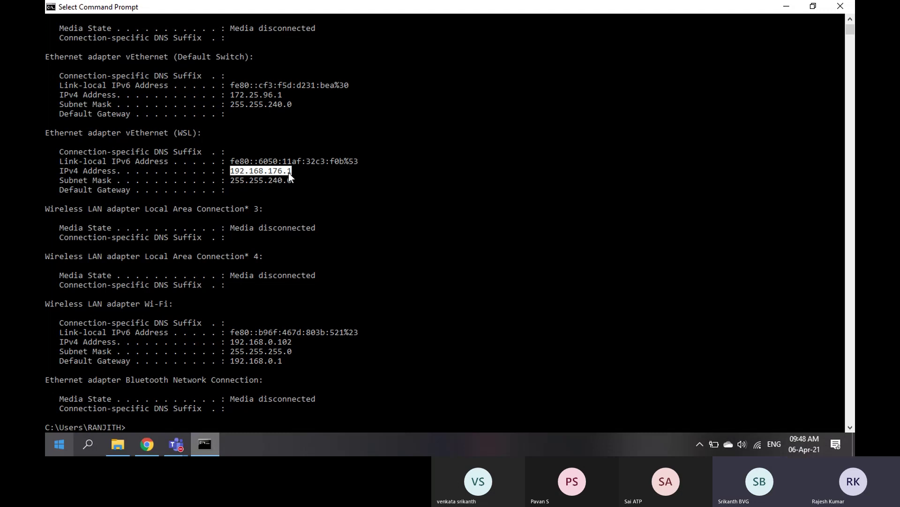
{"action": "left_click_drag", "start_coordinate": [233, 94], "coordinate": [284, 96]}
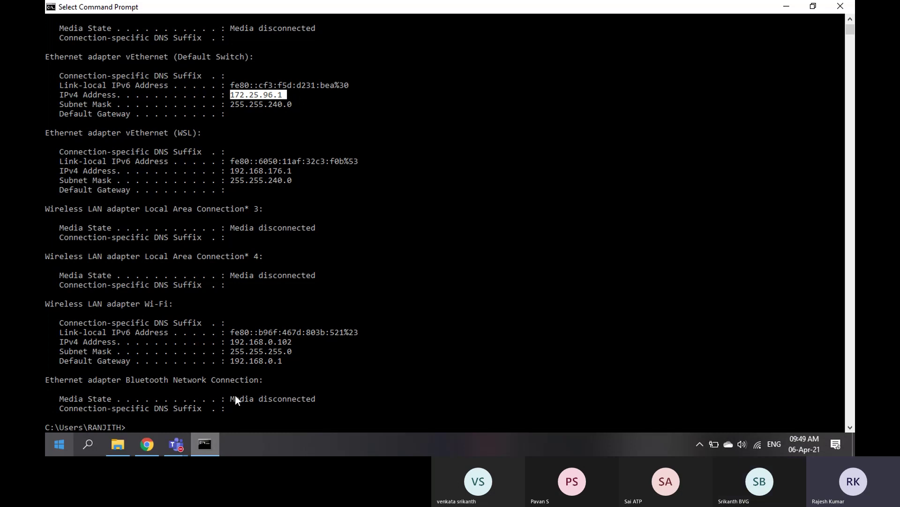
{"action": "left_click", "coordinate": [177, 445]}
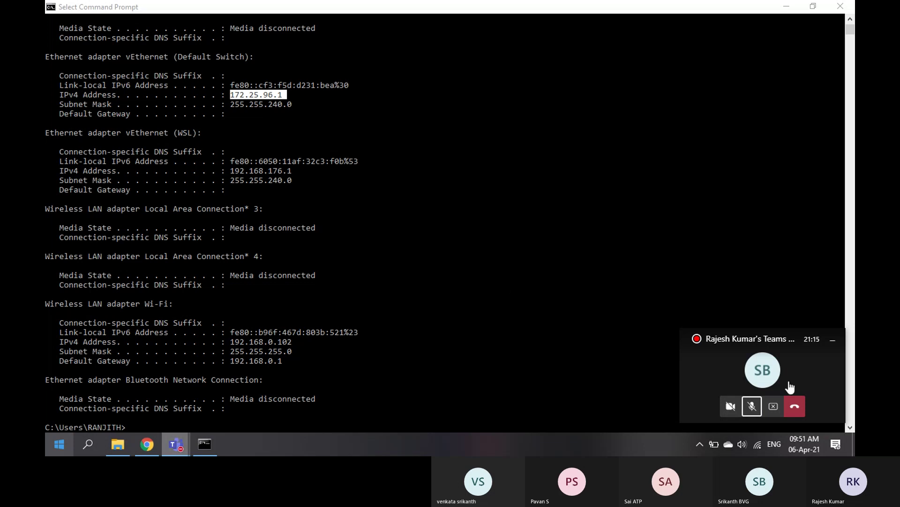
Unmute the microphone, minimize the console and view the 192.168.176.1, 172.25.96.1 and 192.168.0.102 tabs
{"action": "left_click", "coordinate": [752, 406]}
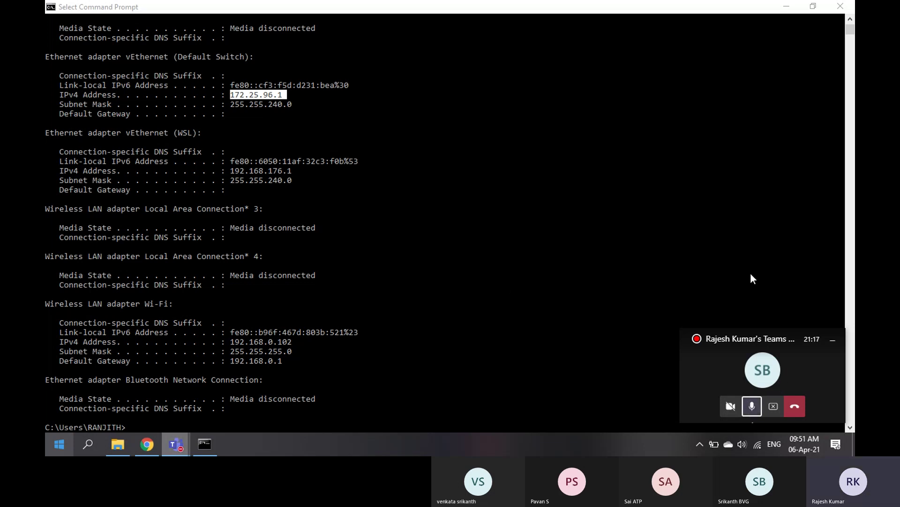
{"action": "left_click", "coordinate": [786, 7]}
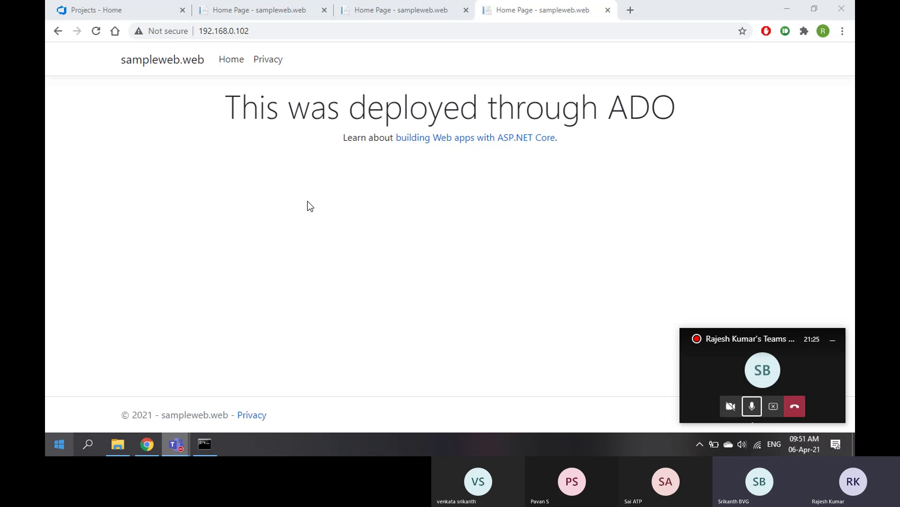
{"action": "left_click", "coordinate": [272, 7]}
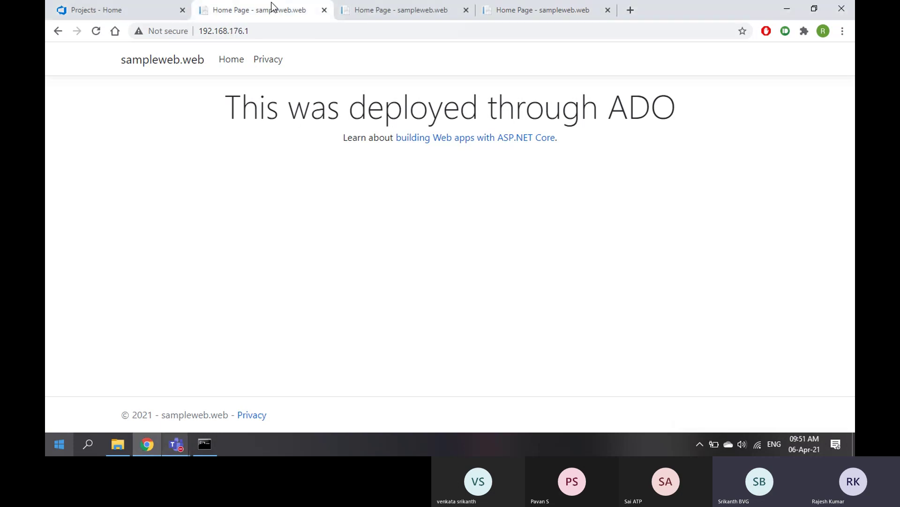
{"action": "left_click", "coordinate": [378, 9]}
{"action": "left_click", "coordinate": [504, 14]}
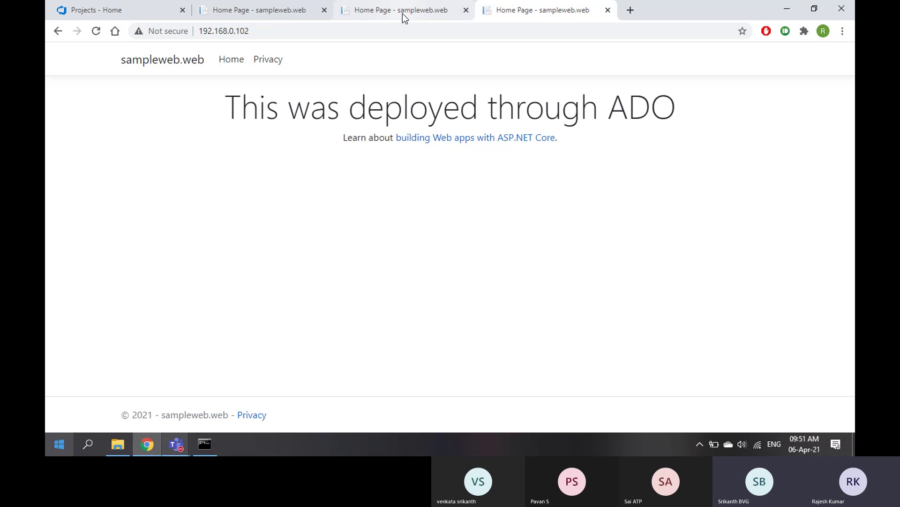
Flip between the three sampleweb.web tabs again to compare, then bring Command Prompt back
{"action": "left_click", "coordinate": [404, 14]}
{"action": "left_click", "coordinate": [263, 9]}
{"action": "left_click", "coordinate": [382, 10]}
{"action": "left_click", "coordinate": [529, 7]}
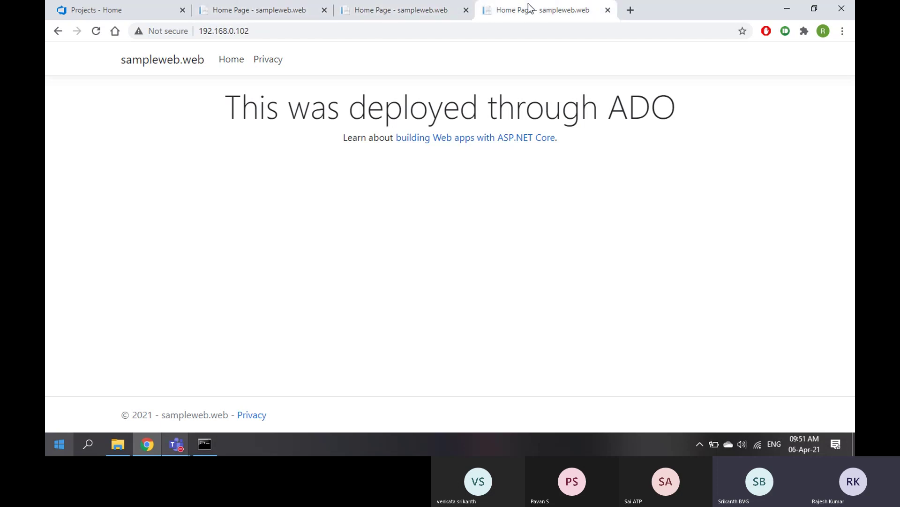
{"action": "left_click", "coordinate": [441, 10]}
{"action": "left_click", "coordinate": [261, 5]}
{"action": "left_click", "coordinate": [401, 10]}
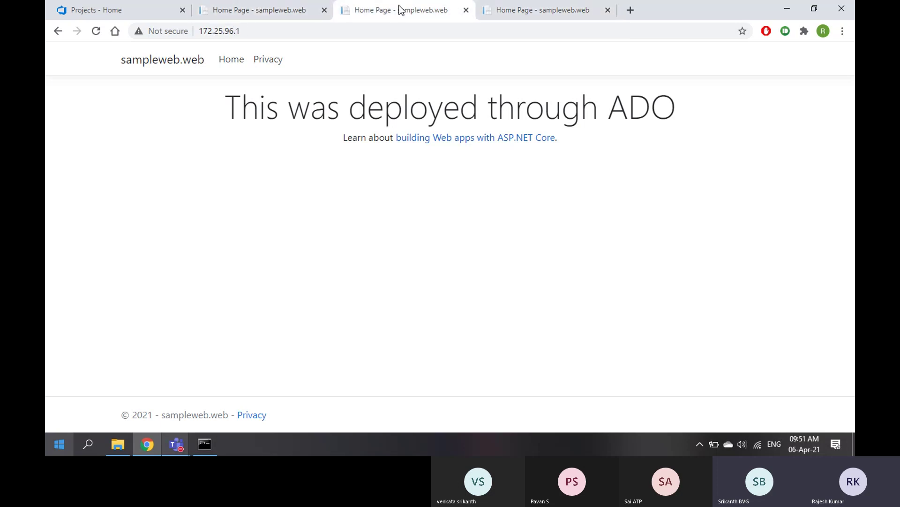
{"action": "left_click", "coordinate": [528, 14]}
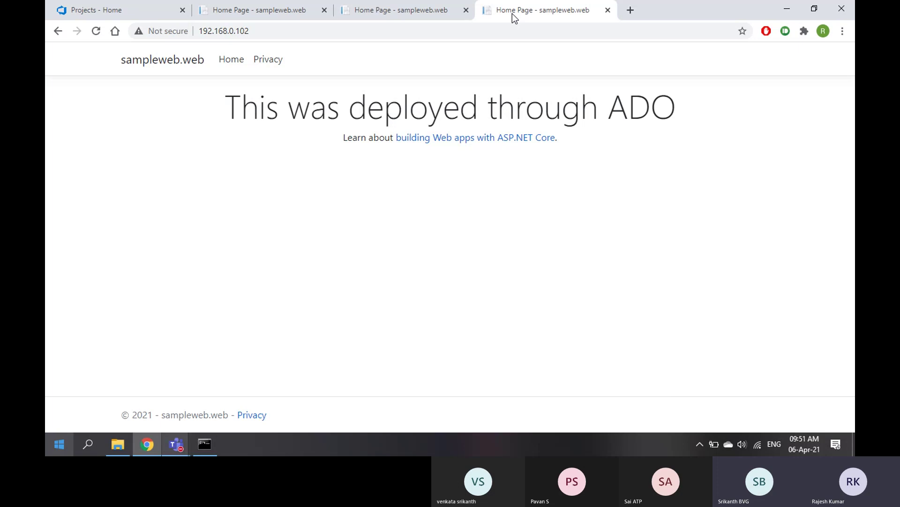
{"action": "left_click", "coordinate": [204, 444]}
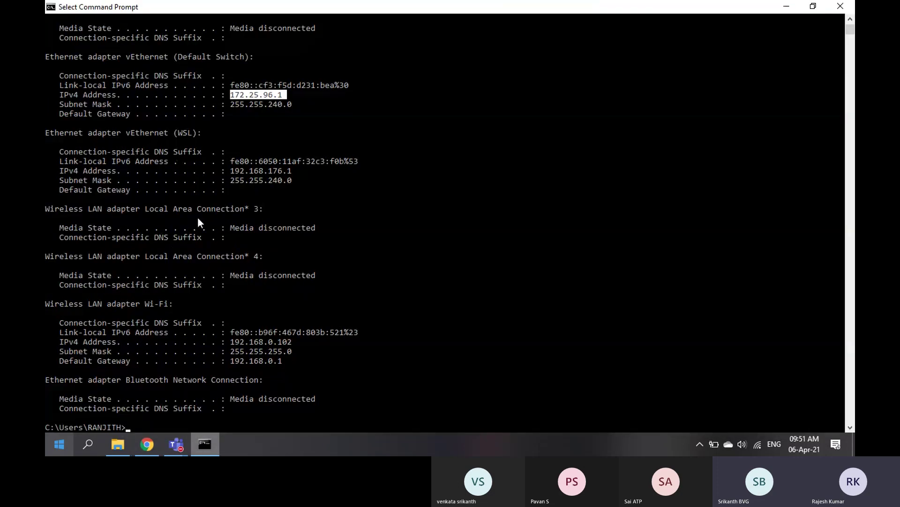
Highlight the Wi-Fi adapter heading in the ipconfig output
{"action": "left_click_drag", "start_coordinate": [140, 303], "coordinate": [165, 305]}
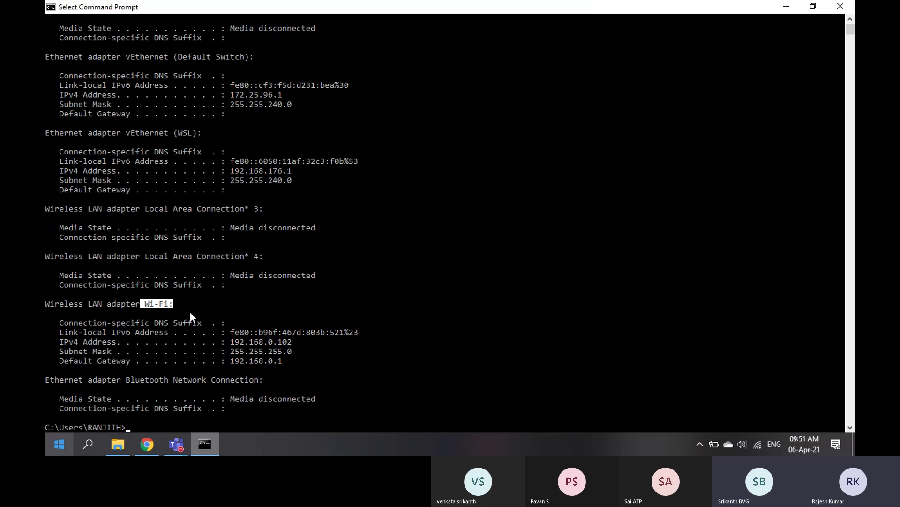
{"action": "scroll", "coordinate": [209, 284], "scroll_direction": "down", "scroll_amount": 3}
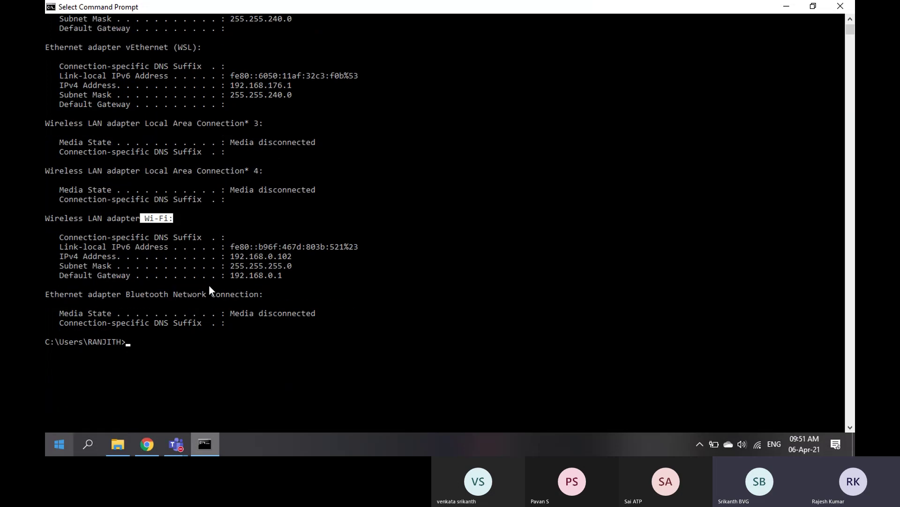
{"action": "scroll", "coordinate": [209, 284], "scroll_direction": "up", "scroll_amount": 6}
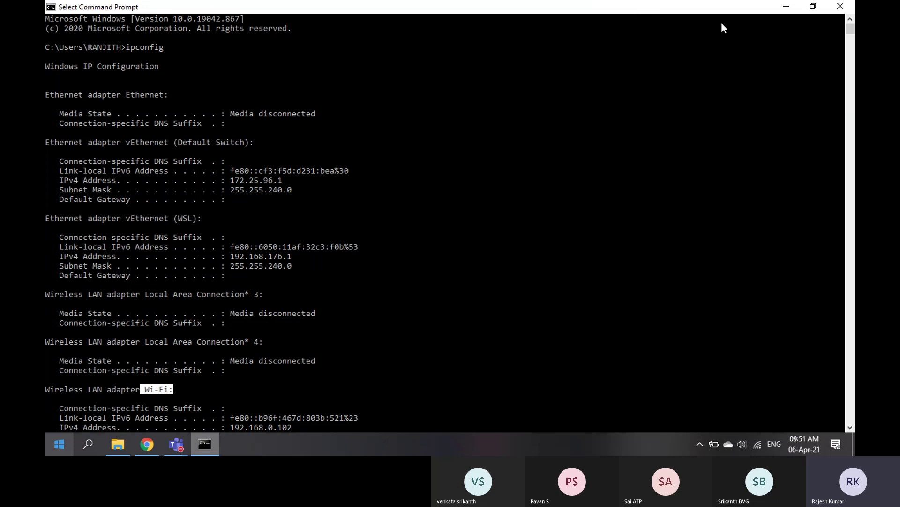
Close the three sampleweb.web tabs and type 'jen' into a fresh Chrome tab
{"action": "left_click", "coordinate": [781, 6]}
{"action": "left_click", "coordinate": [323, 10]}
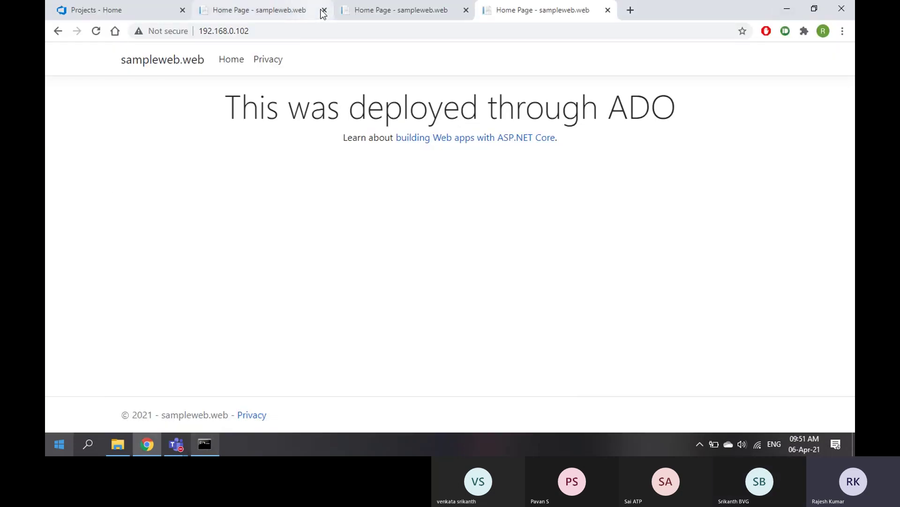
{"action": "left_click", "coordinate": [324, 10]}
{"action": "left_click", "coordinate": [323, 10]}
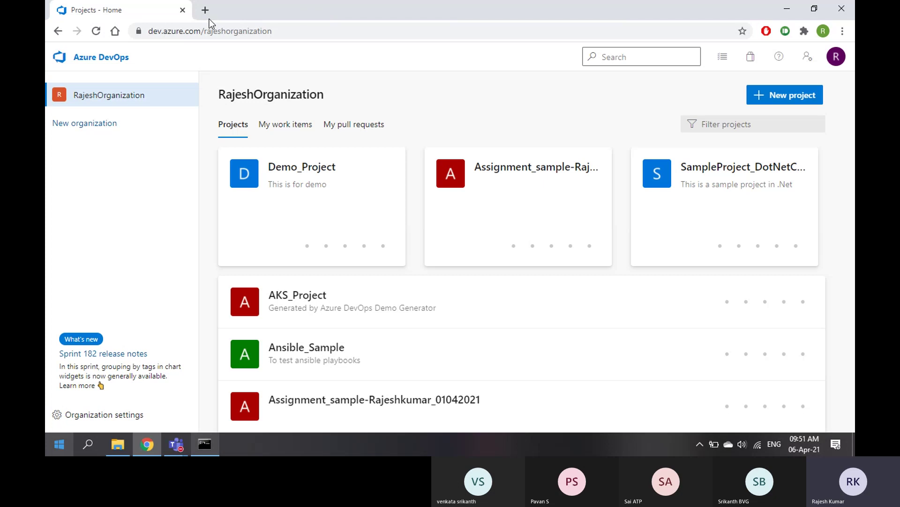
{"action": "left_click", "coordinate": [205, 10]}
{"action": "type", "text": "jen"}
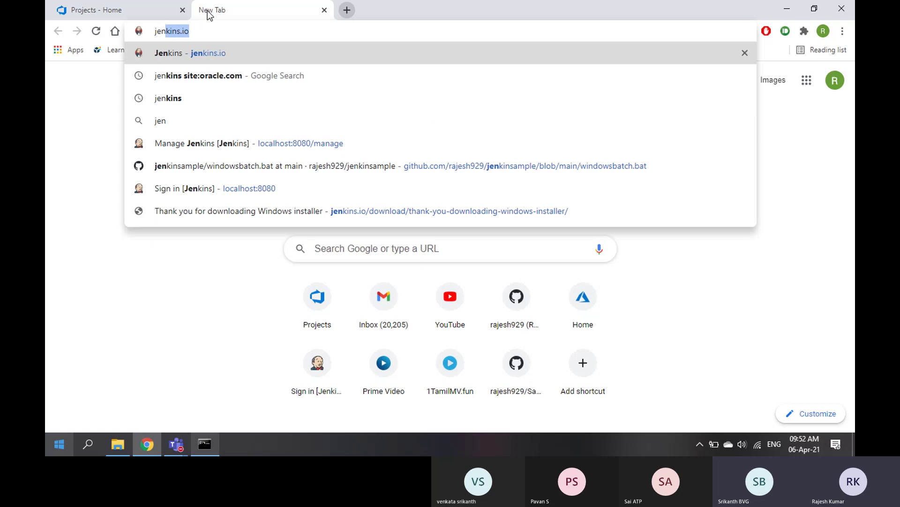
Load jenkins.io from the suggestion, then open another blank tab
{"action": "key", "text": "Return"}
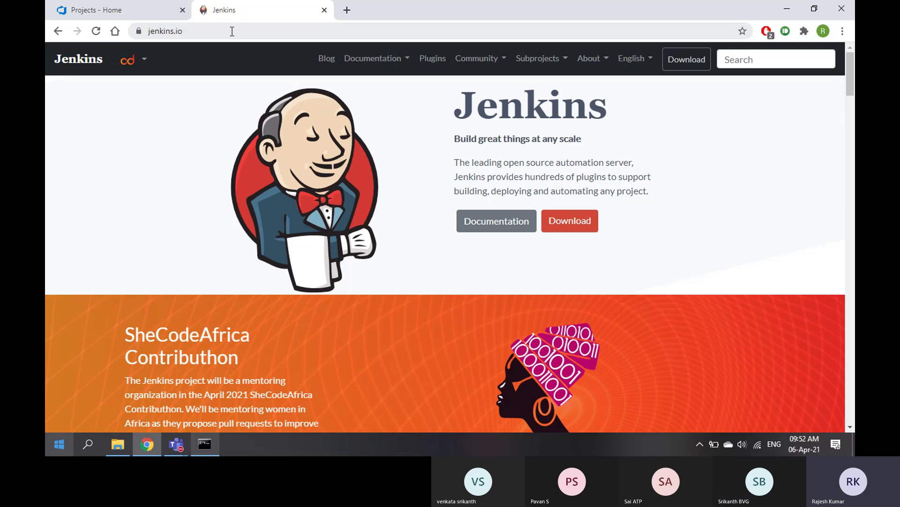
{"action": "left_click", "coordinate": [347, 10]}
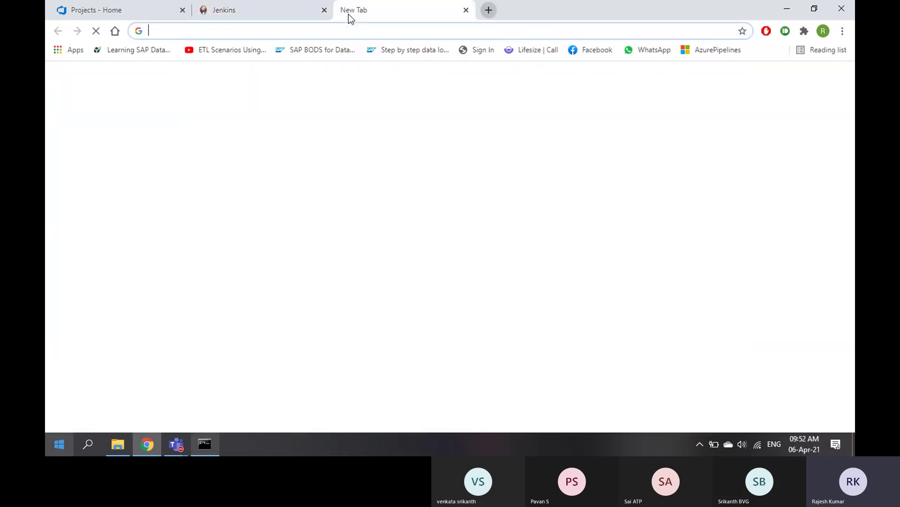
Go to localhost:8080 and sign in to Jenkins with the username and password
{"action": "type", "text": "localhost:8080"}
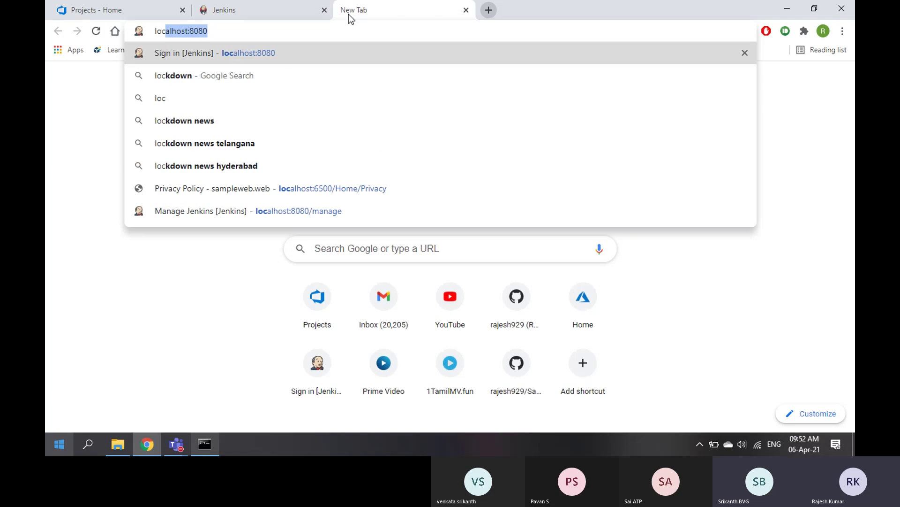
{"action": "key", "text": "Right"}
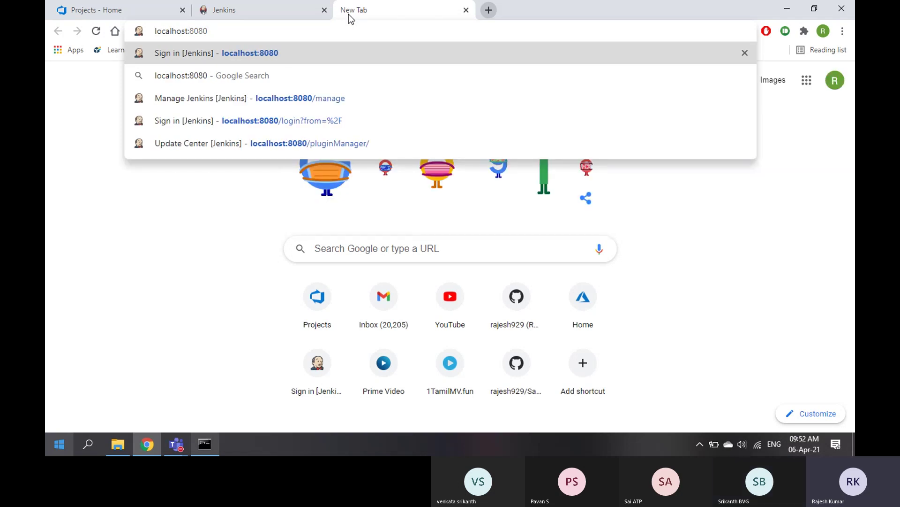
{"action": "key", "text": "Return"}
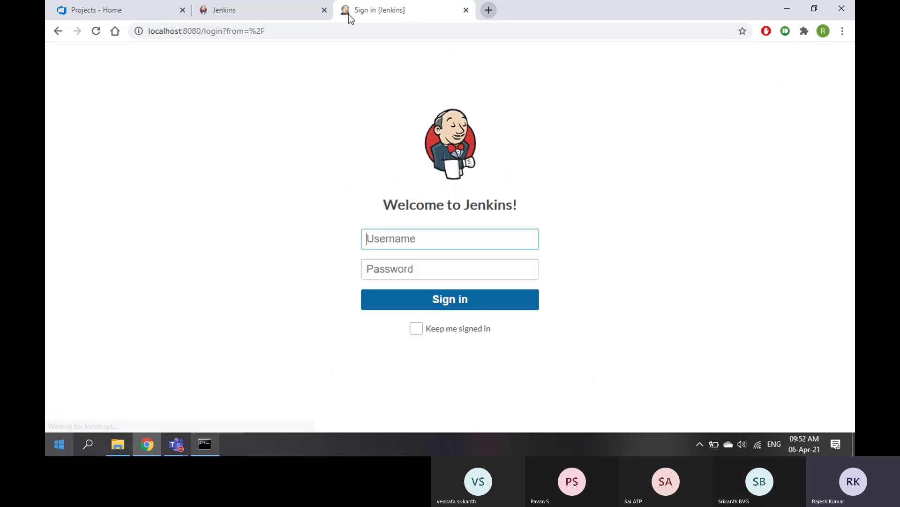
{"action": "type", "text": "rajeshm"}
{"action": "key", "text": "Tab"}
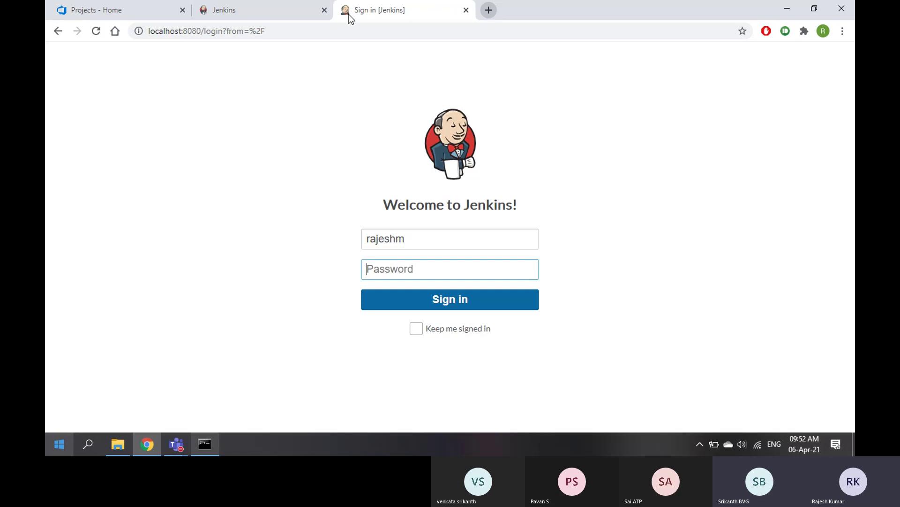
{"action": "type", "text": "**********"}
{"action": "key", "text": "Return"}
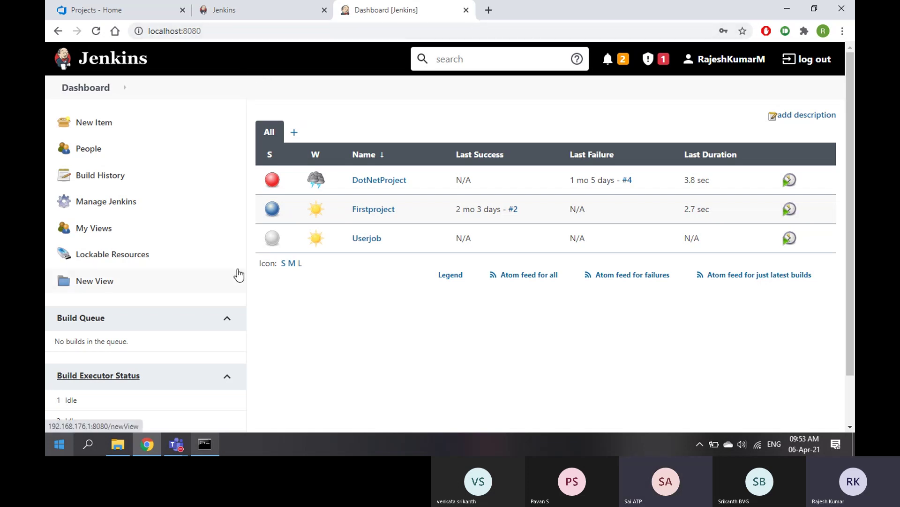
Launch Calculator from Windows search using 'cal'
{"action": "key", "text": "super"}
{"action": "type", "text": "cal"}
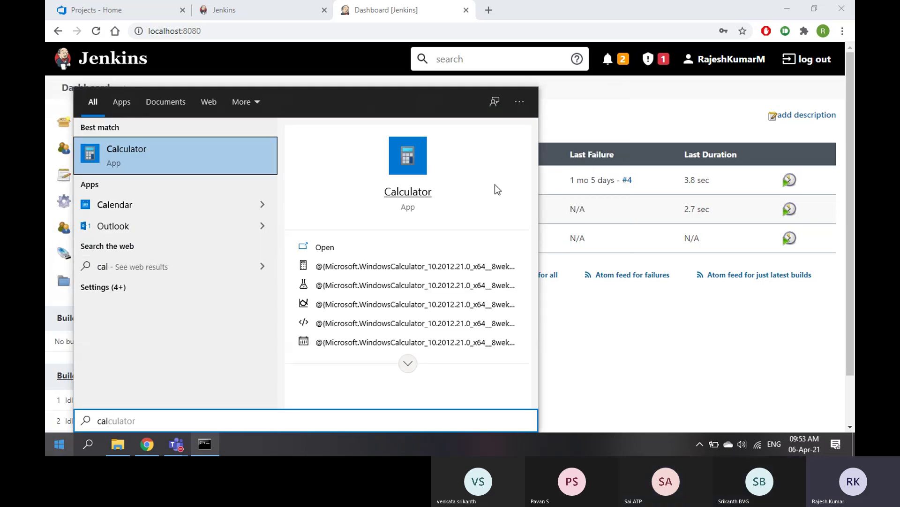
{"action": "key", "text": "Return"}
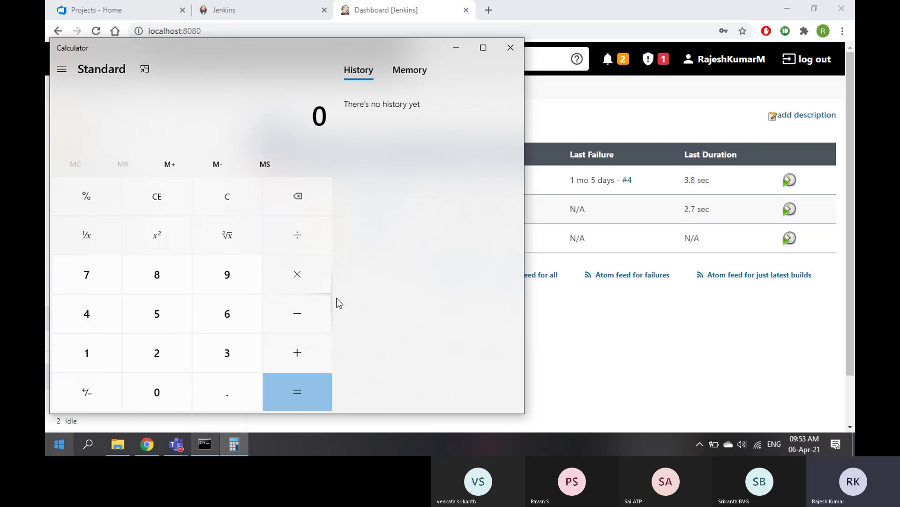
Compute 256 × 256 to get 65,536
{"action": "left_click", "coordinate": [157, 357]}
{"action": "left_click", "coordinate": [159, 306]}
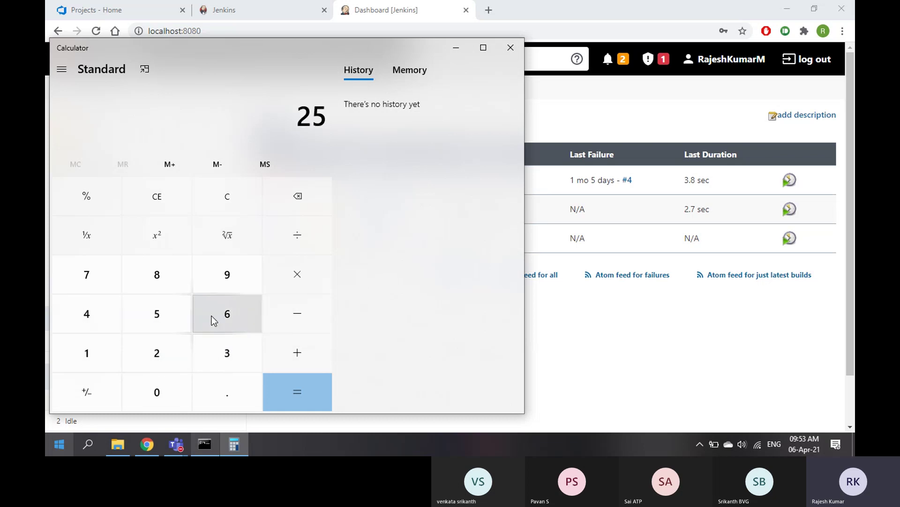
{"action": "left_click", "coordinate": [213, 315]}
{"action": "left_click", "coordinate": [269, 289]}
{"action": "left_click", "coordinate": [165, 356]}
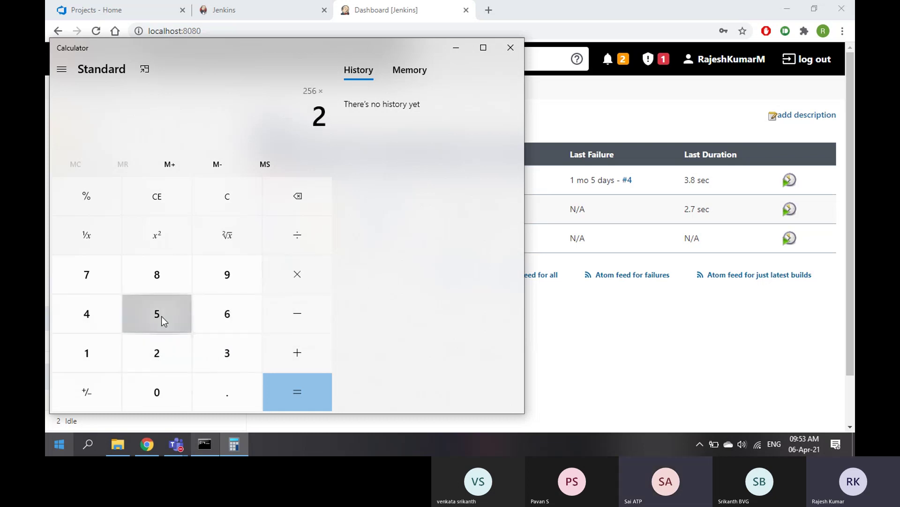
{"action": "left_click", "coordinate": [162, 316]}
{"action": "left_click", "coordinate": [227, 315]}
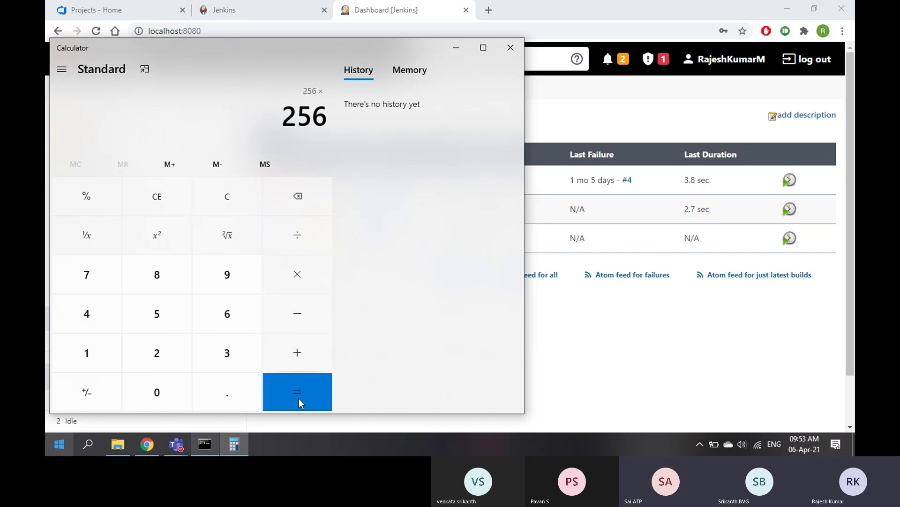
{"action": "left_click", "coordinate": [299, 398]}
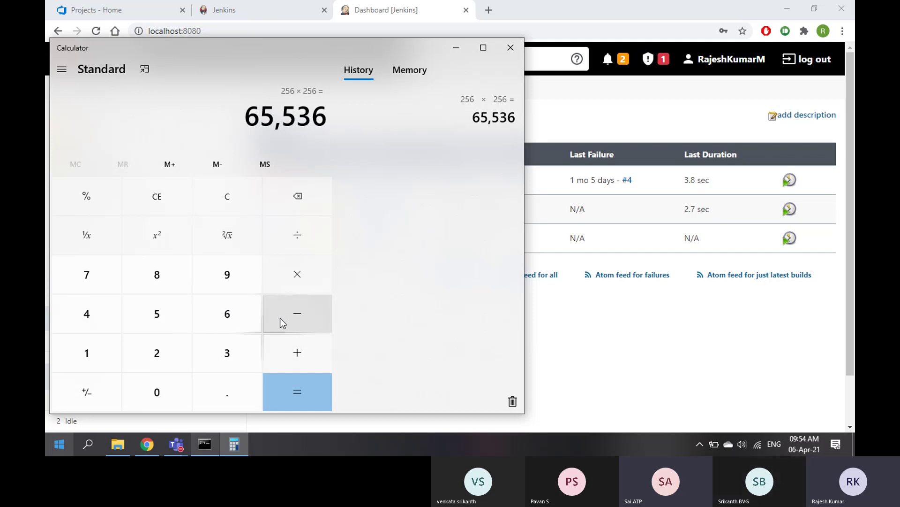
Review the ipconfig output, then enter 192.168.0.1 in a new Chrome tab
{"action": "left_click", "coordinate": [205, 444]}
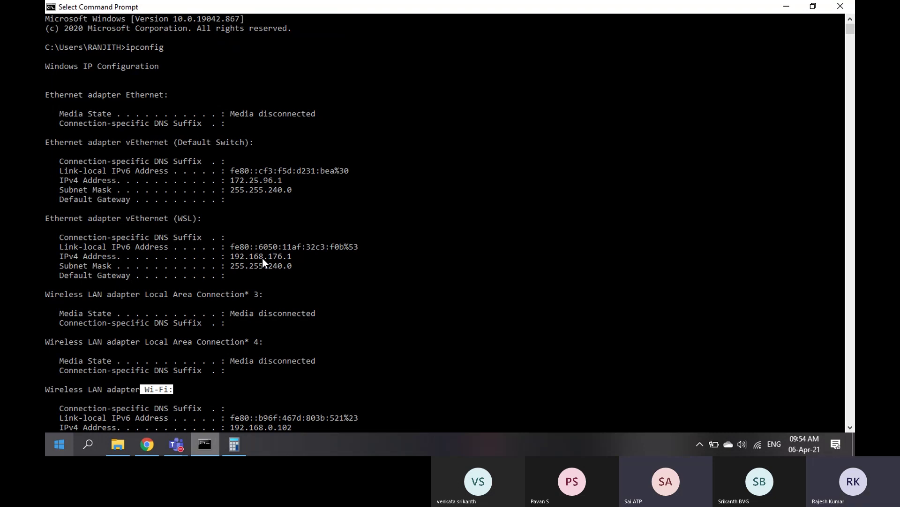
{"action": "left_click", "coordinate": [147, 444]}
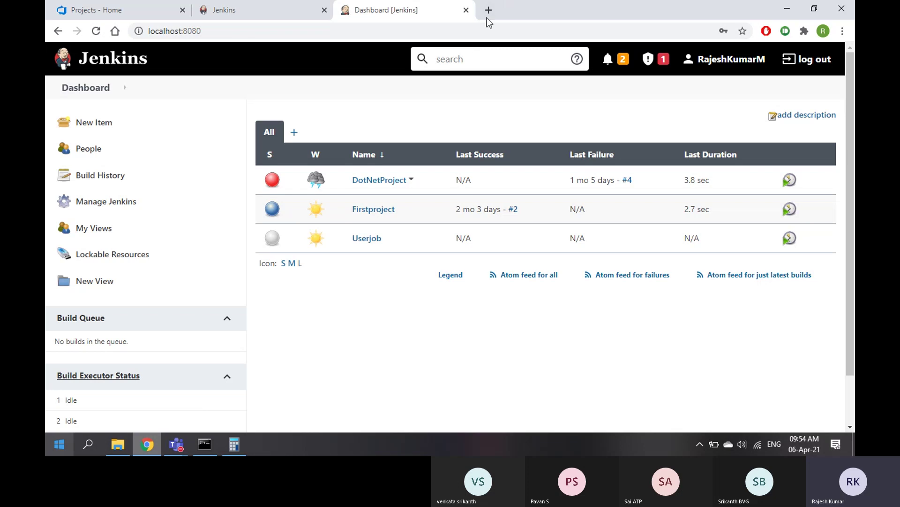
{"action": "left_click", "coordinate": [488, 13]}
{"action": "type", "text": "192"}
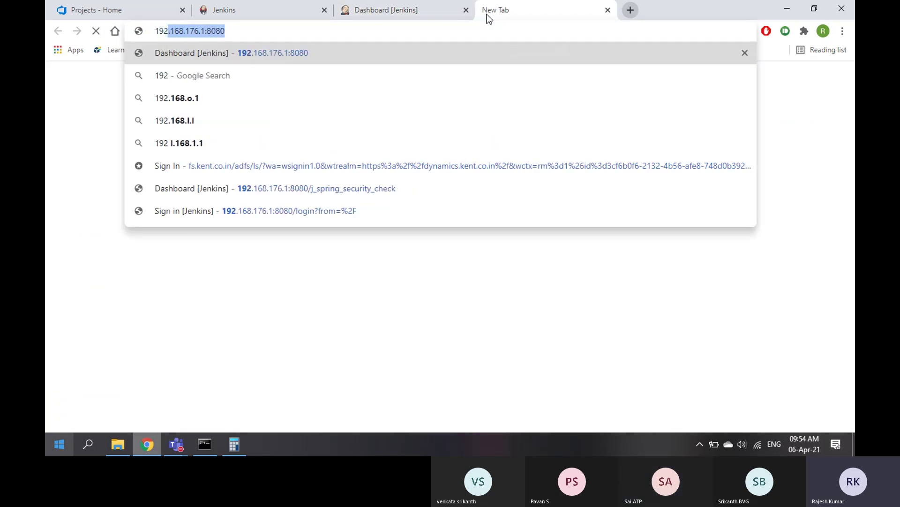
{"action": "type", "text": ".168."}
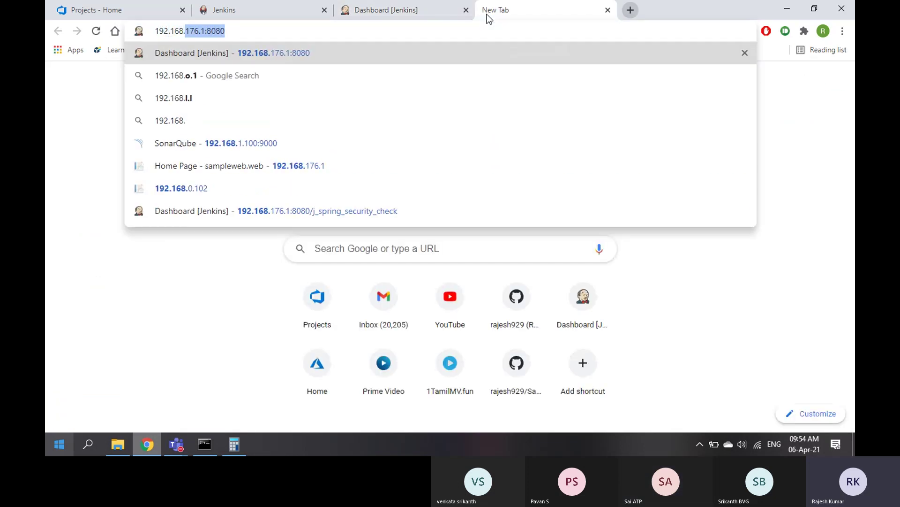
{"action": "type", "text": "0."}
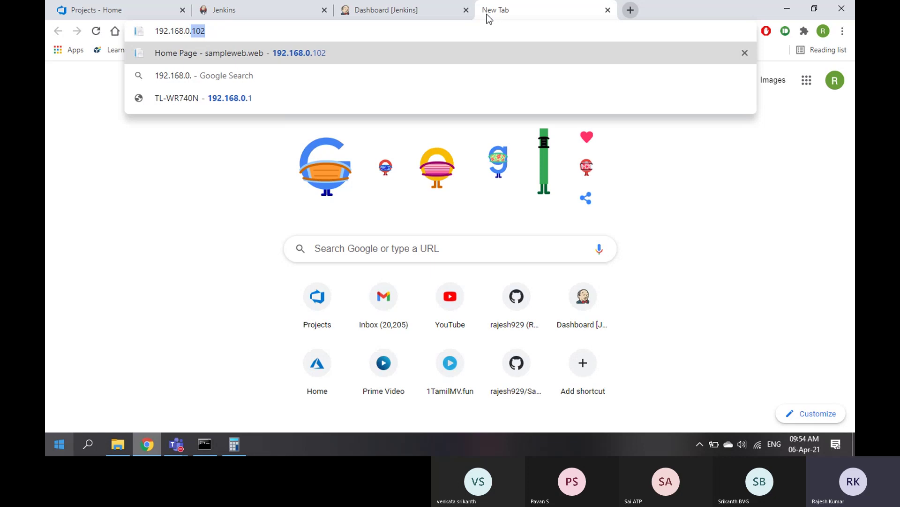
{"action": "type", "text": "1"}
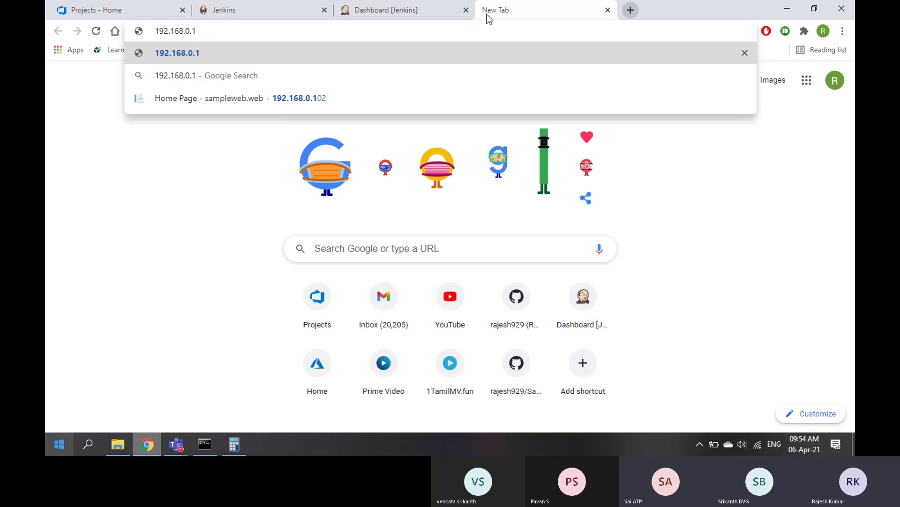
Sign in to the TP-Link router admin at 192.168.0.1 with the router's username and password
{"action": "key", "text": "Return"}
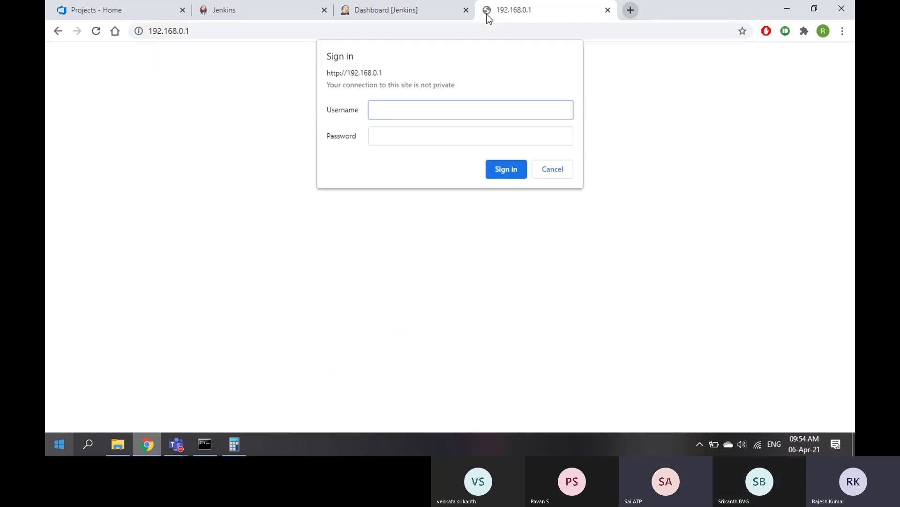
{"action": "type", "text": "admin"}
{"action": "key", "text": "Tab"}
{"action": "type", "text": "admin"}
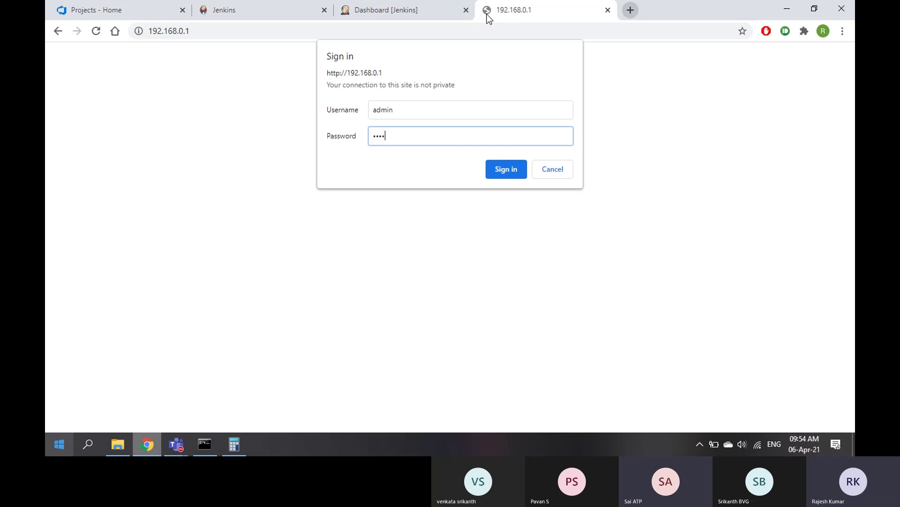
{"action": "key", "text": "Return"}
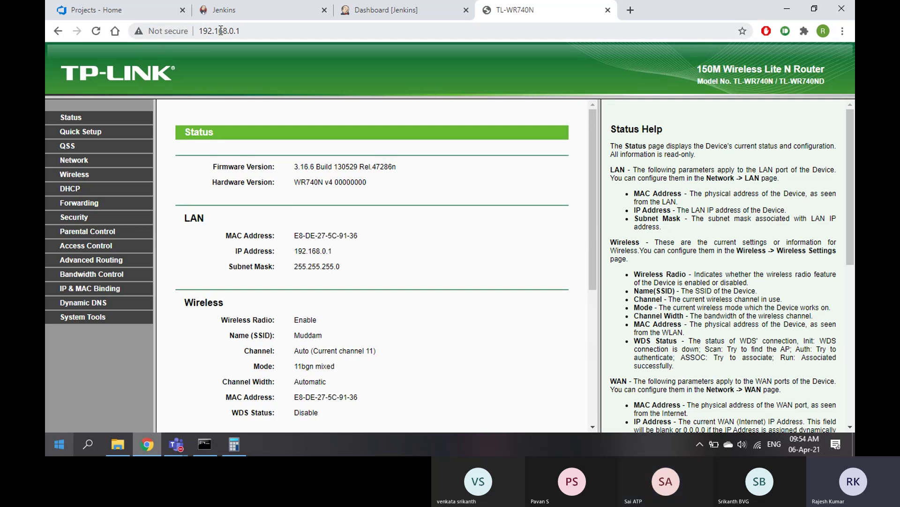
Point out the 192.168.0.1 address on the Status page, then close the Calculator showing 256 × 256
{"action": "left_click", "coordinate": [200, 31]}
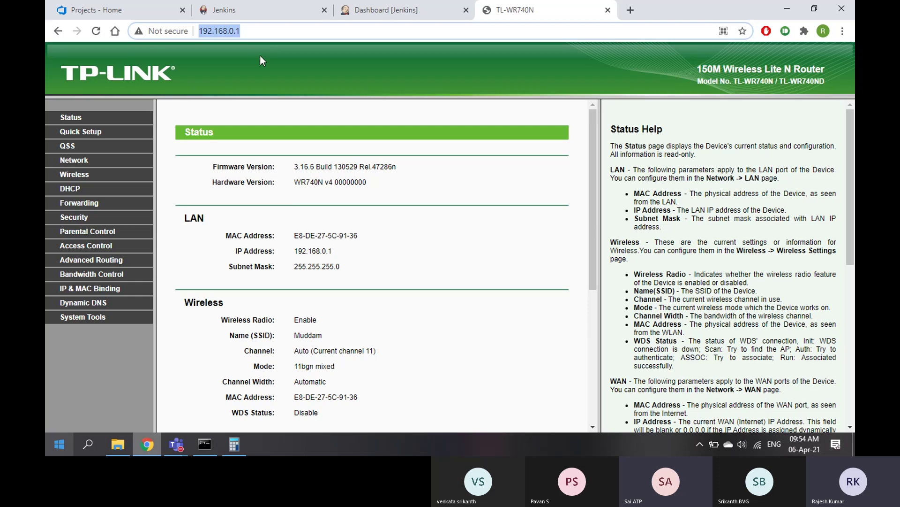
{"action": "left_click_drag", "start_coordinate": [237, 32], "coordinate": [201, 31]}
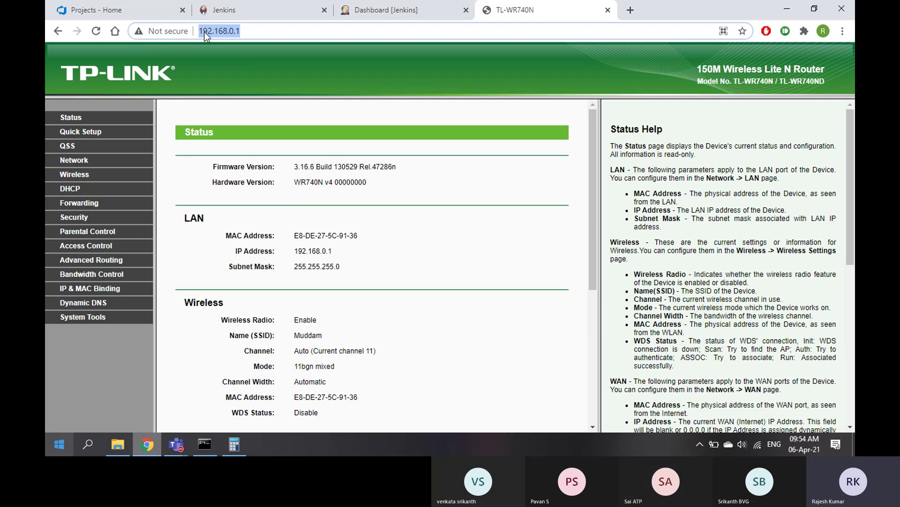
{"action": "left_click_drag", "start_coordinate": [244, 31], "coordinate": [201, 33]}
{"action": "left_click", "coordinate": [234, 445]}
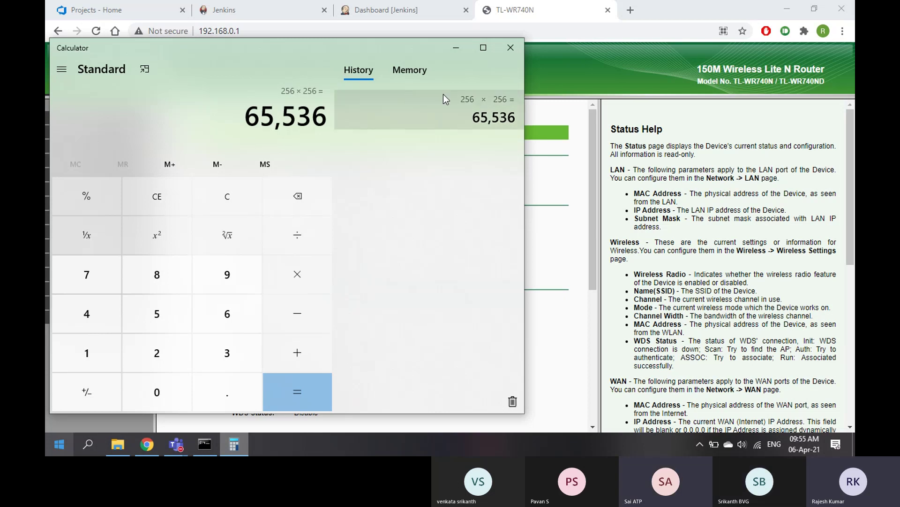
{"action": "left_click", "coordinate": [510, 48]}
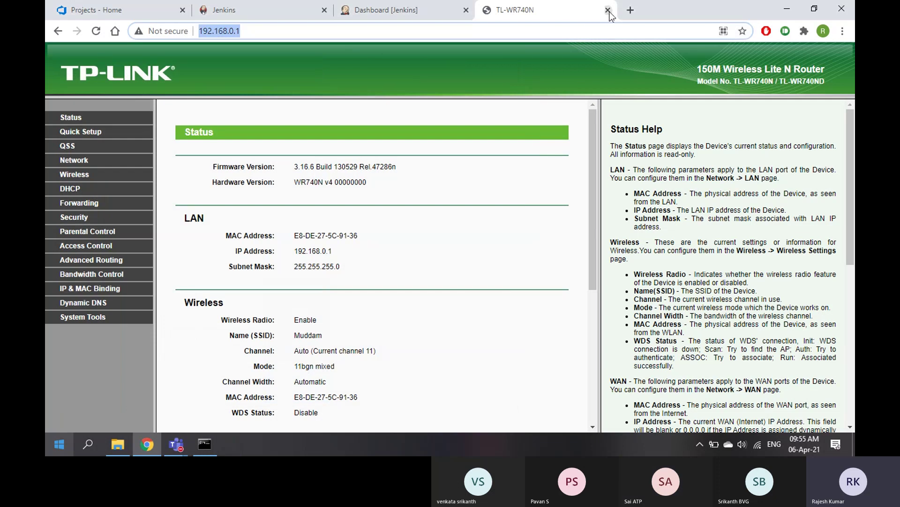
Close the router tab and load localhost:80 in a new tab
{"action": "left_click", "coordinate": [608, 10]}
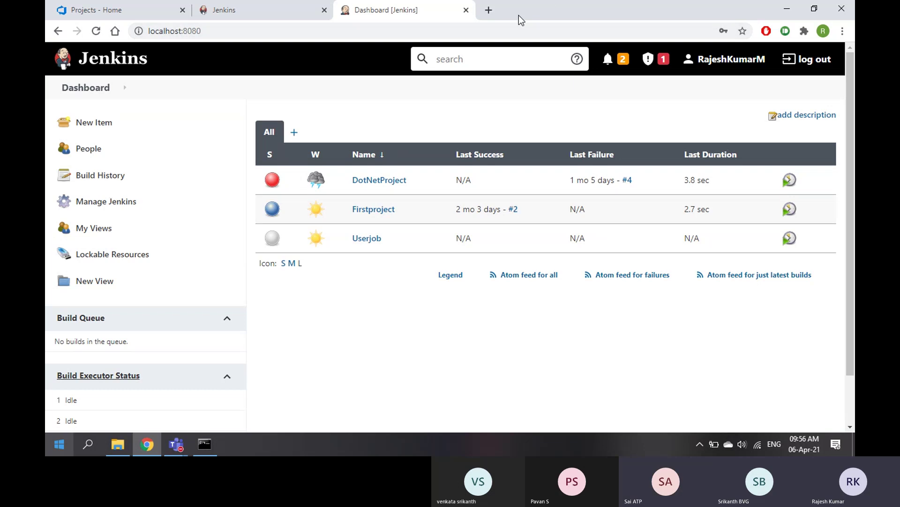
{"action": "left_click", "coordinate": [487, 9]}
{"action": "type", "text": "l"}
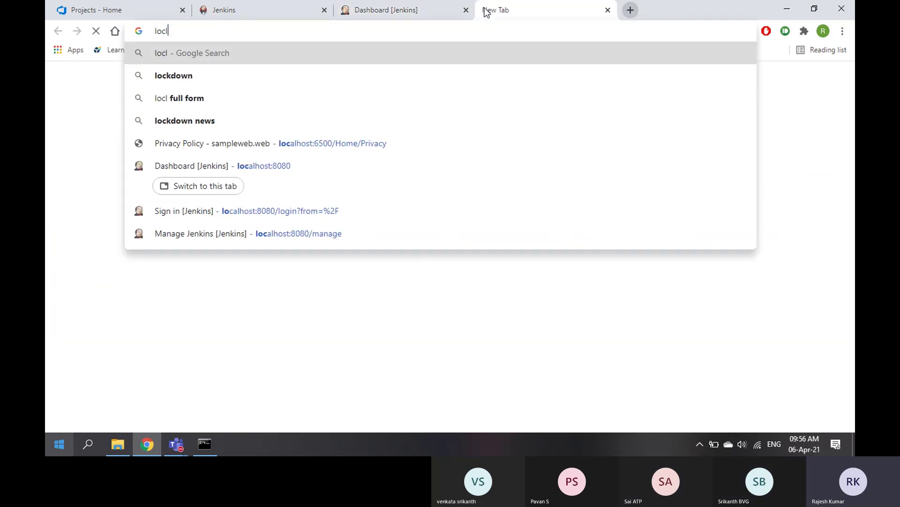
{"action": "key", "text": "BackSpace"}
{"action": "type", "text": "alhost:80"}
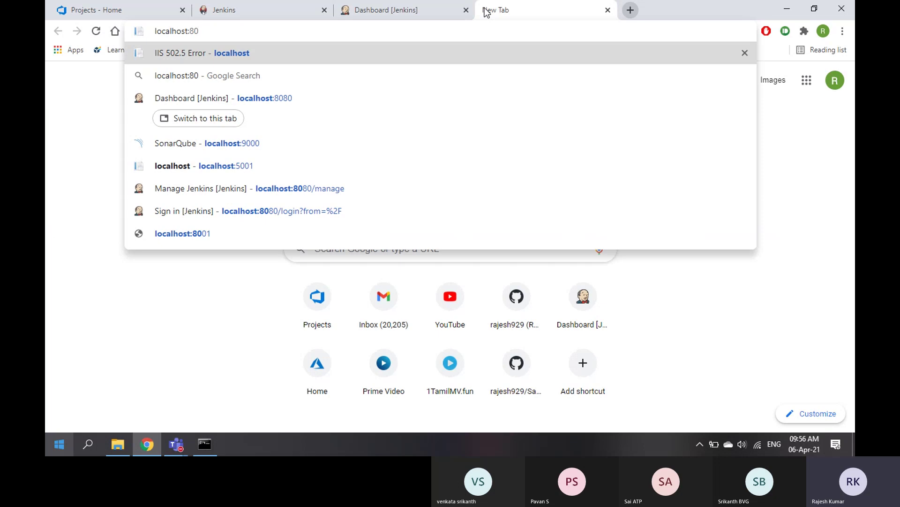
{"action": "key", "text": "Return"}
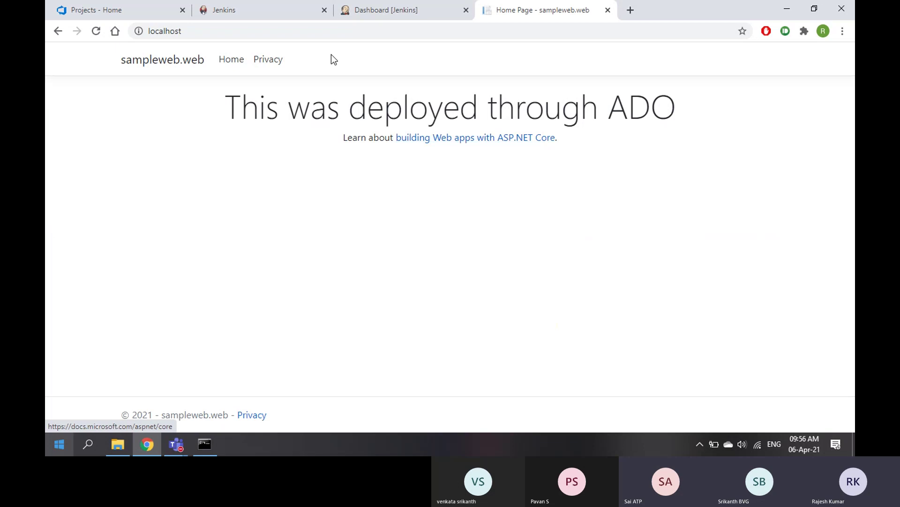
Reload the site at localhost port 80 to show the ADO page, then return to the Jenkins Dashboard
{"action": "left_click", "coordinate": [240, 28]}
{"action": "left_click", "coordinate": [240, 28]}
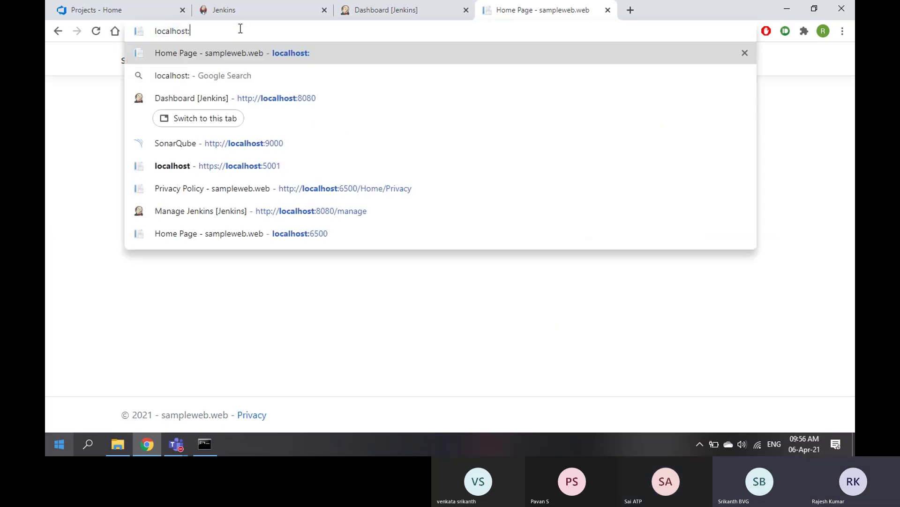
{"action": "type", "text": ":808"}
{"action": "key", "text": "BackSpace"}
{"action": "key", "text": "BackSpace"}
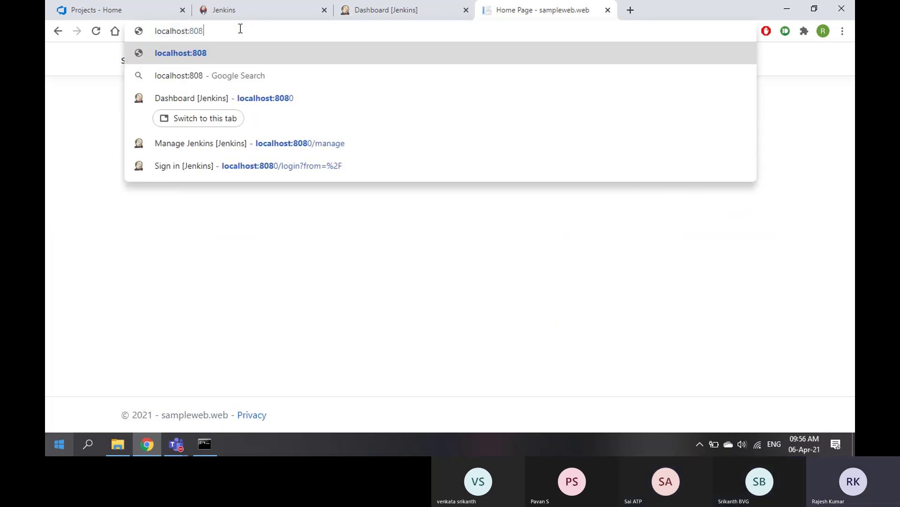
{"action": "key", "text": "Return"}
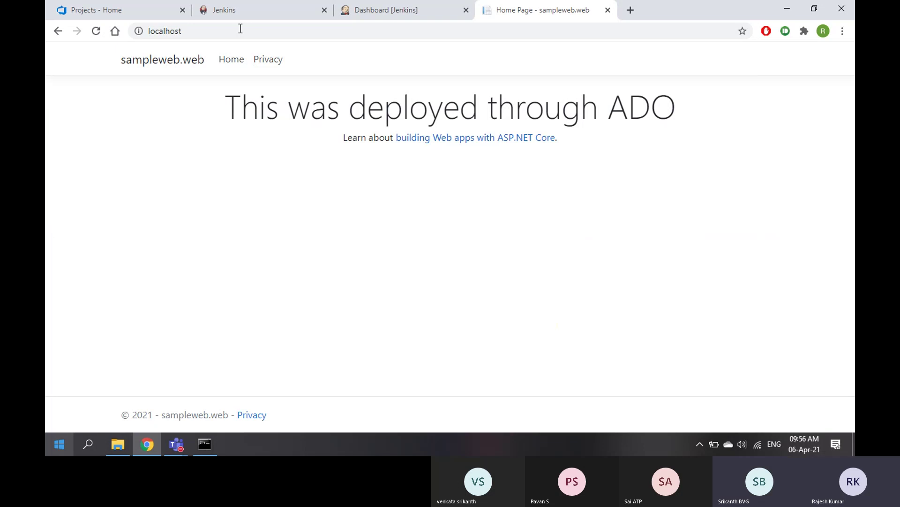
{"action": "left_click", "coordinate": [388, 17]}
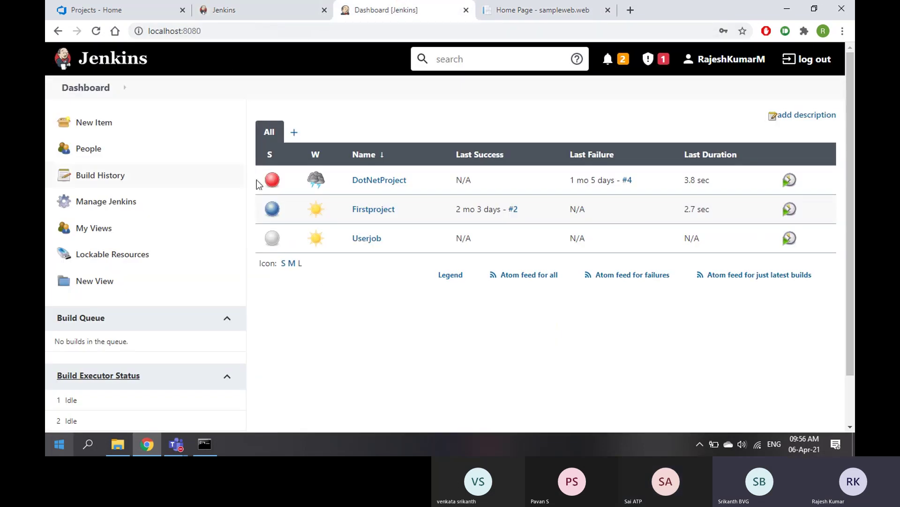
Close the jenkins.io tab and the sampleweb home page tab
{"action": "mouse_move", "coordinate": [306, 191]}
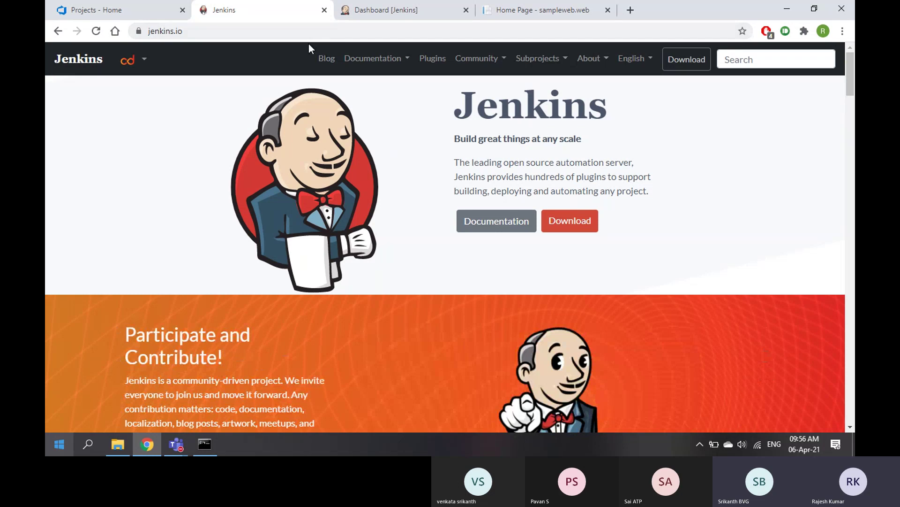
{"action": "left_click", "coordinate": [370, 10]}
{"action": "left_click", "coordinate": [314, 10]}
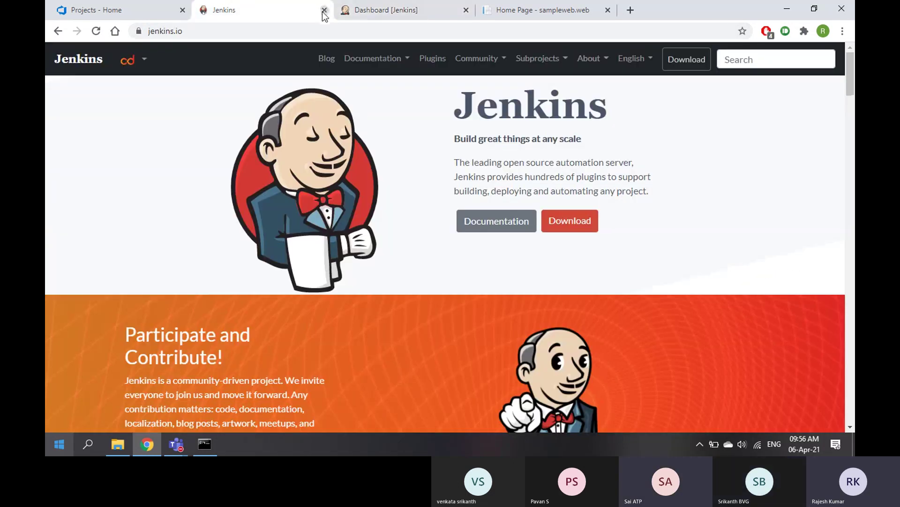
{"action": "left_click", "coordinate": [324, 10]}
{"action": "left_click", "coordinate": [397, 9]}
{"action": "left_click", "coordinate": [466, 10]}
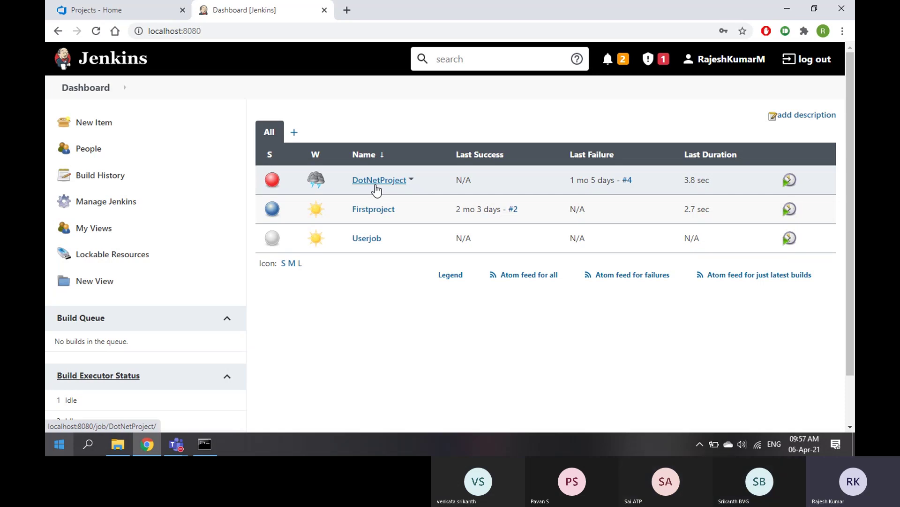
Search Google for 'java versions' in a new tab and open the Java version history article
{"action": "left_click", "coordinate": [347, 13]}
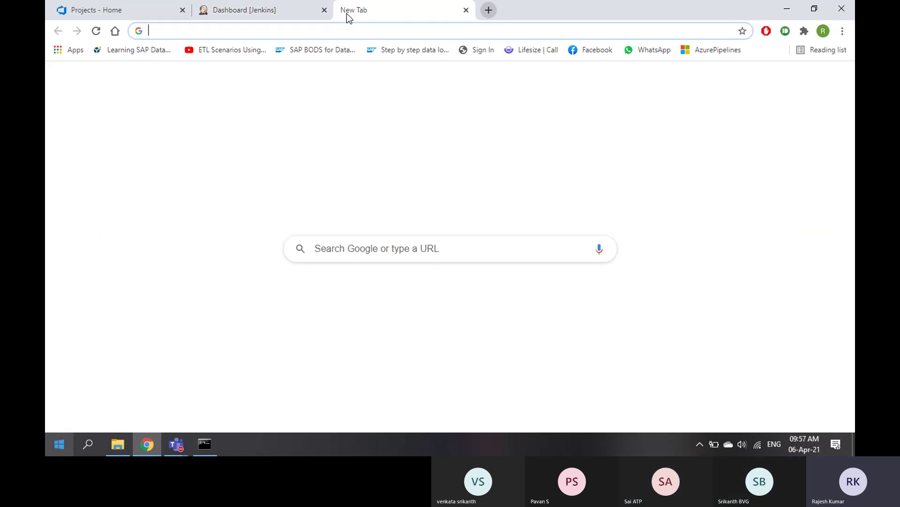
{"action": "type", "text": "orc"}
{"action": "key", "text": "Escape"}
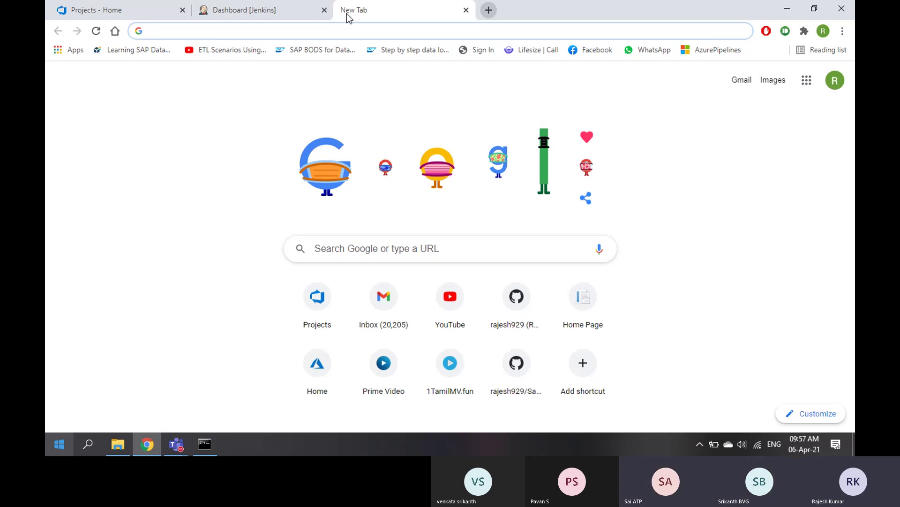
{"action": "type", "text": "java versions"}
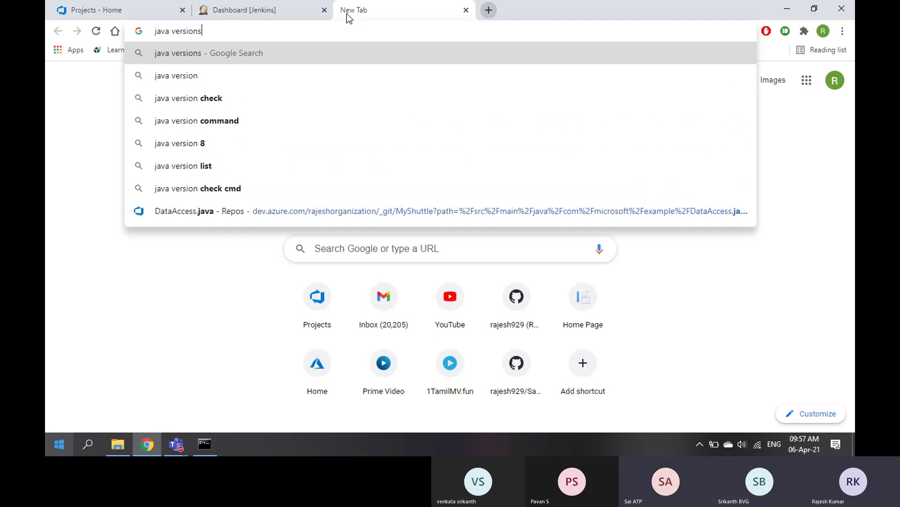
{"action": "key", "text": "Return"}
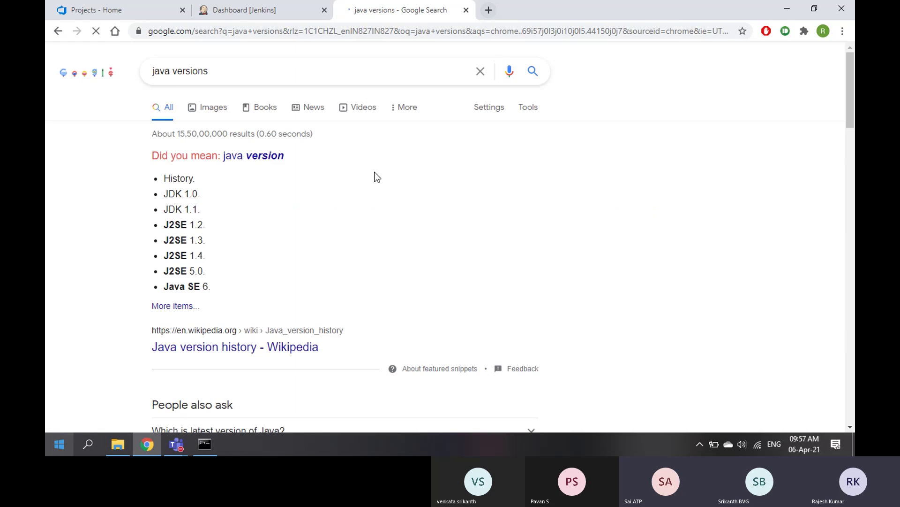
{"action": "left_click", "coordinate": [173, 307]}
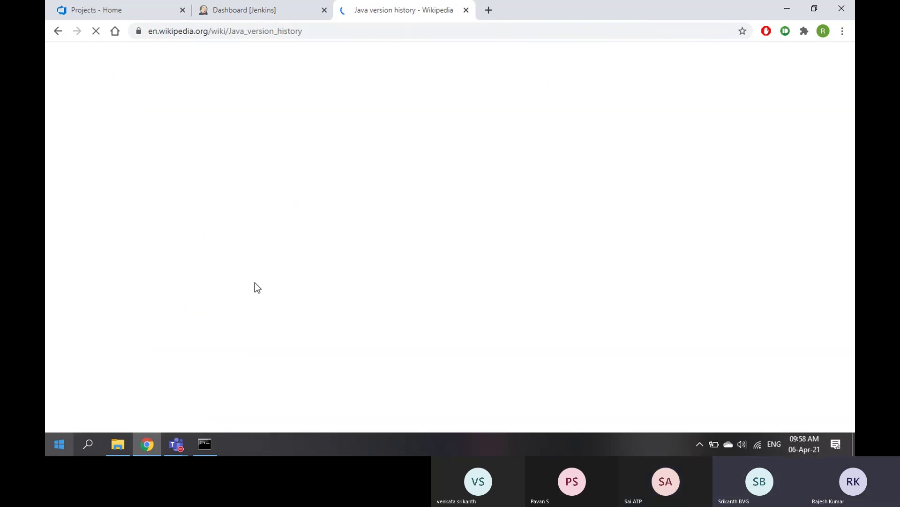
Highlight Java SE 8's March 2014 release, its LTS label, and its December 2030 support date
{"action": "scroll", "coordinate": [279, 279], "scroll_direction": "down", "scroll_amount": 6}
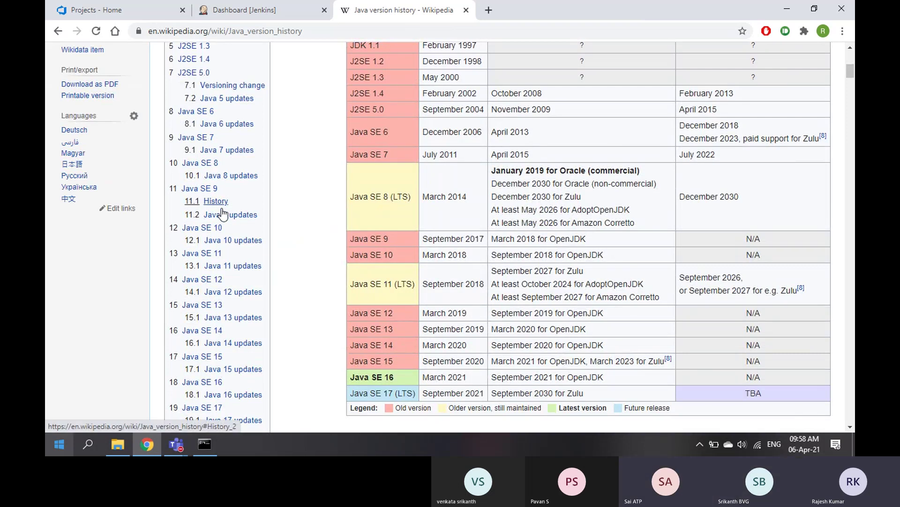
{"action": "scroll", "coordinate": [237, 281], "scroll_direction": "down", "scroll_amount": 3}
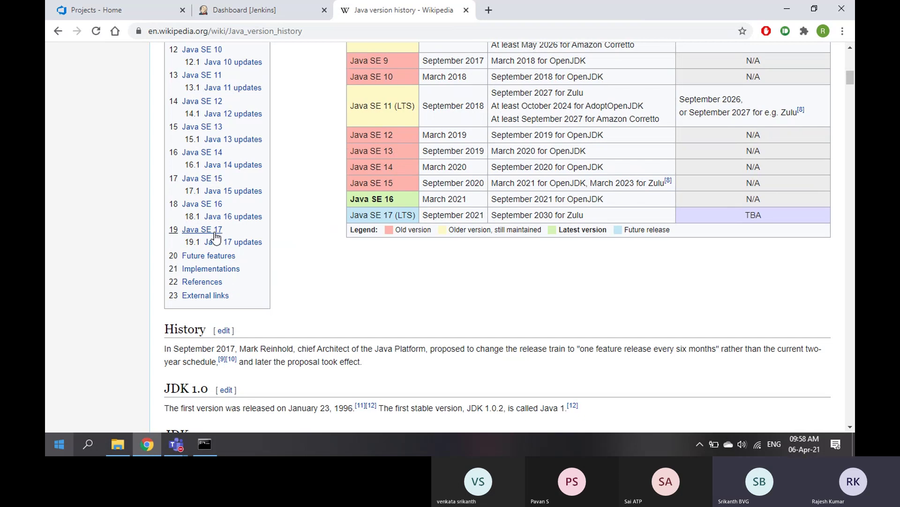
{"action": "scroll", "coordinate": [304, 296], "scroll_direction": "up", "scroll_amount": 1}
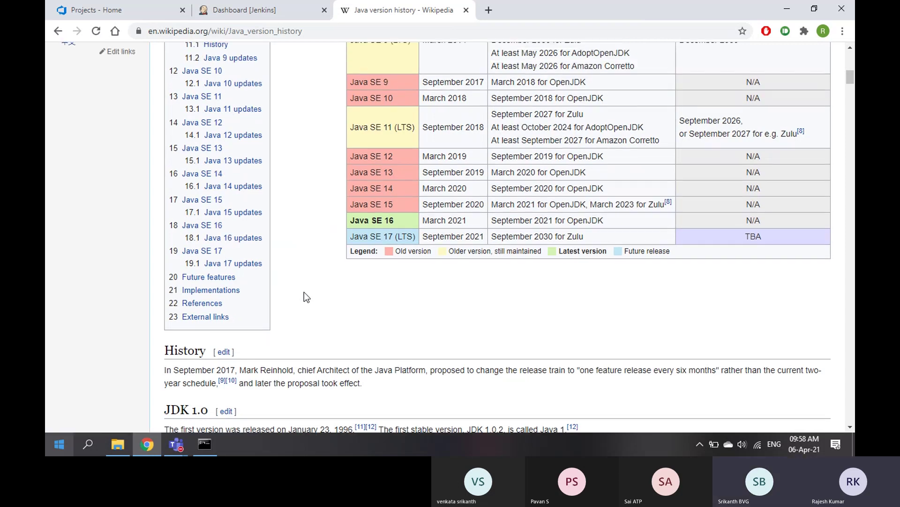
{"action": "scroll", "coordinate": [306, 296], "scroll_direction": "up", "scroll_amount": 1}
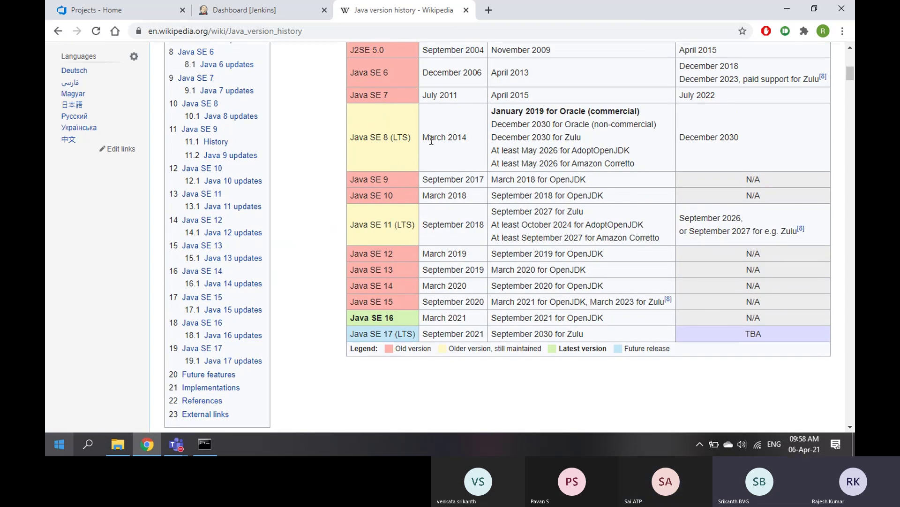
{"action": "left_click_drag", "start_coordinate": [430, 137], "coordinate": [462, 137]}
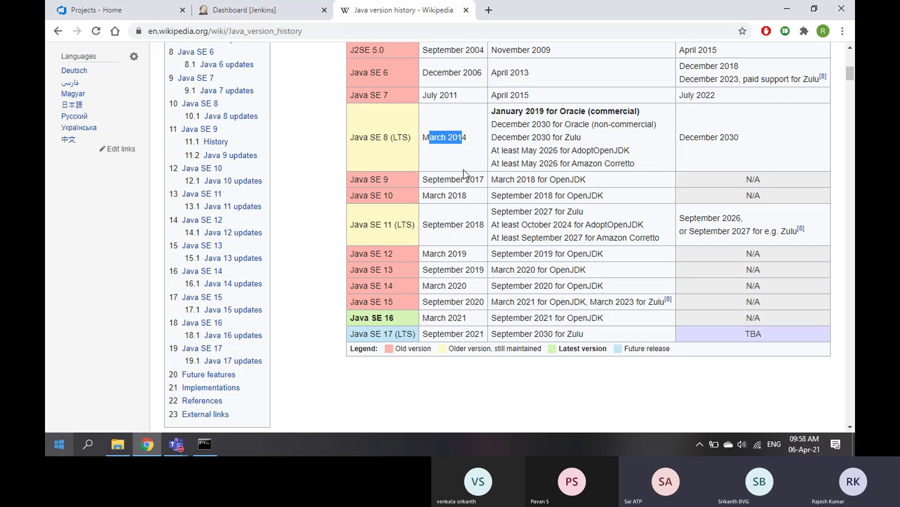
{"action": "scroll", "coordinate": [479, 192], "scroll_direction": "up", "scroll_amount": 2}
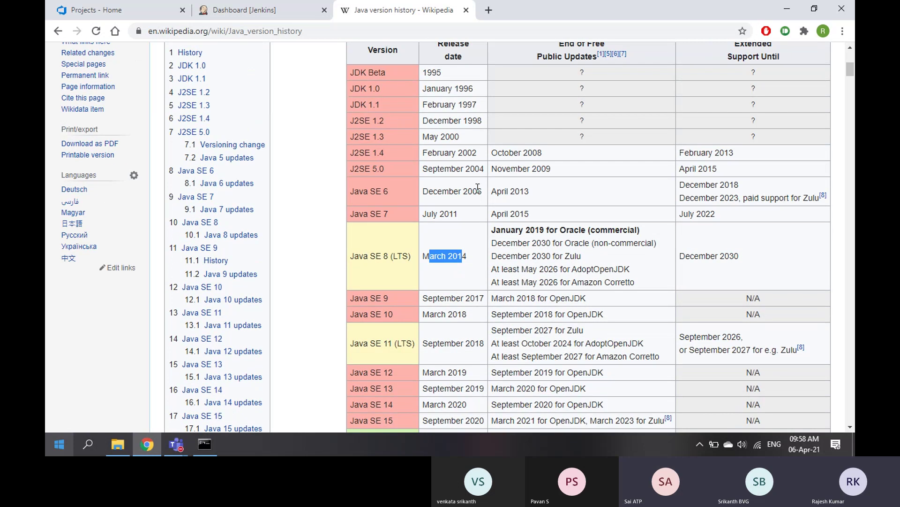
{"action": "scroll", "coordinate": [477, 188], "scroll_direction": "down", "scroll_amount": 2}
{"action": "scroll", "coordinate": [477, 187], "scroll_direction": "up", "scroll_amount": 5}
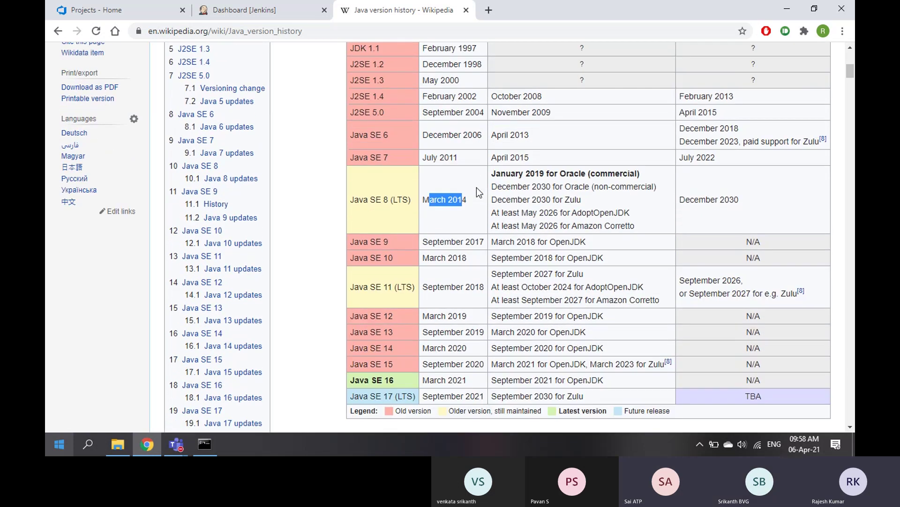
{"action": "scroll", "coordinate": [476, 187], "scroll_direction": "down", "scroll_amount": 2}
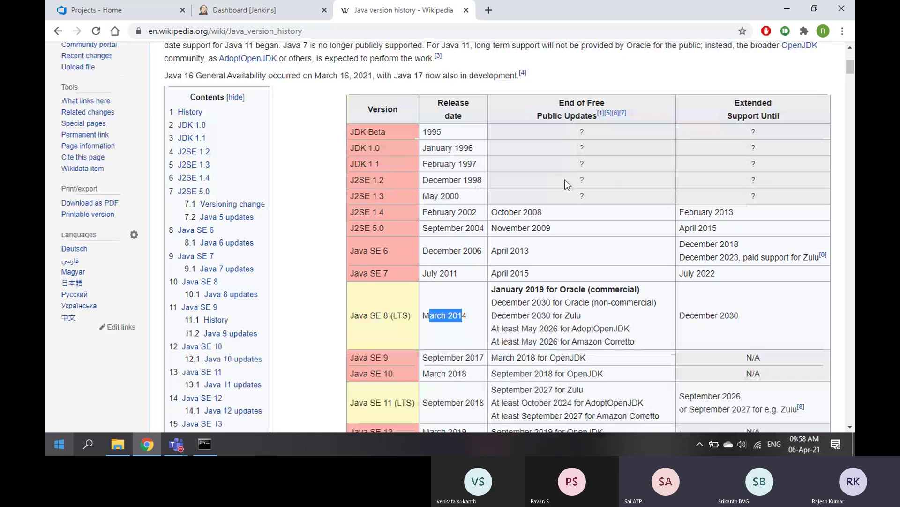
{"action": "scroll", "coordinate": [487, 285], "scroll_direction": "down", "scroll_amount": 1}
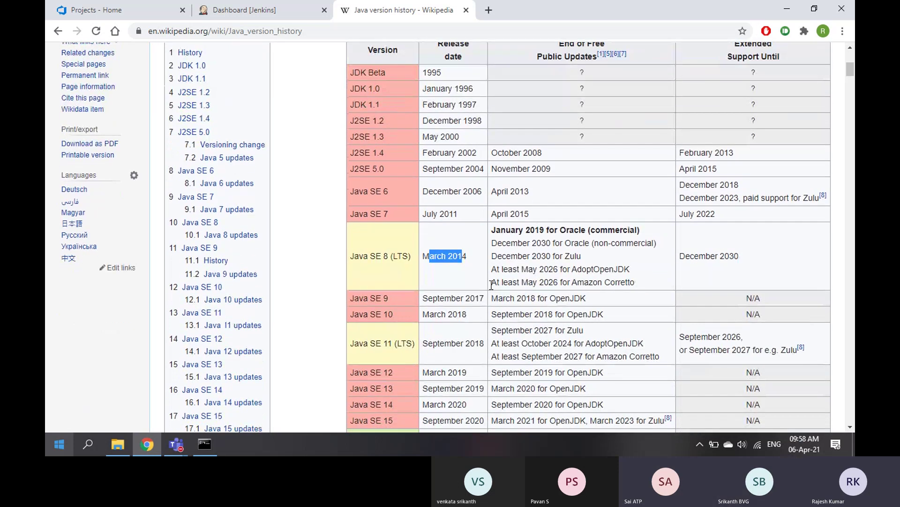
{"action": "left_click_drag", "start_coordinate": [390, 256], "coordinate": [408, 258]}
{"action": "left_click", "coordinate": [402, 258]}
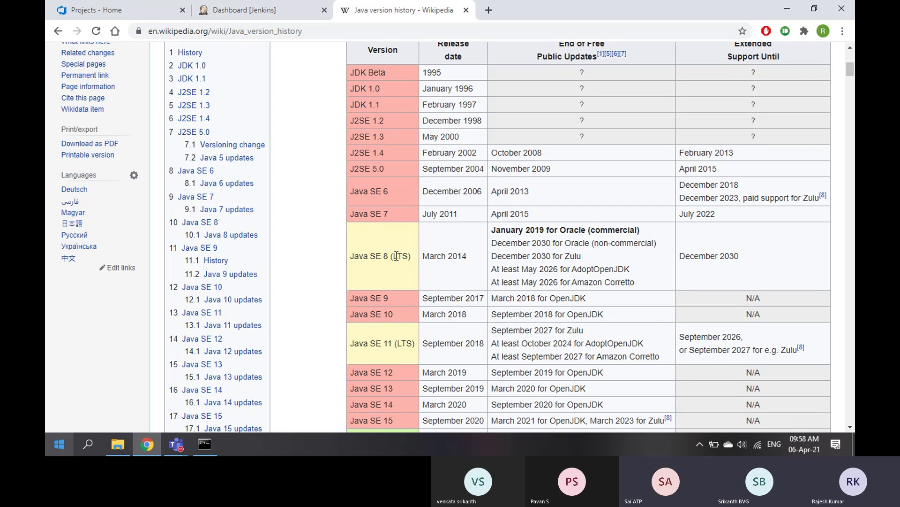
{"action": "left_click_drag", "start_coordinate": [679, 257], "coordinate": [749, 255]}
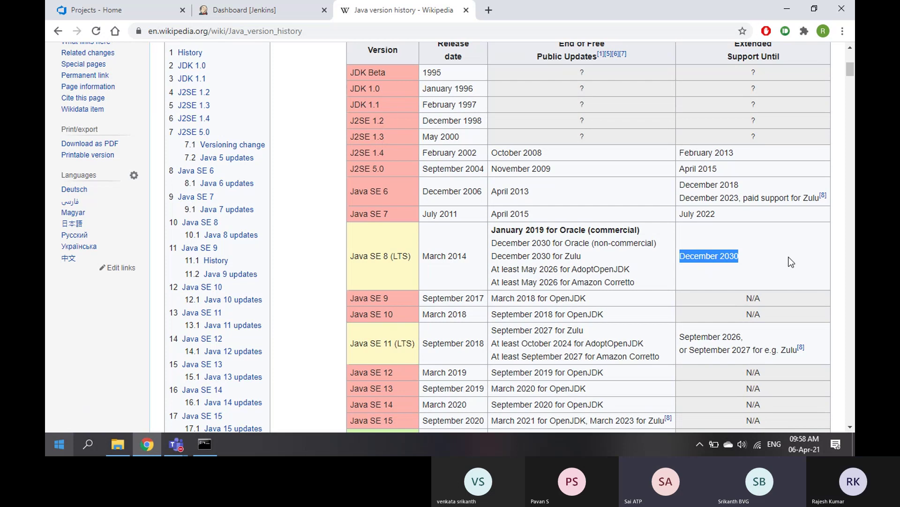
Highlight 2030 for Java SE 8 and 2026 for Java SE 11 support, then switch to File Explorer
{"action": "scroll", "coordinate": [797, 246], "scroll_direction": "up", "scroll_amount": 1}
{"action": "left_click", "coordinate": [745, 111]}
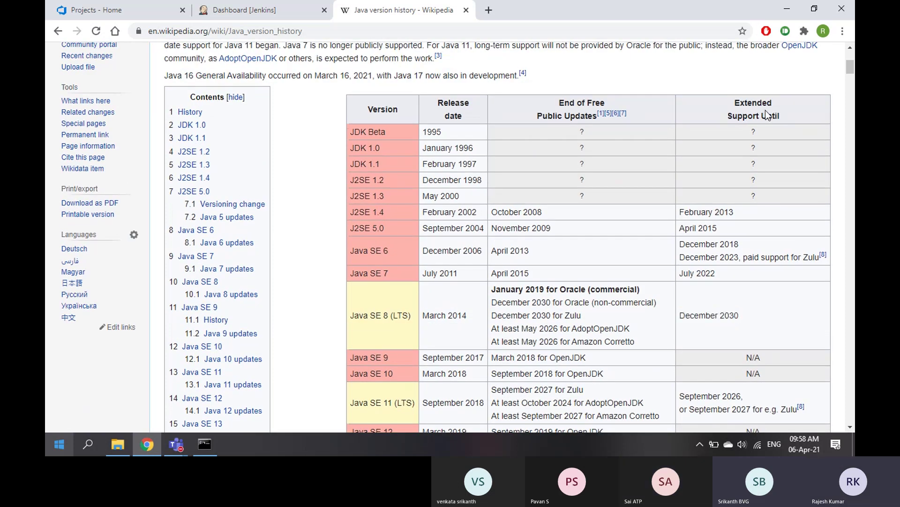
{"action": "left_click_drag", "start_coordinate": [720, 315], "coordinate": [746, 320]}
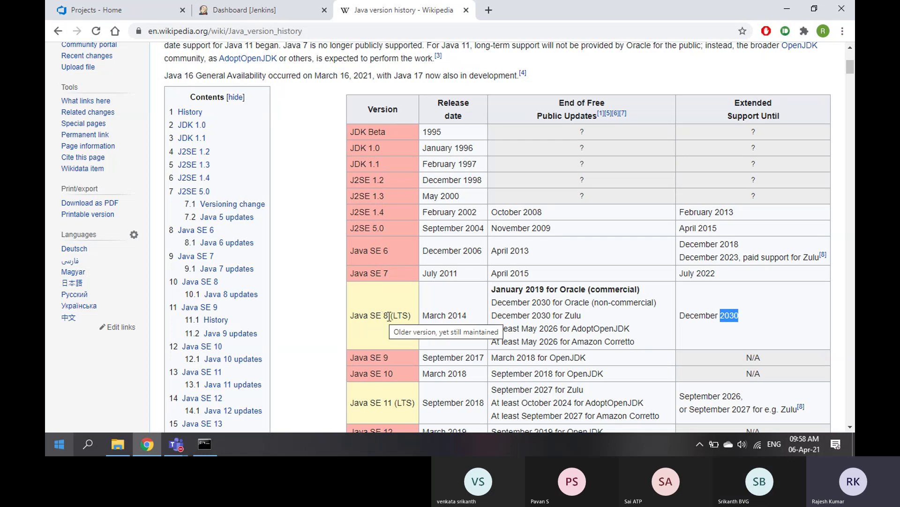
{"action": "left_click", "coordinate": [732, 336]}
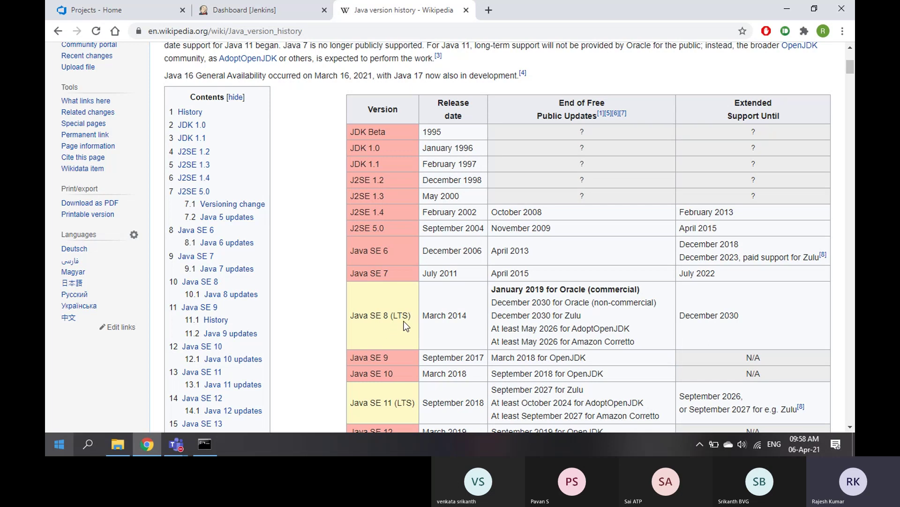
{"action": "left_click_drag", "start_coordinate": [721, 315], "coordinate": [739, 318]}
{"action": "scroll", "coordinate": [741, 322], "scroll_direction": "down", "scroll_amount": 1}
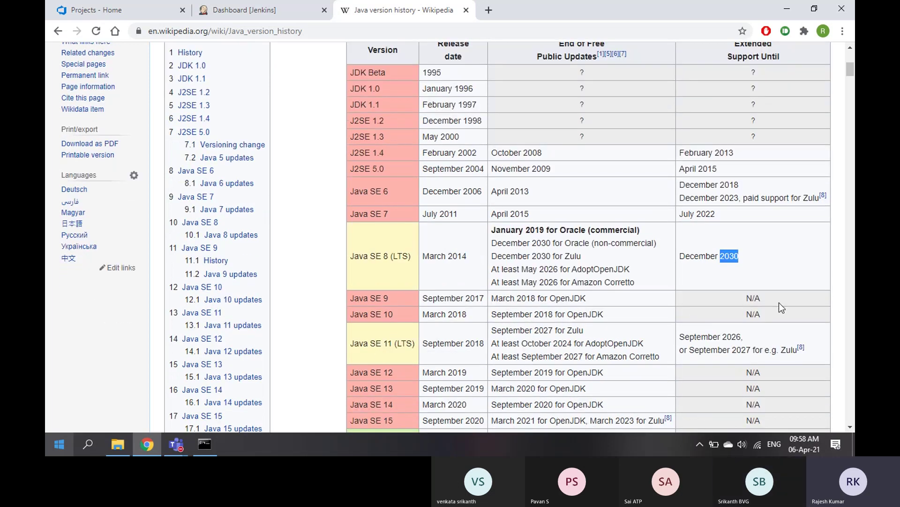
{"action": "scroll", "coordinate": [778, 303], "scroll_direction": "down", "scroll_amount": 1}
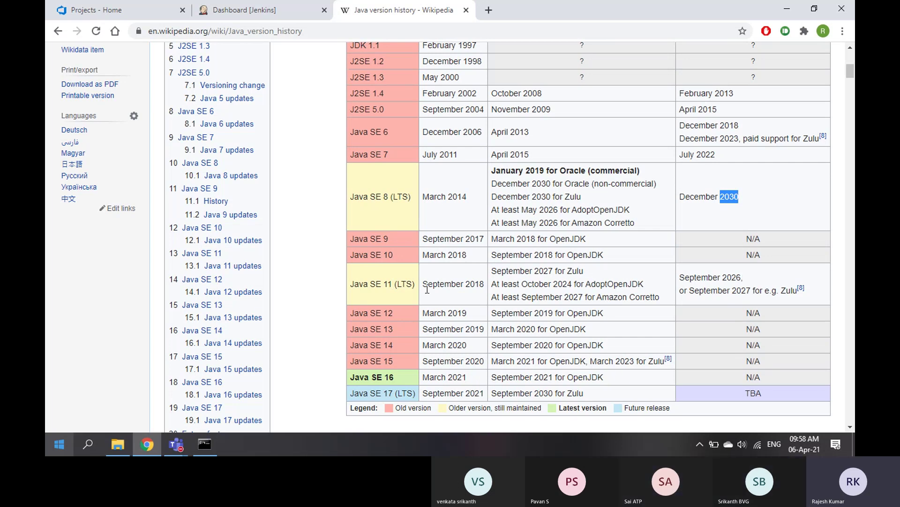
{"action": "left_click_drag", "start_coordinate": [722, 277], "coordinate": [756, 284]}
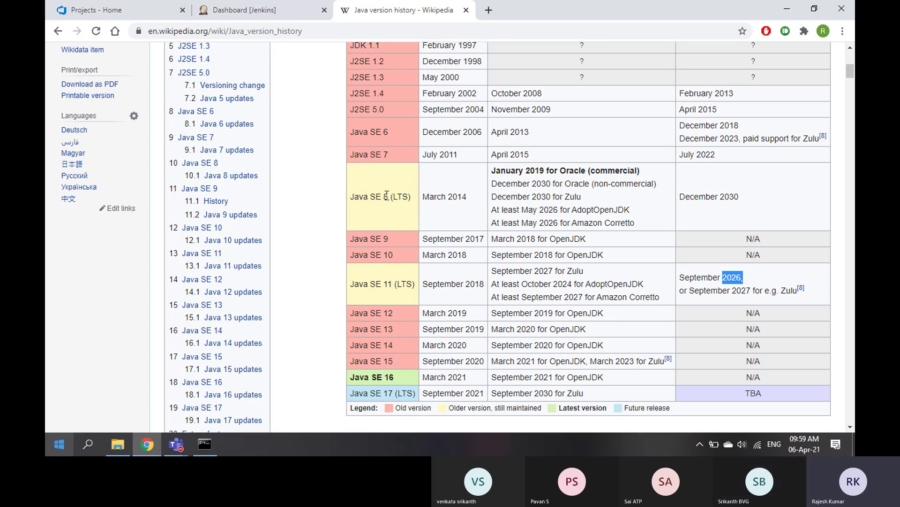
{"action": "left_click", "coordinate": [117, 451]}
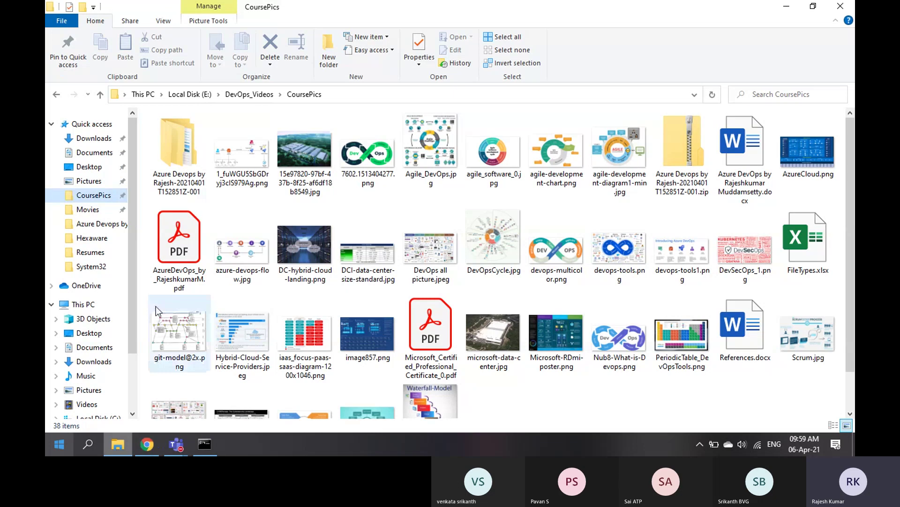
Run java and java -version to confirm Java 1.8.0_251, then close Command Prompt
{"action": "left_click", "coordinate": [203, 448]}
{"action": "scroll", "coordinate": [299, 275], "scroll_direction": "down", "scroll_amount": 5}
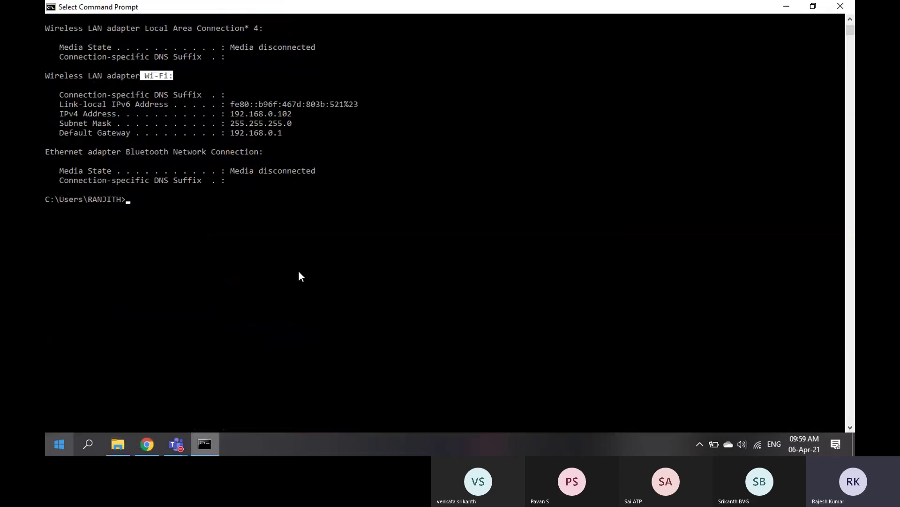
{"action": "type", "text": "java"}
{"action": "key", "text": "Return"}
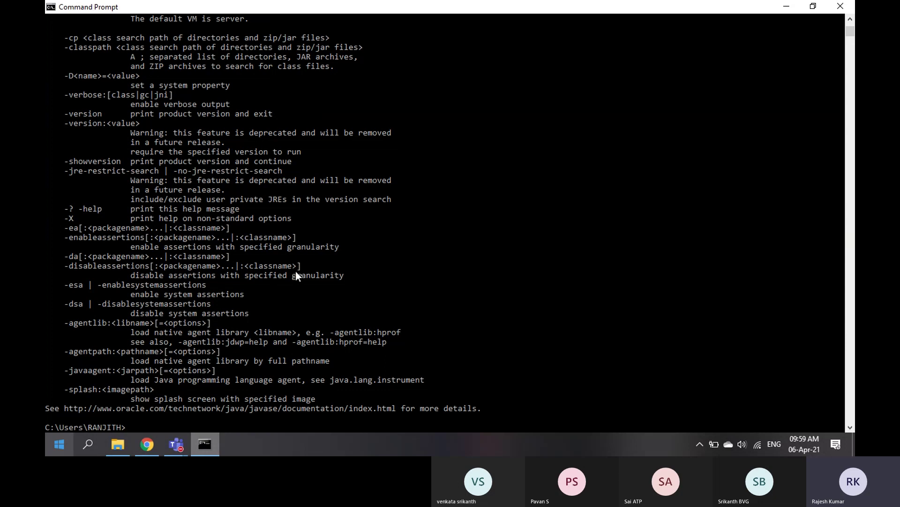
{"action": "scroll", "coordinate": [296, 271], "scroll_direction": "up", "scroll_amount": 5}
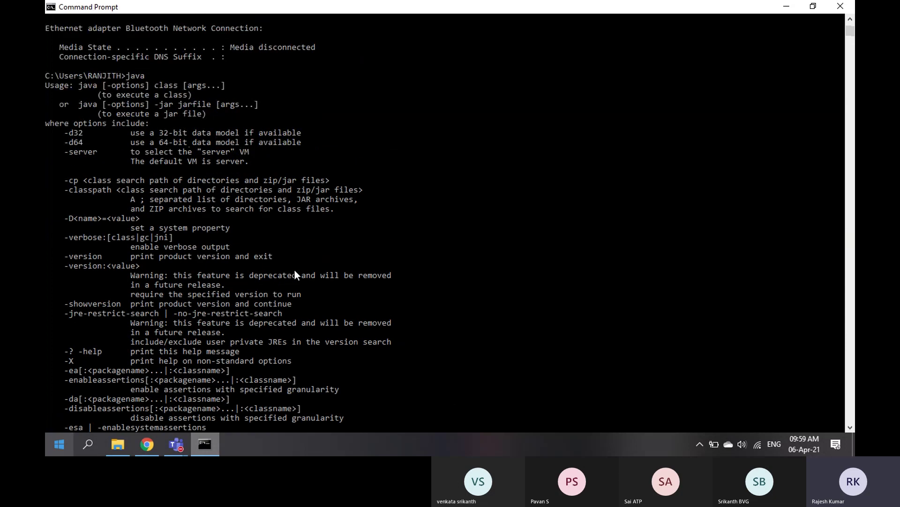
{"action": "scroll", "coordinate": [210, 279], "scroll_direction": "down", "scroll_amount": 8}
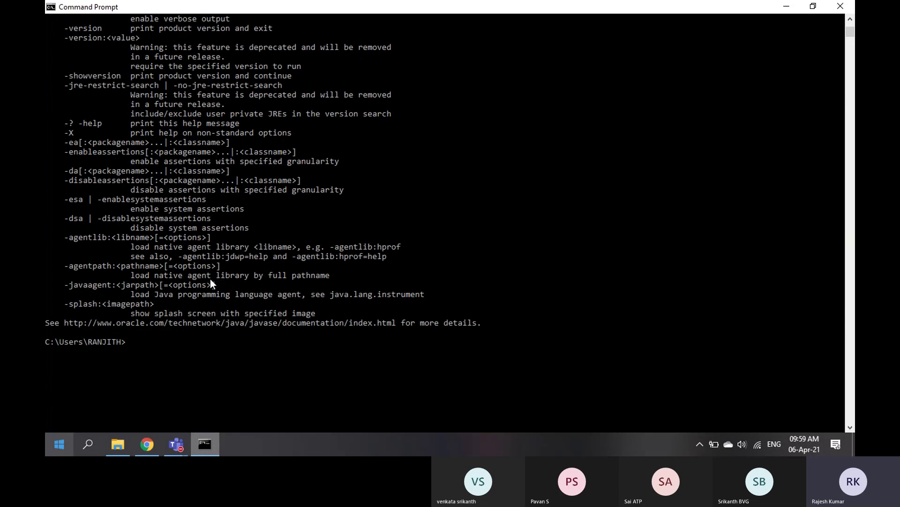
{"action": "type", "text": "java -version"}
{"action": "key", "text": "Return"}
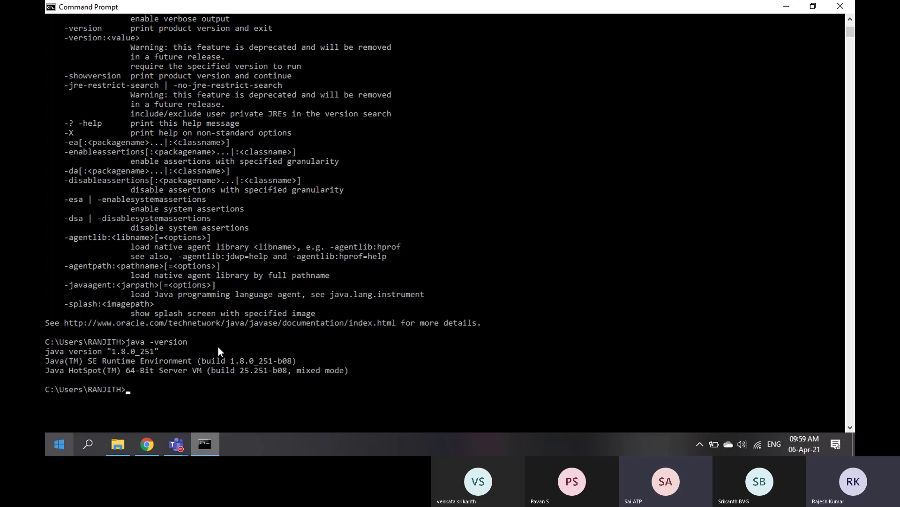
{"action": "left_click", "coordinate": [841, 5]}
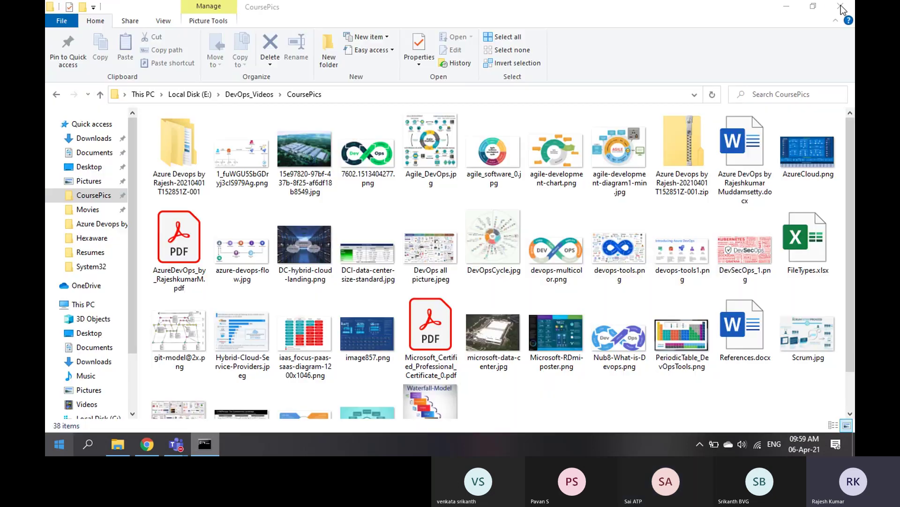
Back in Chrome, close the Java version history tab and start a New Item in Jenkins
{"action": "left_click", "coordinate": [149, 448]}
{"action": "scroll", "coordinate": [314, 255], "scroll_direction": "up", "scroll_amount": 8}
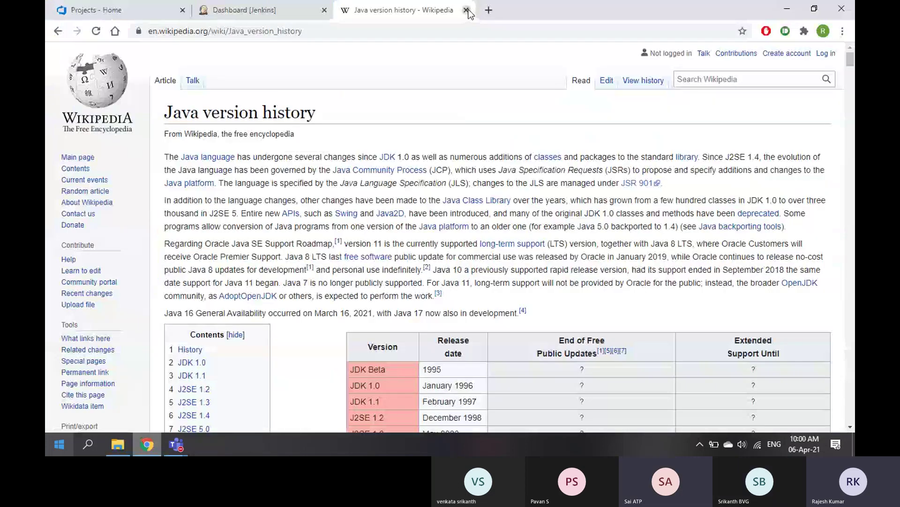
{"action": "left_click", "coordinate": [466, 10]}
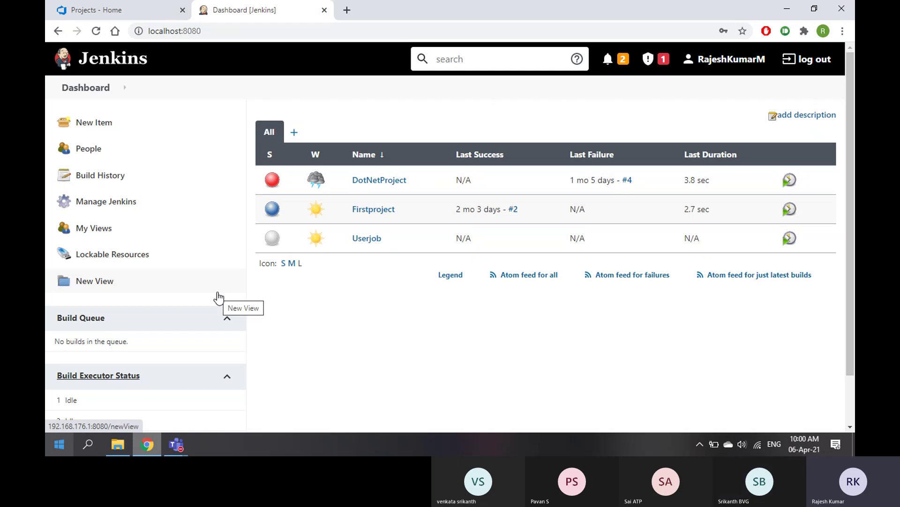
{"action": "left_click", "coordinate": [92, 124]}
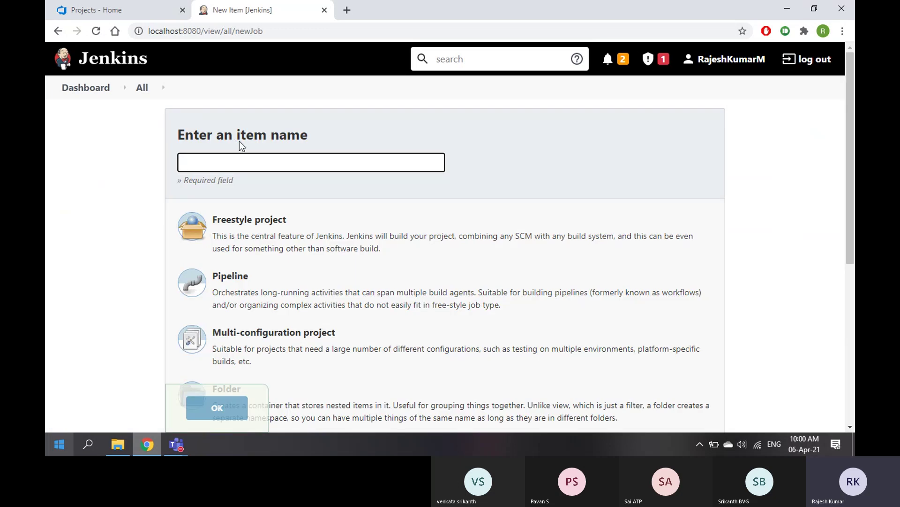
Browse the available project types and enter Demo1 as the new item's name
{"action": "scroll", "coordinate": [275, 225], "scroll_direction": "down", "scroll_amount": 5}
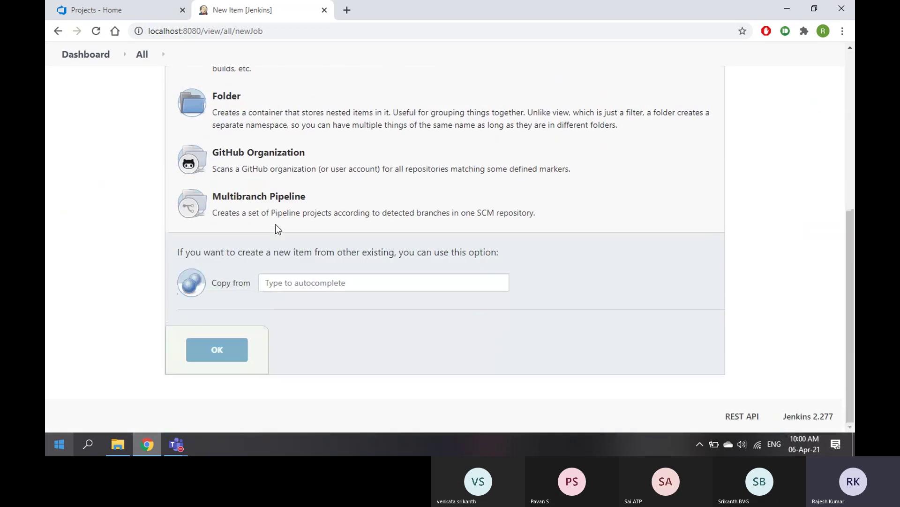
{"action": "scroll", "coordinate": [275, 225], "scroll_direction": "up", "scroll_amount": 6}
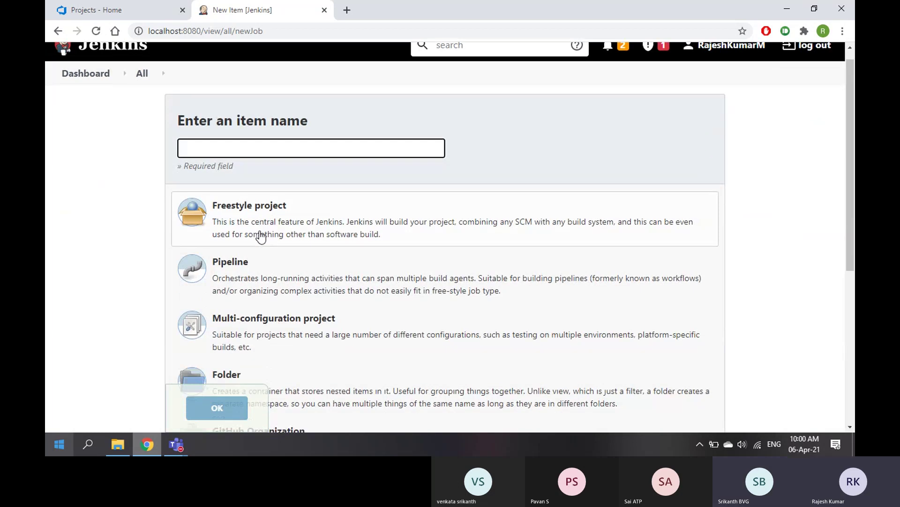
{"action": "scroll", "coordinate": [282, 237], "scroll_direction": "down", "scroll_amount": 1}
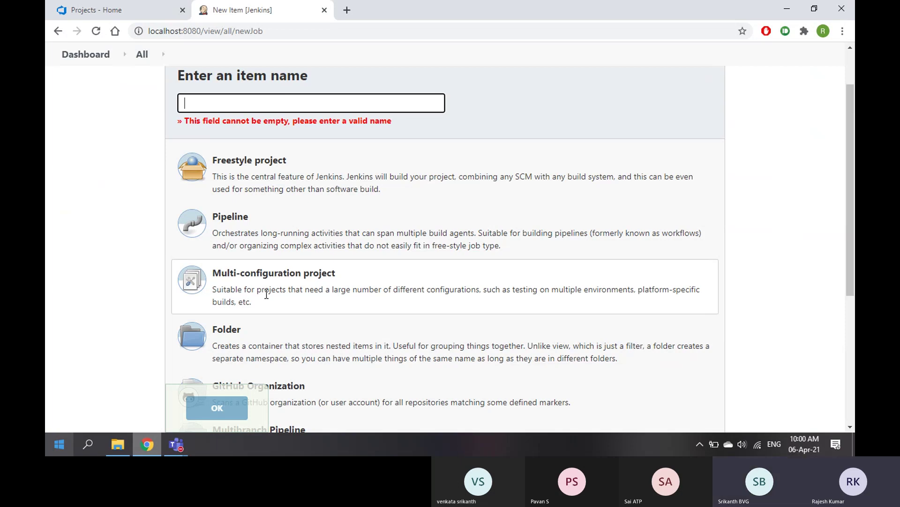
{"action": "scroll", "coordinate": [296, 287], "scroll_direction": "down", "scroll_amount": 1}
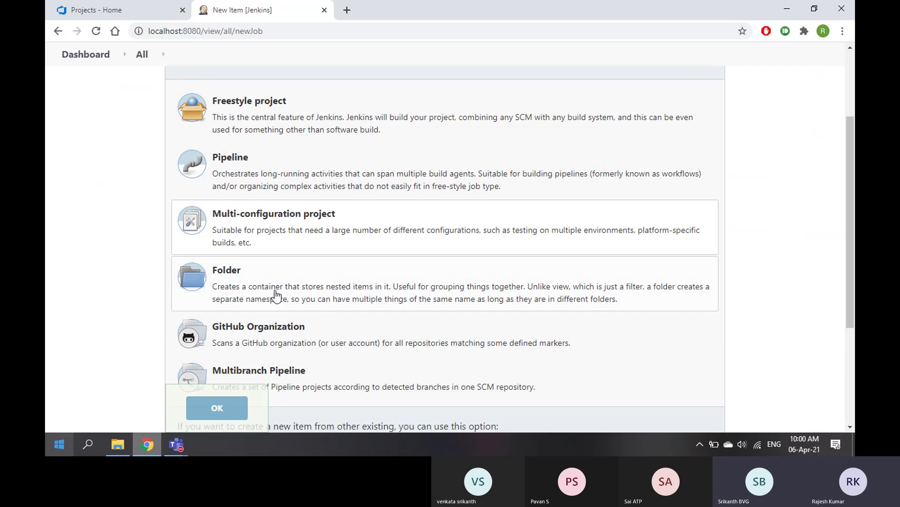
{"action": "scroll", "coordinate": [476, 301], "scroll_direction": "down", "scroll_amount": 1}
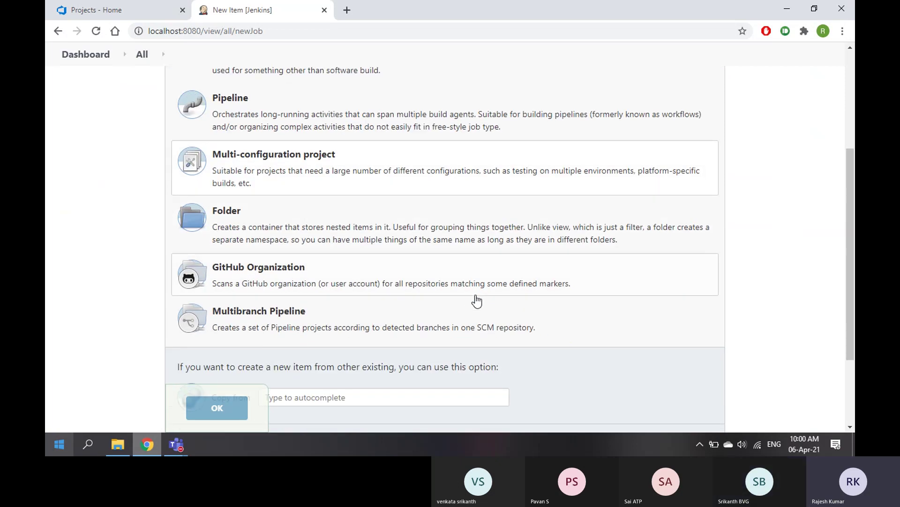
{"action": "scroll", "coordinate": [282, 286], "scroll_direction": "up", "scroll_amount": 3}
{"action": "scroll", "coordinate": [281, 280], "scroll_direction": "down", "scroll_amount": 3}
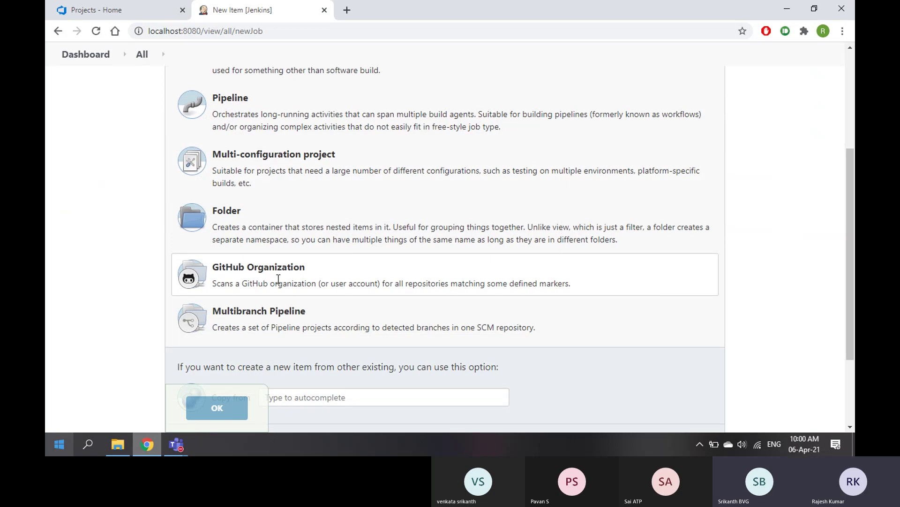
{"action": "scroll", "coordinate": [284, 284], "scroll_direction": "up", "scroll_amount": 3}
{"action": "scroll", "coordinate": [375, 281], "scroll_direction": "down", "scroll_amount": 5}
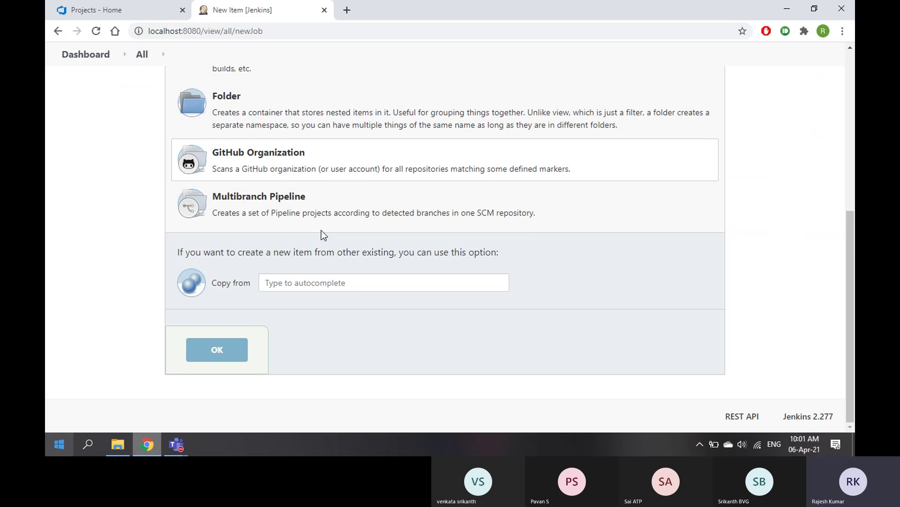
{"action": "left_click", "coordinate": [269, 229]}
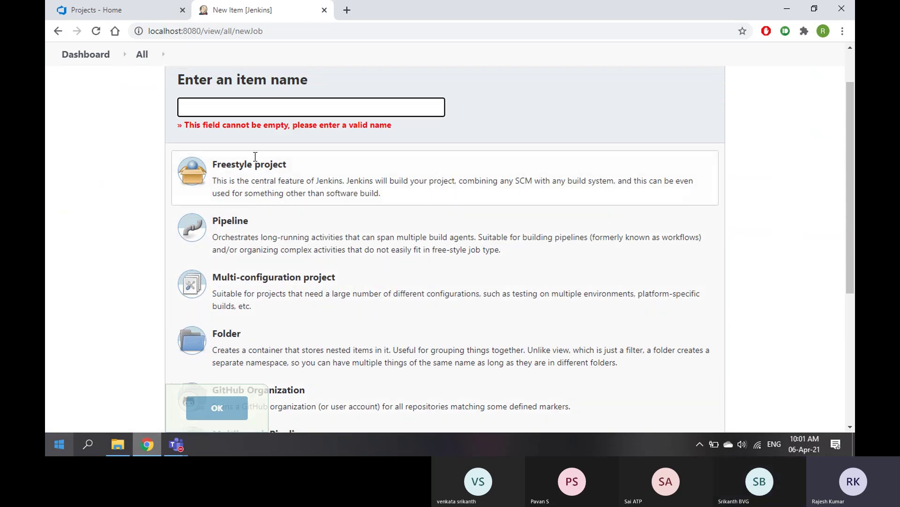
{"action": "type", "text": "Demo1"}
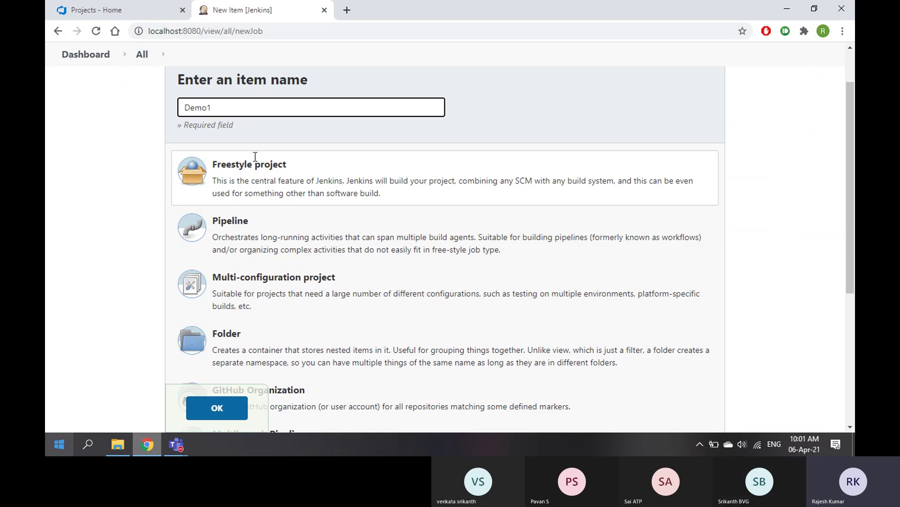
{"action": "scroll", "coordinate": [275, 179], "scroll_direction": "down", "scroll_amount": 5}
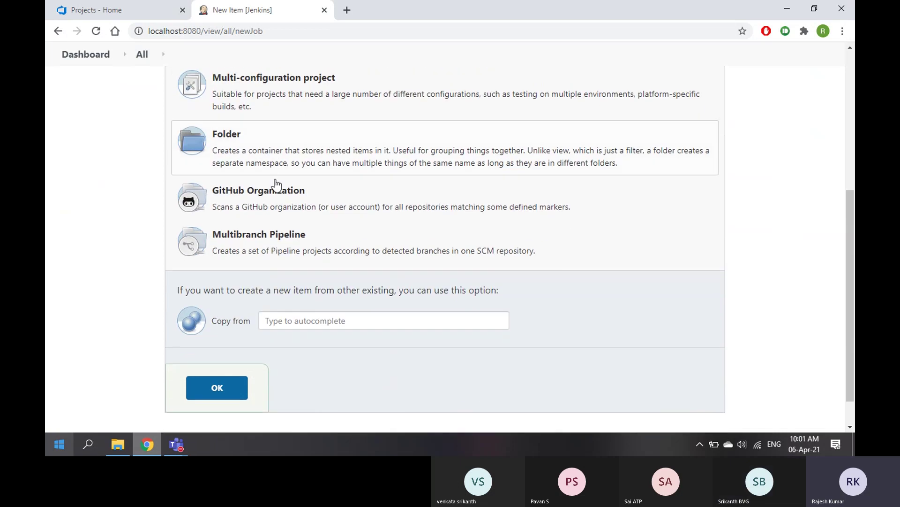
{"action": "scroll", "coordinate": [276, 182], "scroll_direction": "up", "scroll_amount": 6}
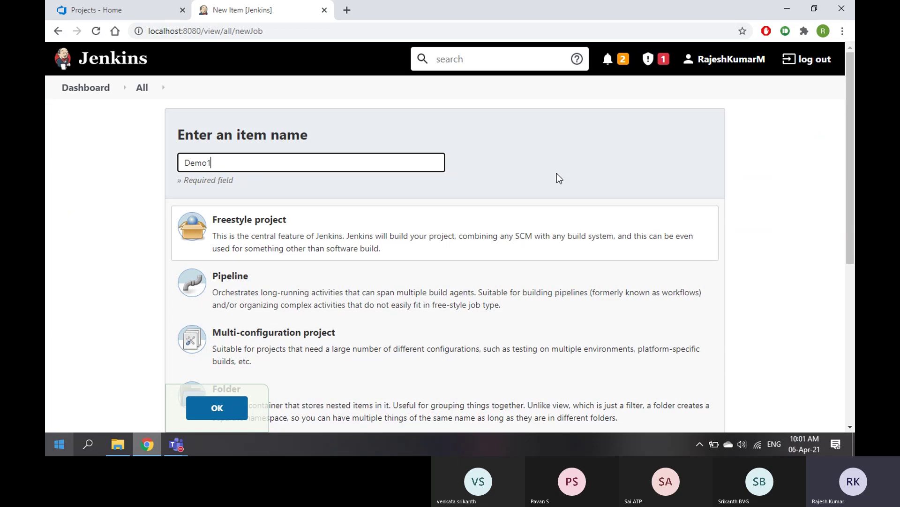
{"action": "left_click", "coordinate": [110, 11]}
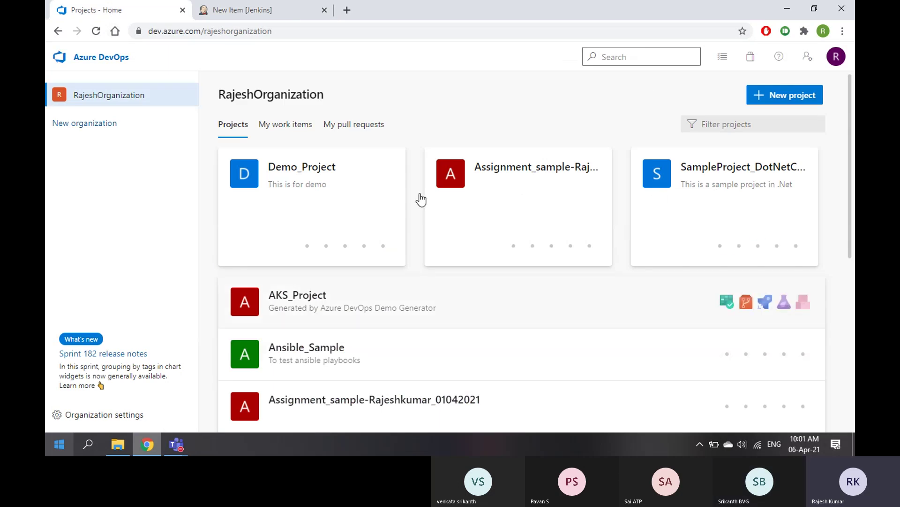
{"action": "left_click", "coordinate": [275, 14]}
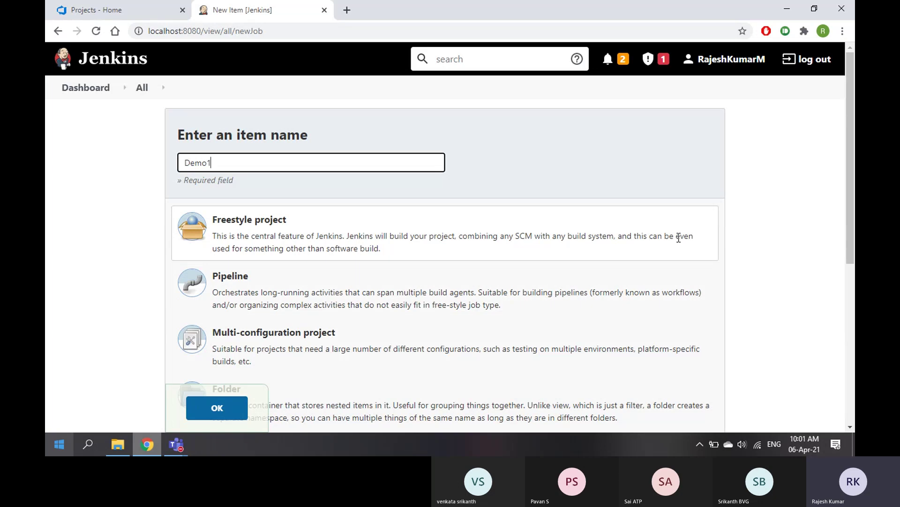
{"action": "left_click", "coordinate": [82, 11]}
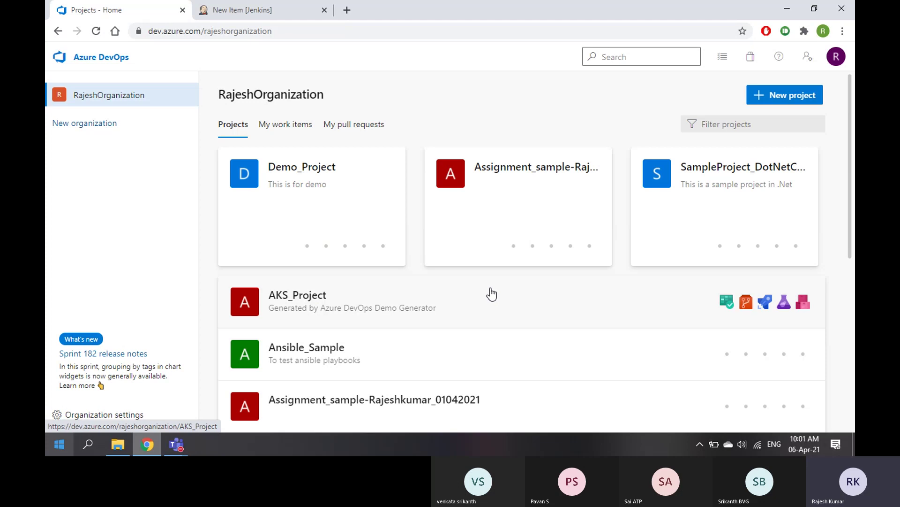
{"action": "left_click", "coordinate": [267, 11]}
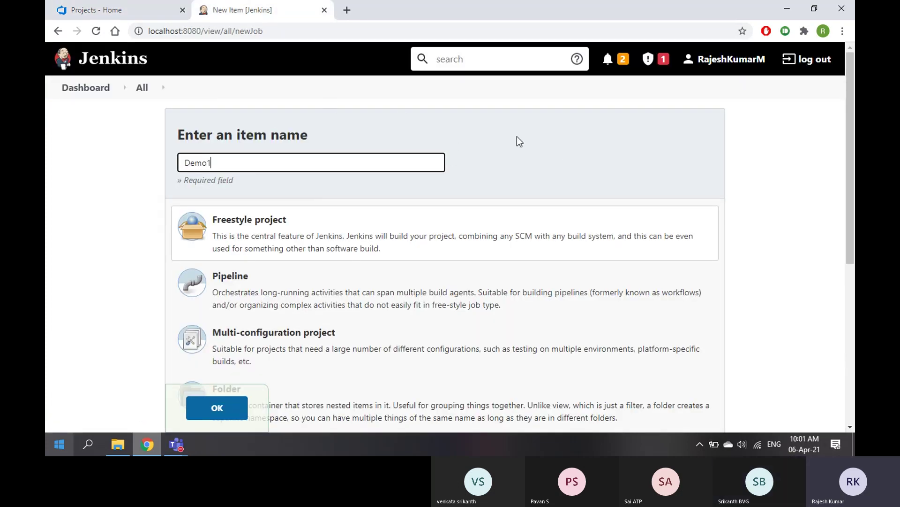
{"action": "left_click", "coordinate": [104, 10]}
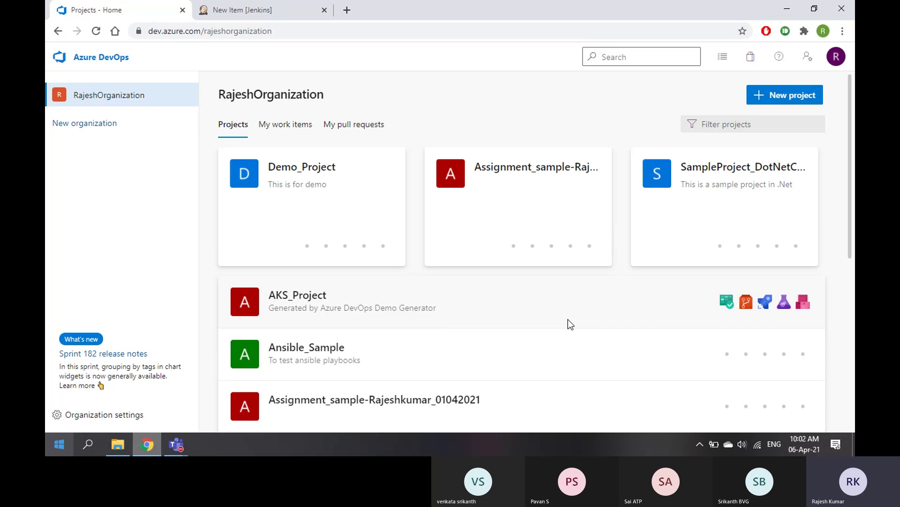
{"action": "left_click", "coordinate": [248, 9]}
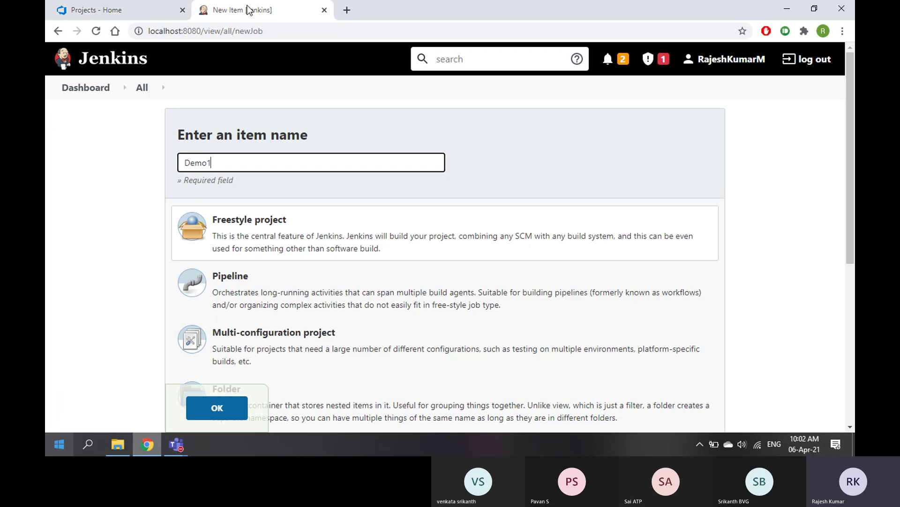
Create the Demo1 job with description 'this is sample demo' and go to Source Code Management
{"action": "left_click", "coordinate": [220, 410]}
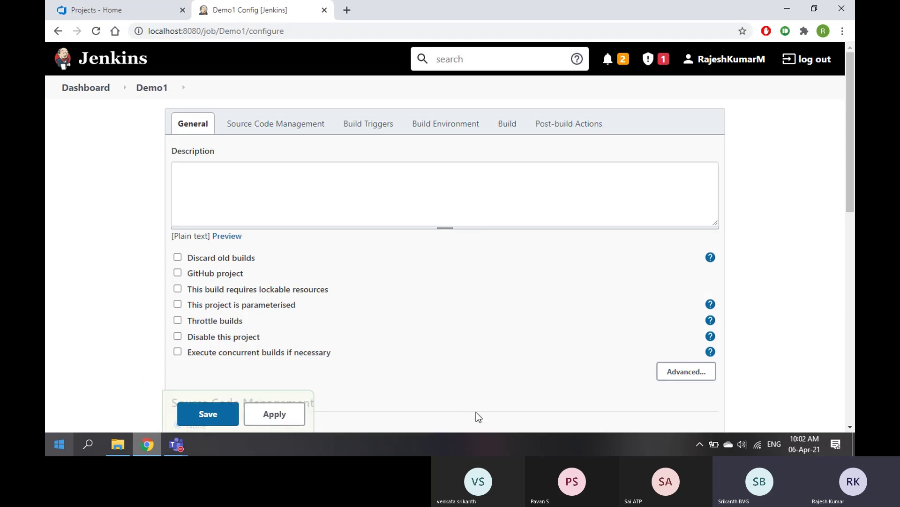
{"action": "left_click", "coordinate": [212, 189]}
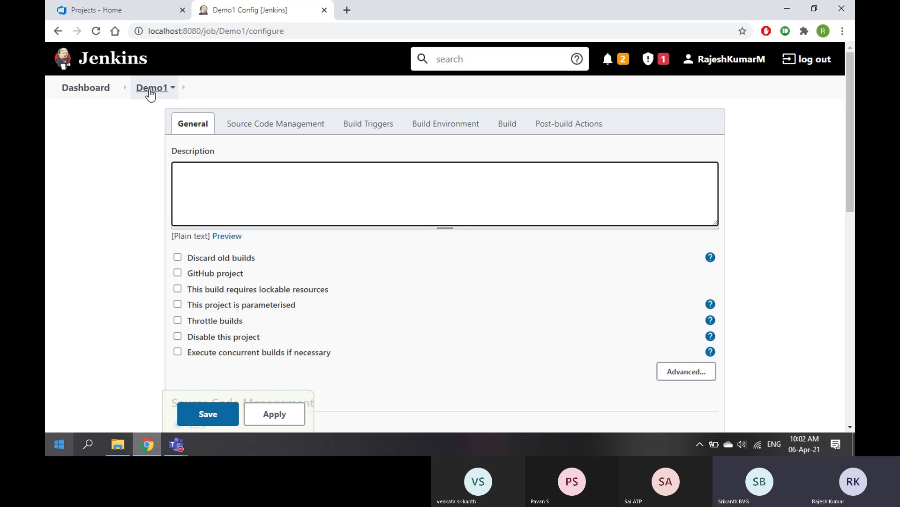
{"action": "type", "text": "t"}
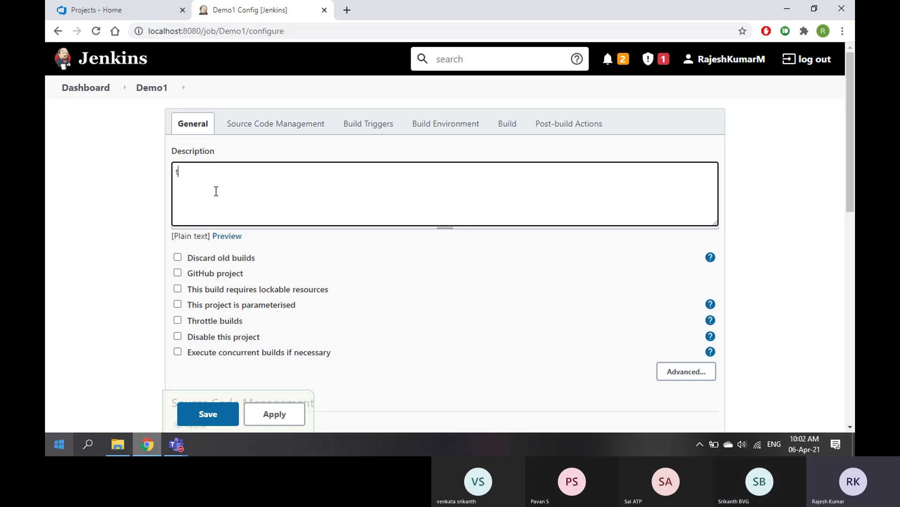
{"action": "type", "text": "his is sample demo"}
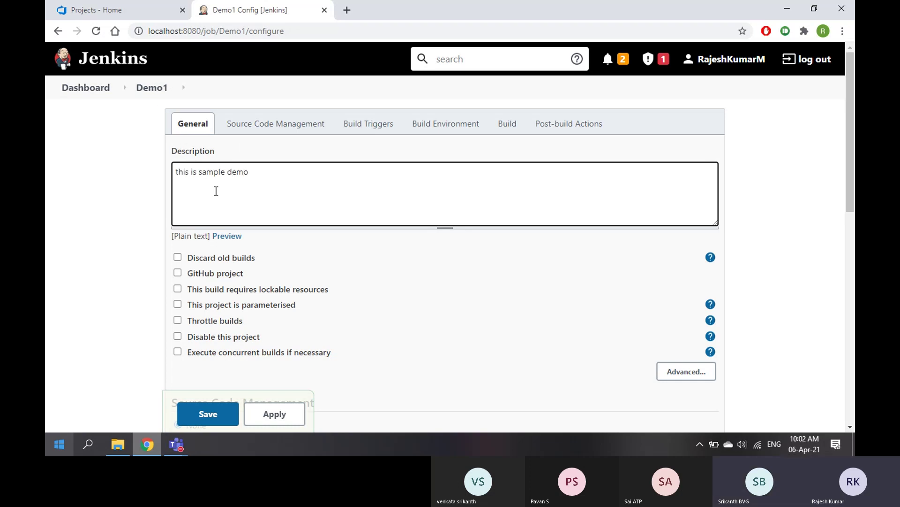
{"action": "left_click", "coordinate": [268, 125]}
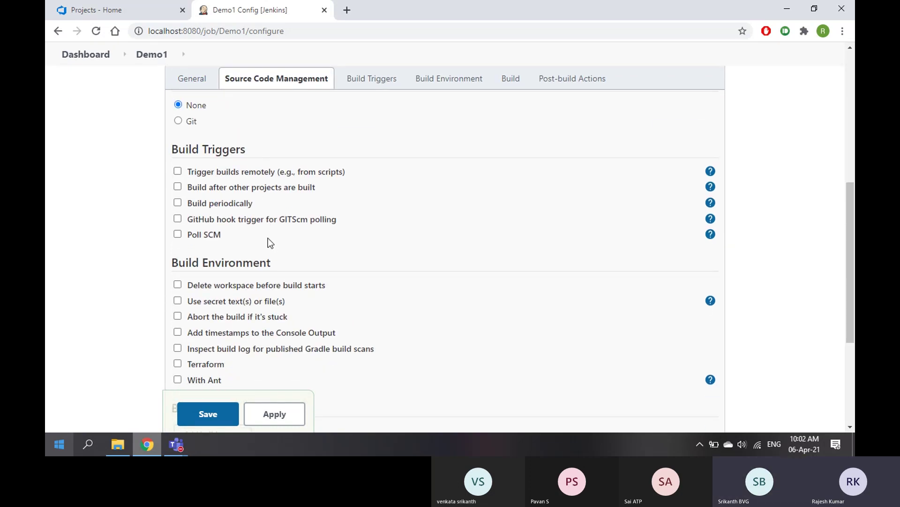
Tour the General, Source Code Management, Build Triggers, Build Environment, Build and Post-build Actions sections
{"action": "left_click", "coordinate": [194, 80]}
{"action": "scroll", "coordinate": [336, 266], "scroll_direction": "down", "scroll_amount": 6}
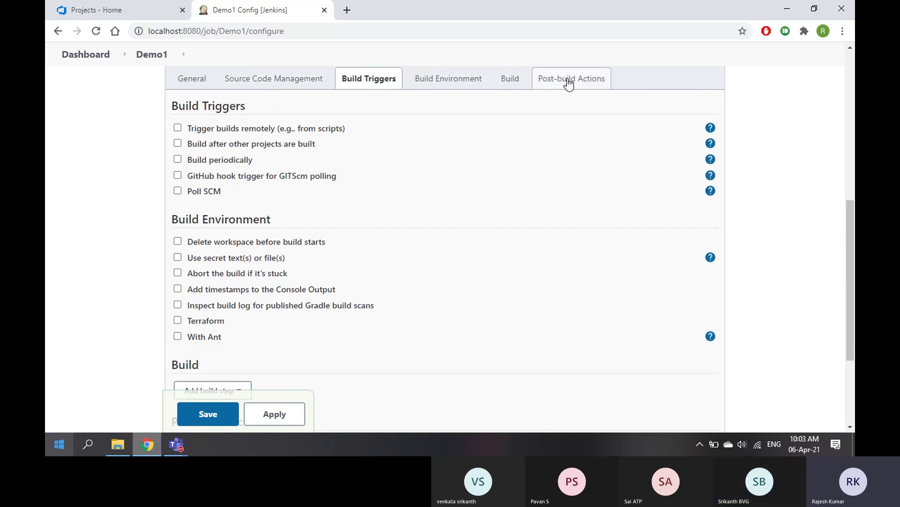
{"action": "scroll", "coordinate": [328, 286], "scroll_direction": "down", "scroll_amount": 3}
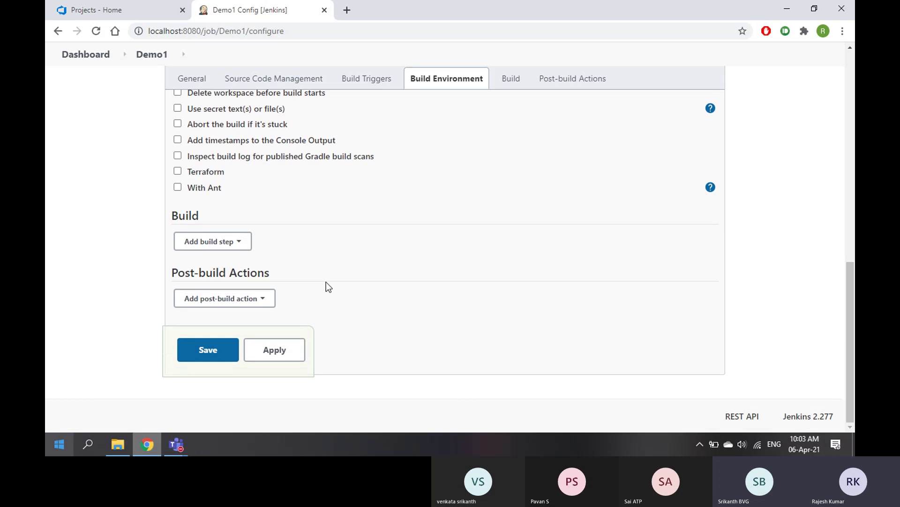
{"action": "left_click", "coordinate": [193, 80]}
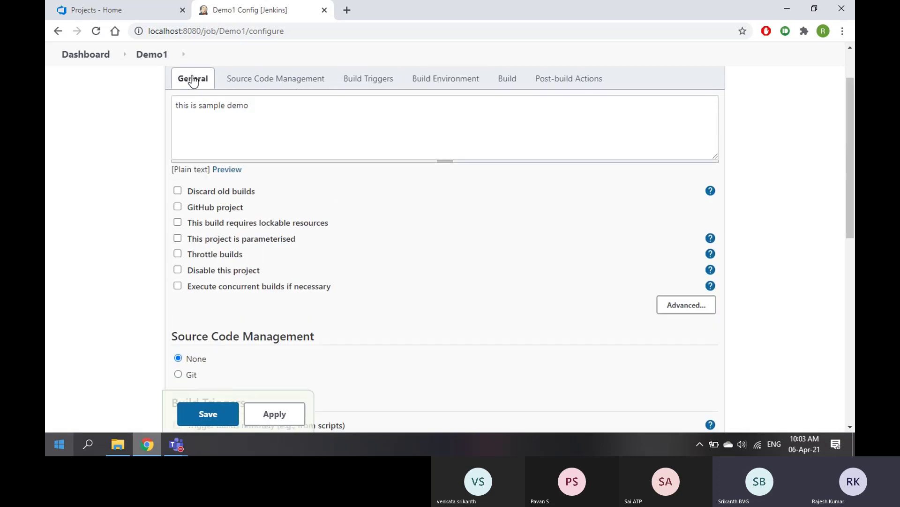
{"action": "left_click", "coordinate": [308, 80]}
{"action": "left_click", "coordinate": [359, 83]}
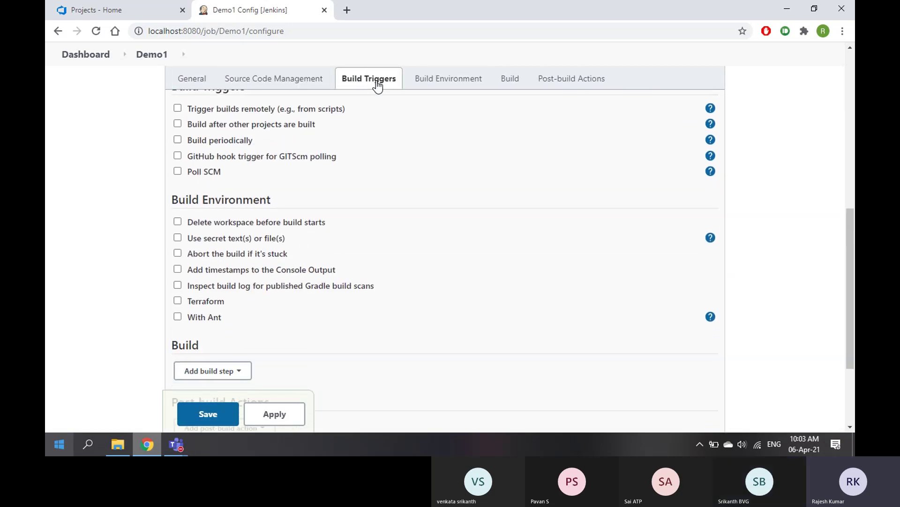
{"action": "left_click", "coordinate": [453, 84]}
{"action": "left_click", "coordinate": [508, 82]}
{"action": "left_click", "coordinate": [559, 83]}
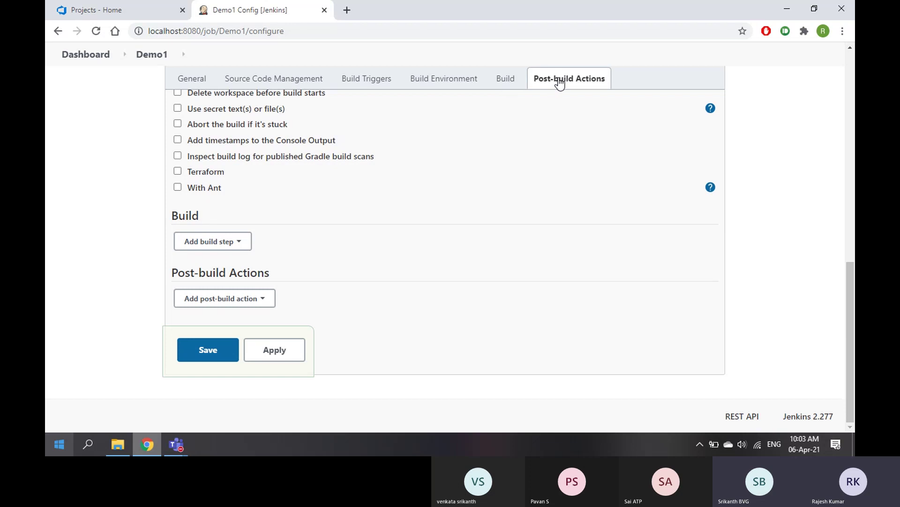
{"action": "left_click", "coordinate": [241, 80]}
{"action": "left_click", "coordinate": [191, 80]}
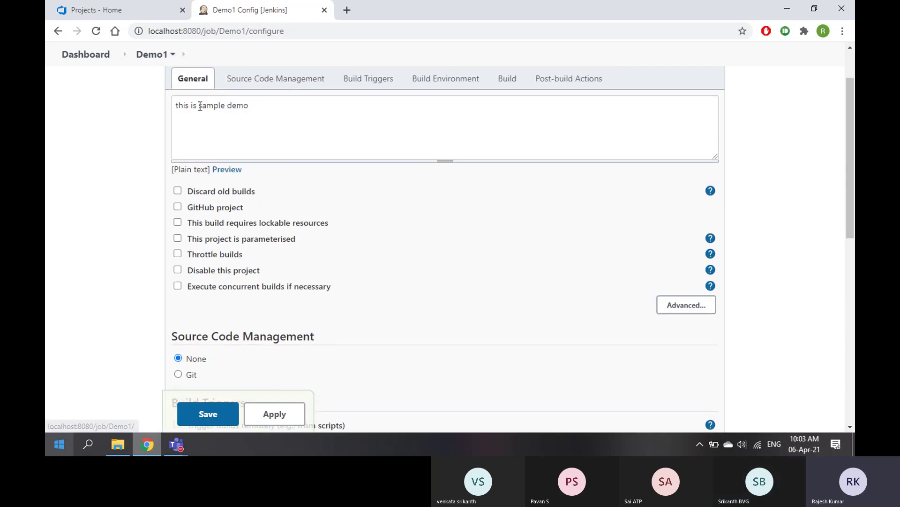
Revisit the Source Code Management, Build Triggers and Build Environment sections, leaving them unchanged
{"action": "left_click", "coordinate": [267, 79]}
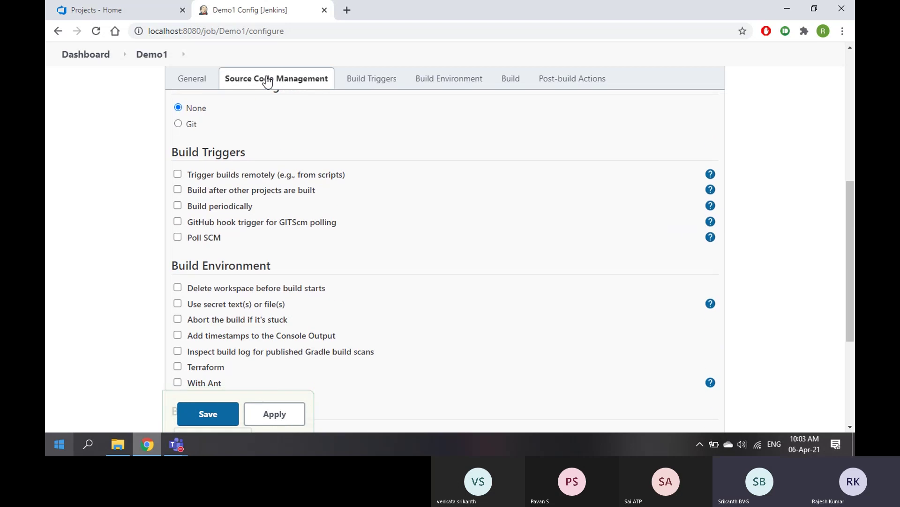
{"action": "scroll", "coordinate": [272, 173], "scroll_direction": "up", "scroll_amount": 1}
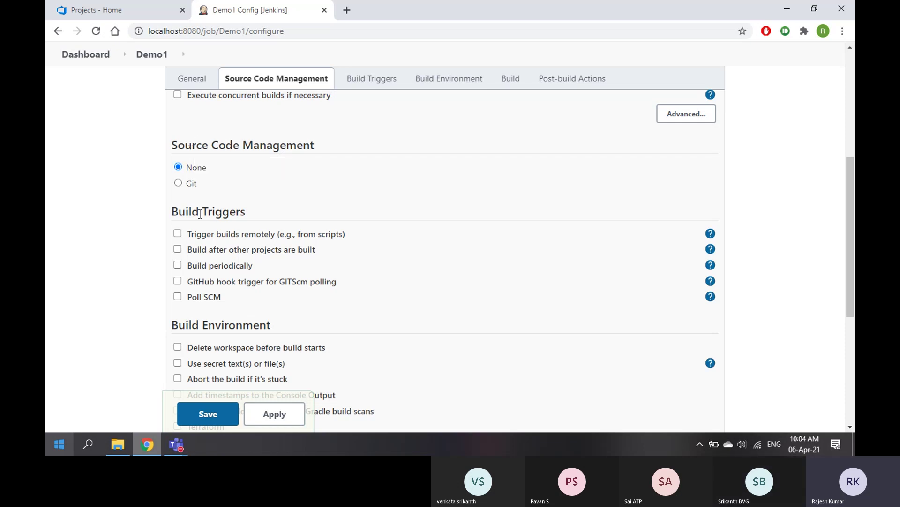
{"action": "left_click", "coordinate": [381, 87]}
{"action": "scroll", "coordinate": [251, 182], "scroll_direction": "up", "scroll_amount": 1}
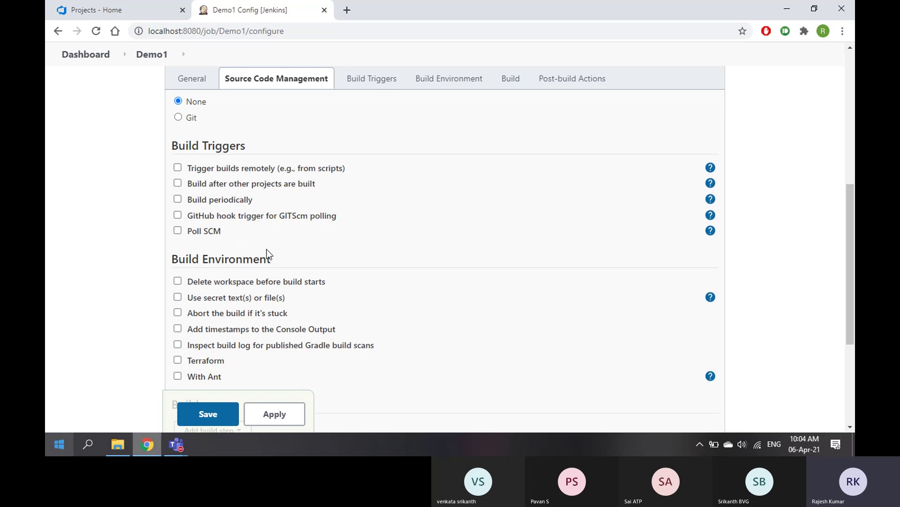
{"action": "left_click", "coordinate": [447, 82]}
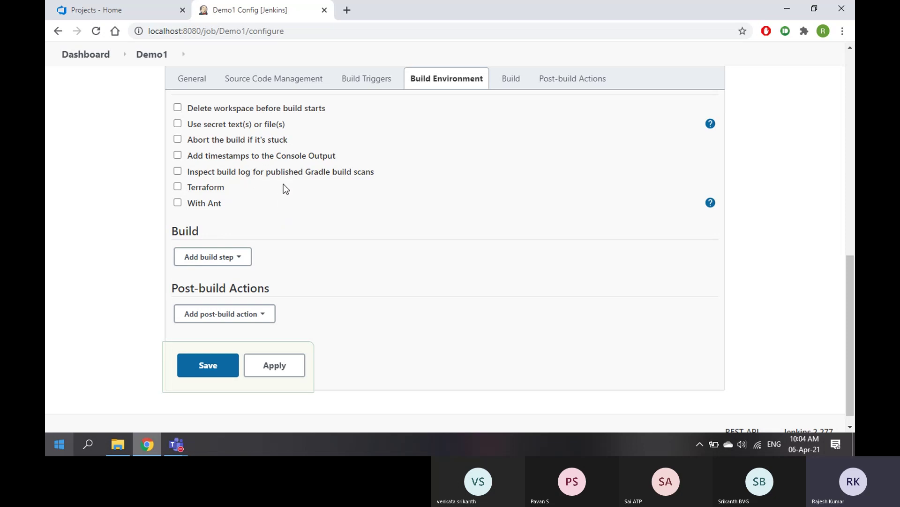
In the Build section, view the build step and post-build action lists without adding anything
{"action": "left_click", "coordinate": [511, 85]}
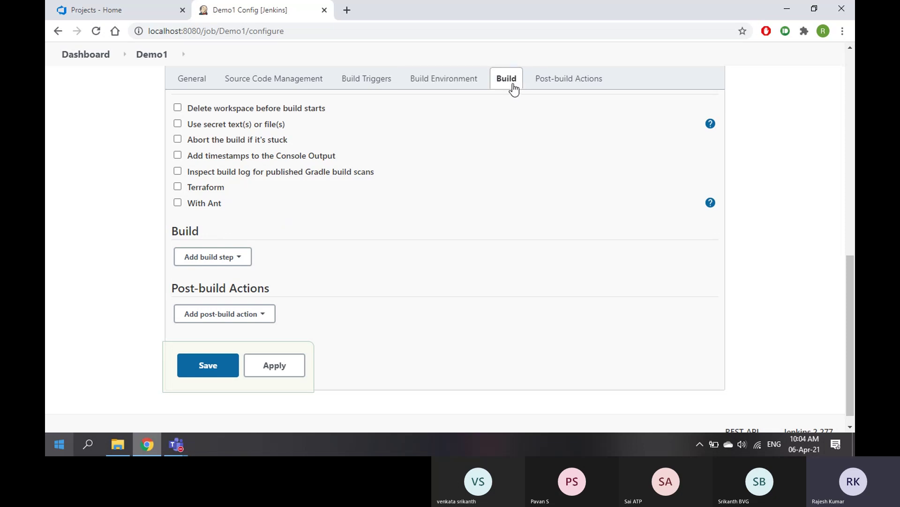
{"action": "left_click", "coordinate": [237, 242]}
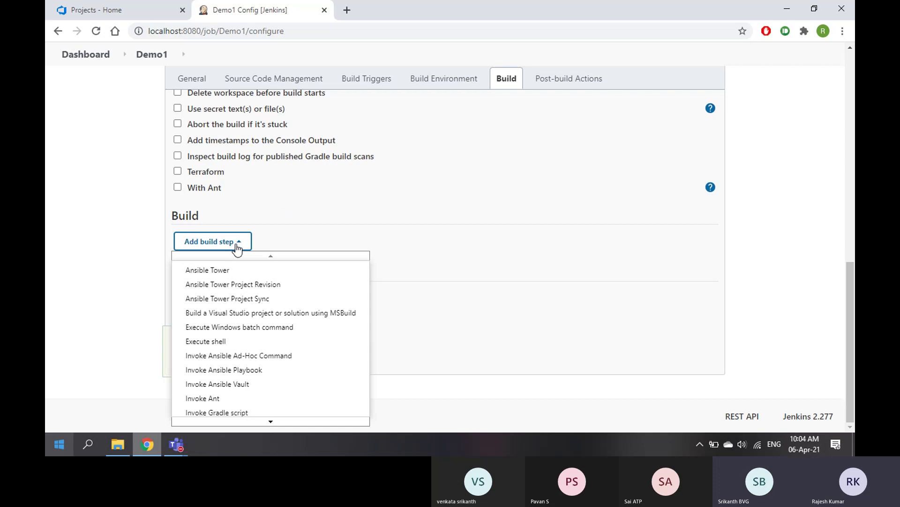
{"action": "scroll", "coordinate": [269, 380], "scroll_direction": "up", "scroll_amount": 3}
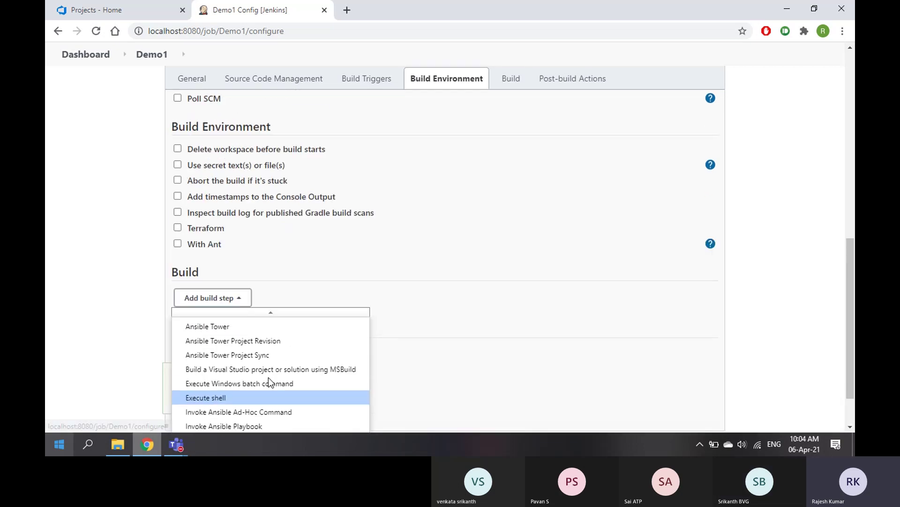
{"action": "scroll", "coordinate": [268, 377], "scroll_direction": "down", "scroll_amount": 3}
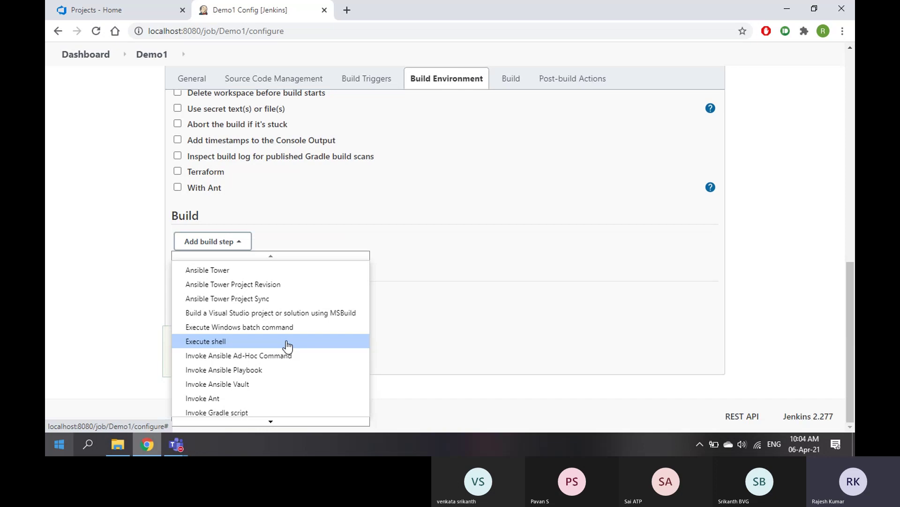
{"action": "left_click", "coordinate": [454, 261]}
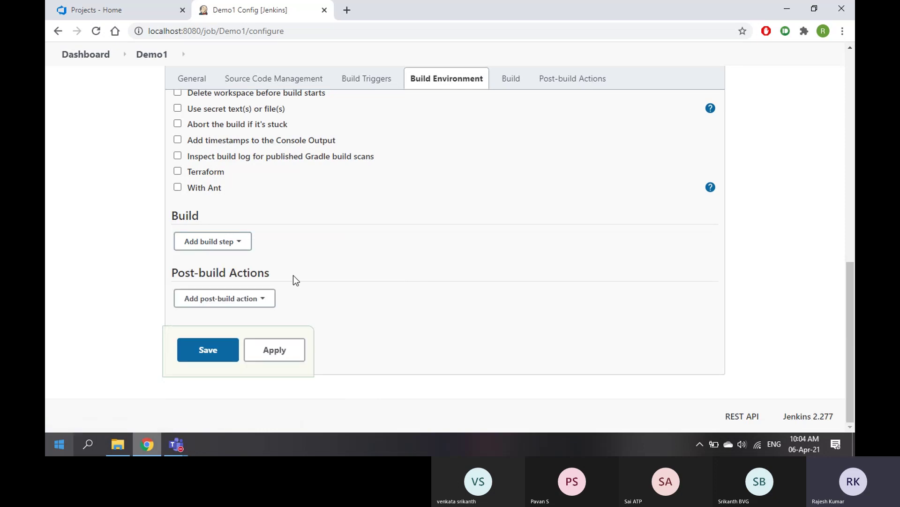
{"action": "left_click", "coordinate": [239, 302]}
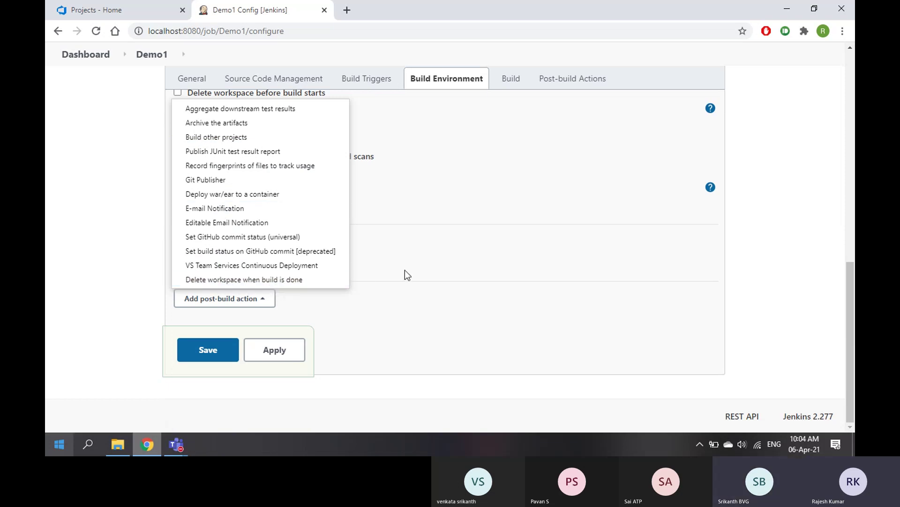
{"action": "left_click", "coordinate": [440, 292]}
Point out the Build Triggers heading, then reopen the Add build step list
{"action": "scroll", "coordinate": [440, 292], "scroll_direction": "up", "scroll_amount": 10}
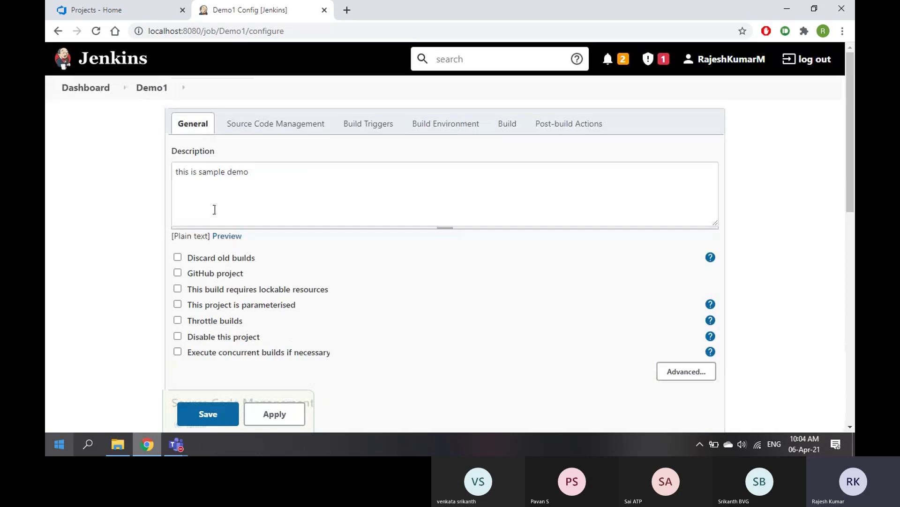
{"action": "scroll", "coordinate": [280, 228], "scroll_direction": "down", "scroll_amount": 1}
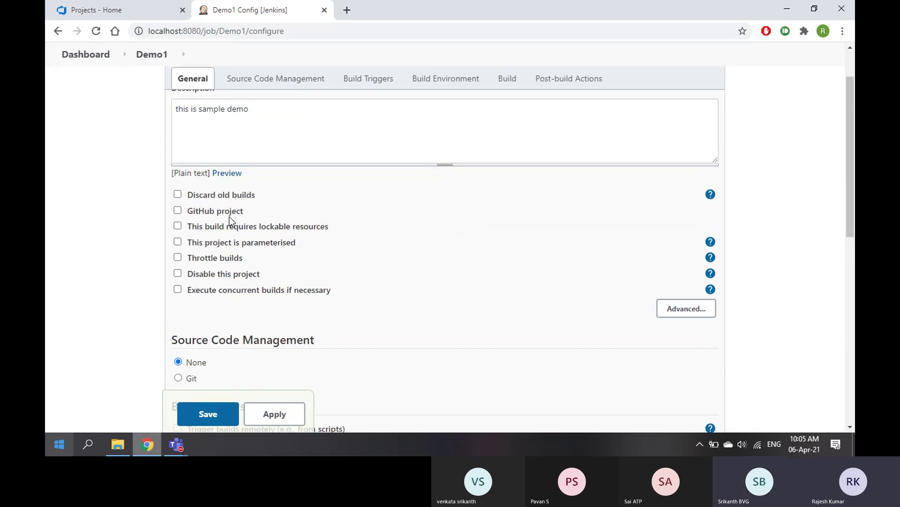
{"action": "scroll", "coordinate": [240, 279], "scroll_direction": "down", "scroll_amount": 2}
{"action": "scroll", "coordinate": [223, 238], "scroll_direction": "down", "scroll_amount": 2}
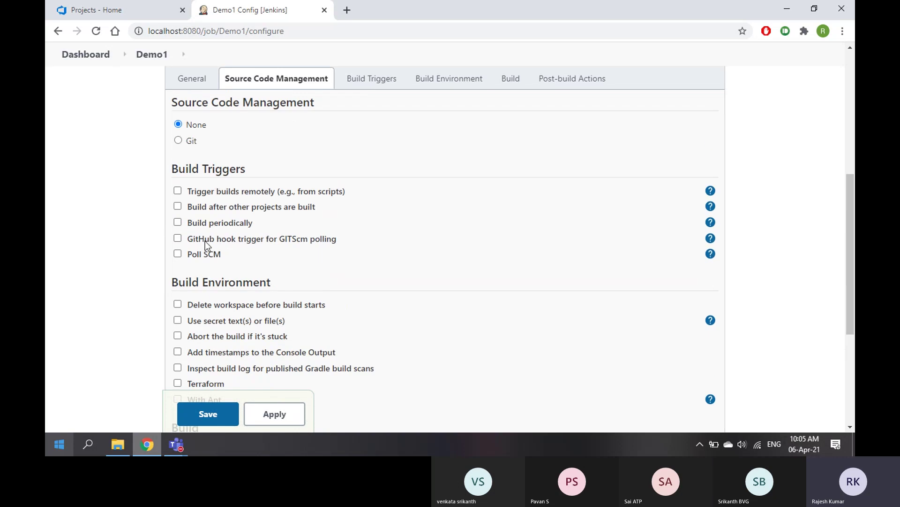
{"action": "left_click_drag", "start_coordinate": [170, 169], "coordinate": [265, 168]}
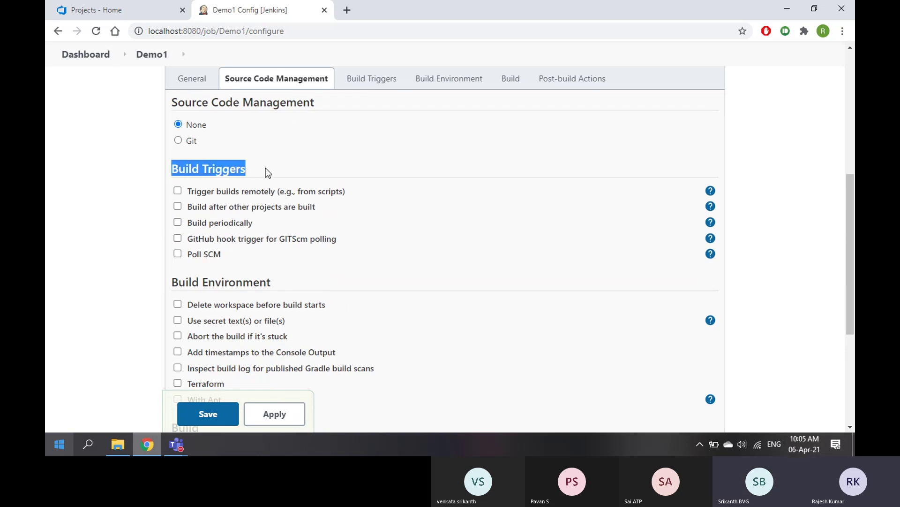
{"action": "left_click", "coordinate": [246, 166]}
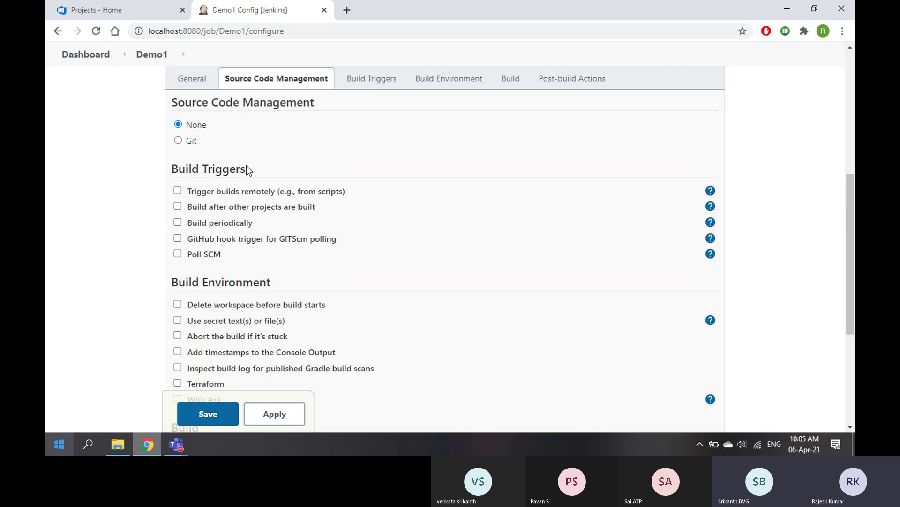
{"action": "scroll", "coordinate": [230, 167], "scroll_direction": "down", "scroll_amount": 2}
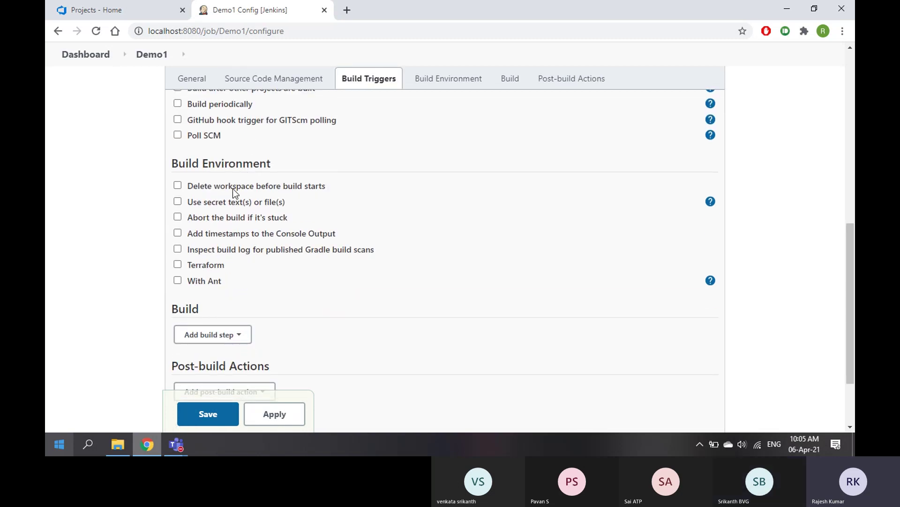
{"action": "scroll", "coordinate": [226, 238], "scroll_direction": "down", "scroll_amount": 2}
{"action": "left_click", "coordinate": [225, 242]}
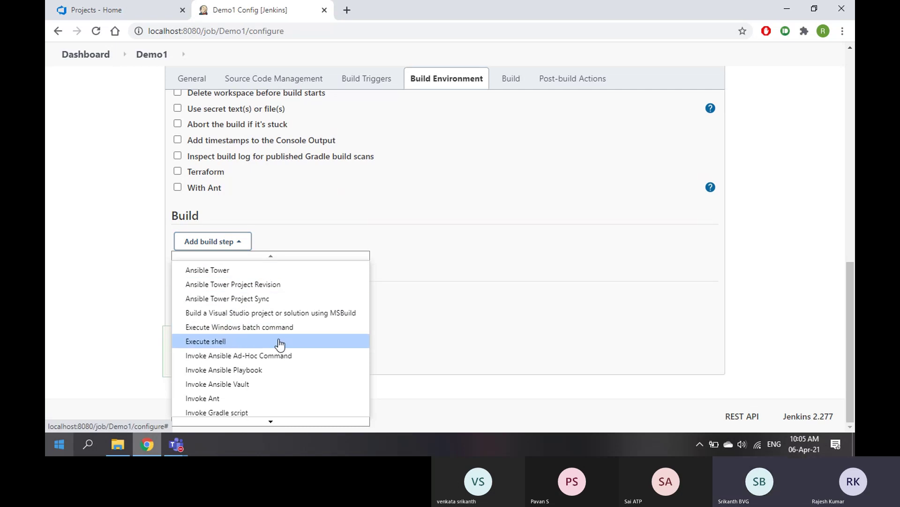
Add an Execute shell build step whose first command is echo "Hello World!"
{"action": "key", "text": "Escape"}
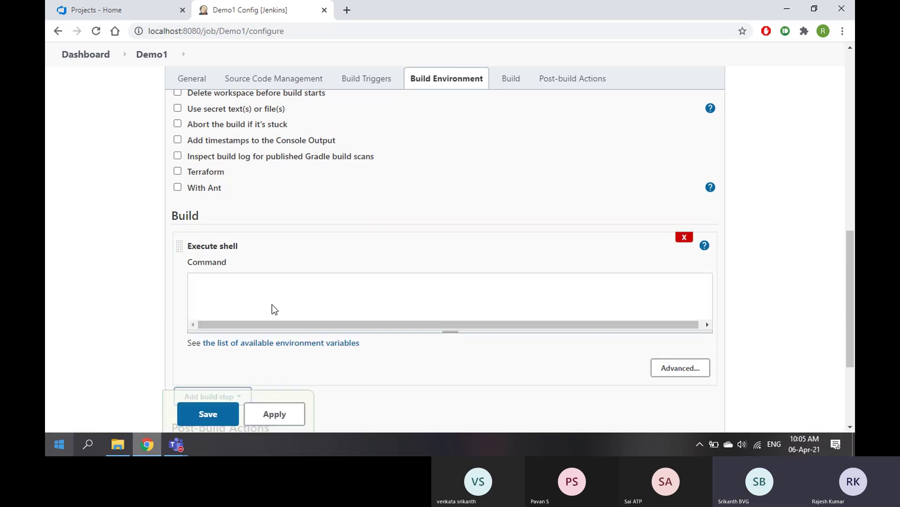
{"action": "left_click", "coordinate": [232, 288]}
{"action": "type", "text": "echo \"\""}
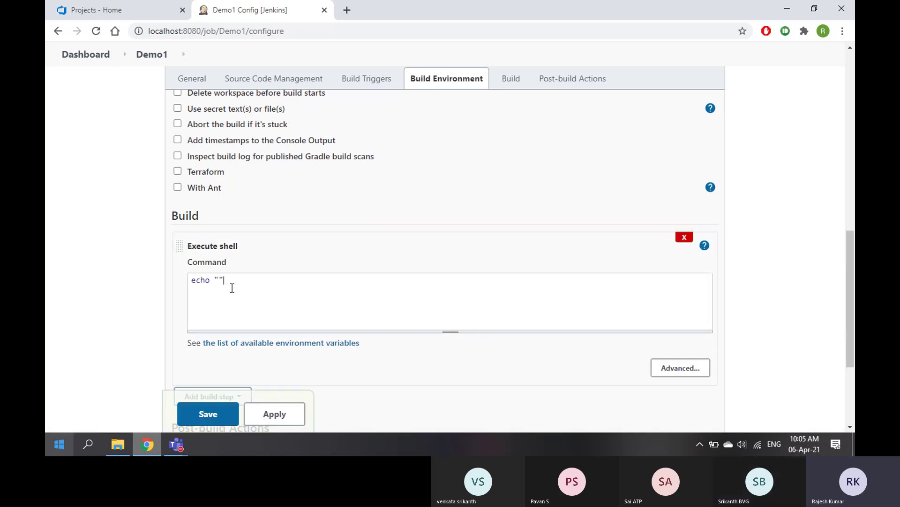
{"action": "key", "text": "Left"}
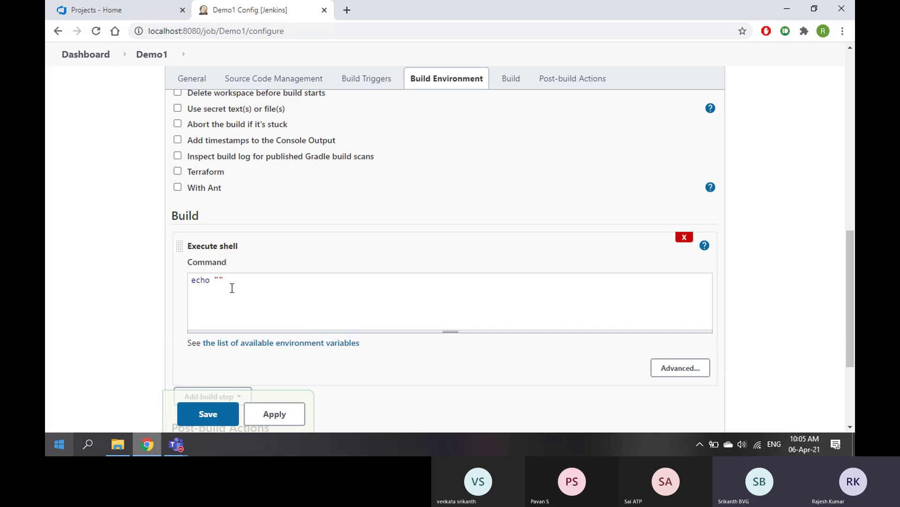
{"action": "type", "text": "Hewl"}
{"action": "key", "text": "BackSpace"}
{"action": "key", "text": "BackSpace"}
{"action": "type", "text": "llow"}
{"action": "key", "text": "BackSpace"}
{"action": "type", "text": "World!"}
Add a second line: echo "This was run in Jenkins"
{"action": "key", "text": "End"}
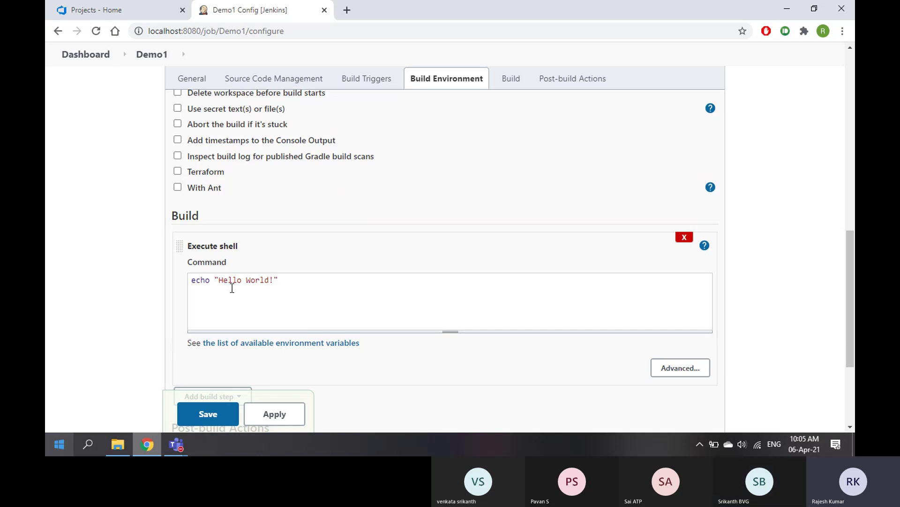
{"action": "type", "text": "echo "}
{"action": "type", "text": "\"THis is a"}
{"action": "key", "text": "BackSpace"}
{"action": "key", "text": "BackSpace"}
{"action": "key", "text": "BackSpace"}
{"action": "key", "text": "BackSpace"}
{"action": "key", "text": "BackSpace"}
{"action": "key", "text": "BackSpace"}
{"action": "key", "text": "BackSpace"}
{"action": "key", "text": "BackSpace"}
{"action": "key", "text": "BackSpace"}
{"action": "key", "text": "BackSpace"}
{"action": "type", "text": "This wa"}
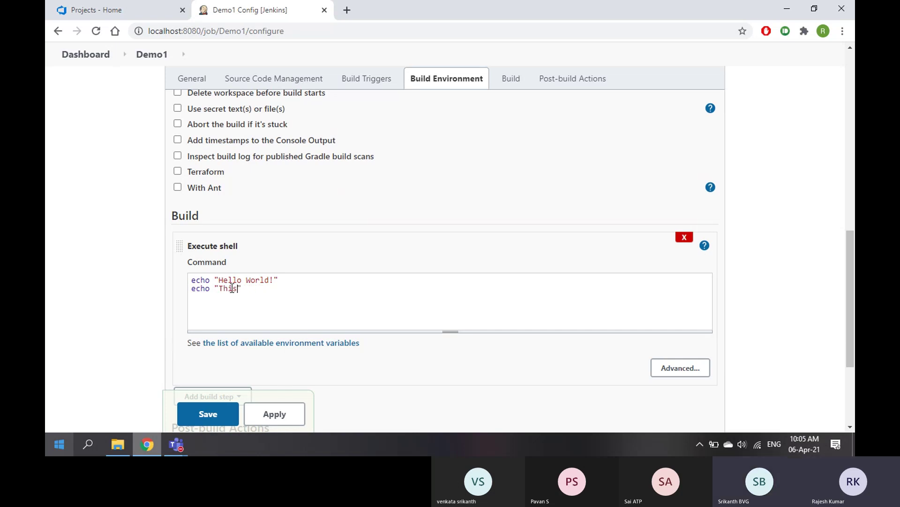
{"action": "type", "text": "s run in Jenins"}
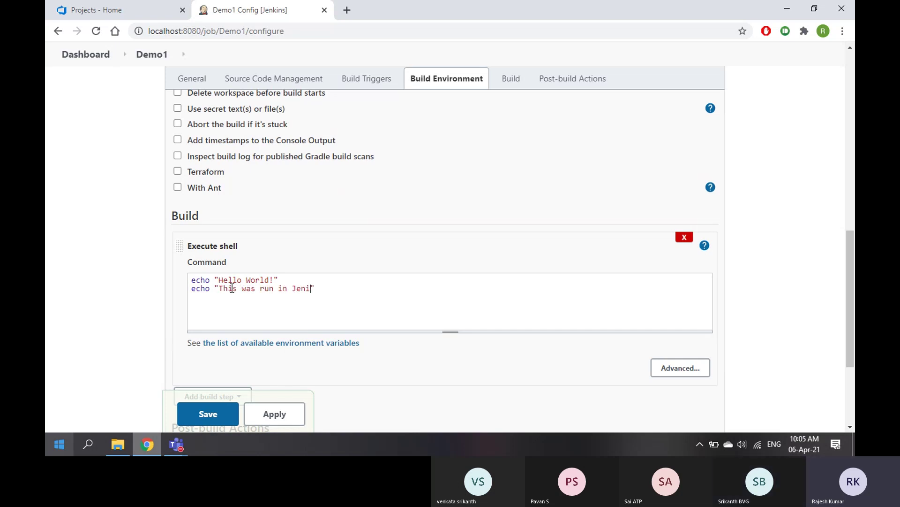
{"action": "key", "text": "BackSpace"}
{"action": "key", "text": "BackSpace"}
{"action": "key", "text": "BackSpace"}
{"action": "key", "text": "BackSpace"}
{"action": "type", "text": "nkins"}
Save the Demo1 job configuration
{"action": "scroll", "coordinate": [360, 331], "scroll_direction": "down", "scroll_amount": 1}
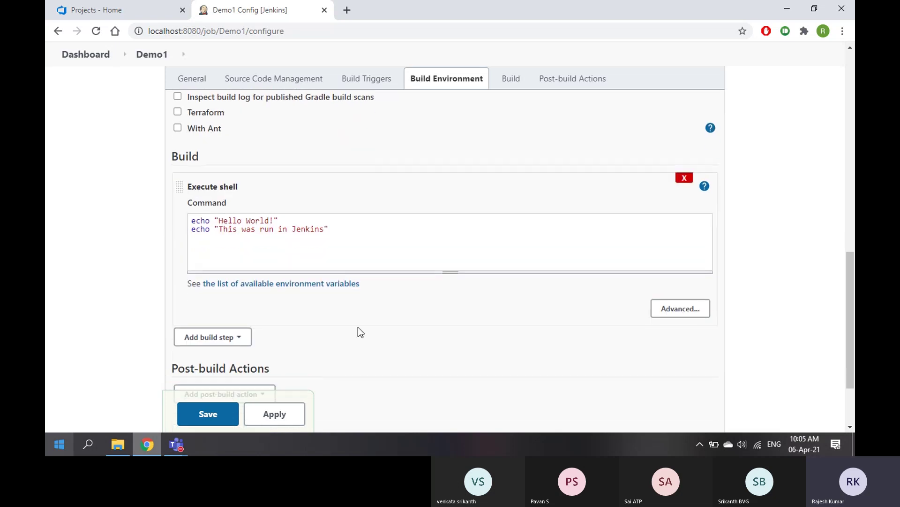
{"action": "scroll", "coordinate": [344, 267], "scroll_direction": "down", "scroll_amount": 2}
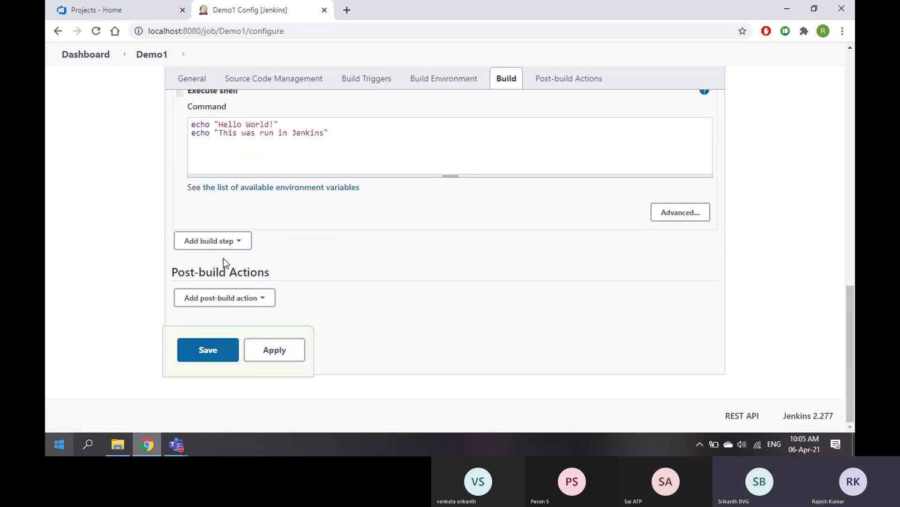
{"action": "left_click", "coordinate": [206, 352]}
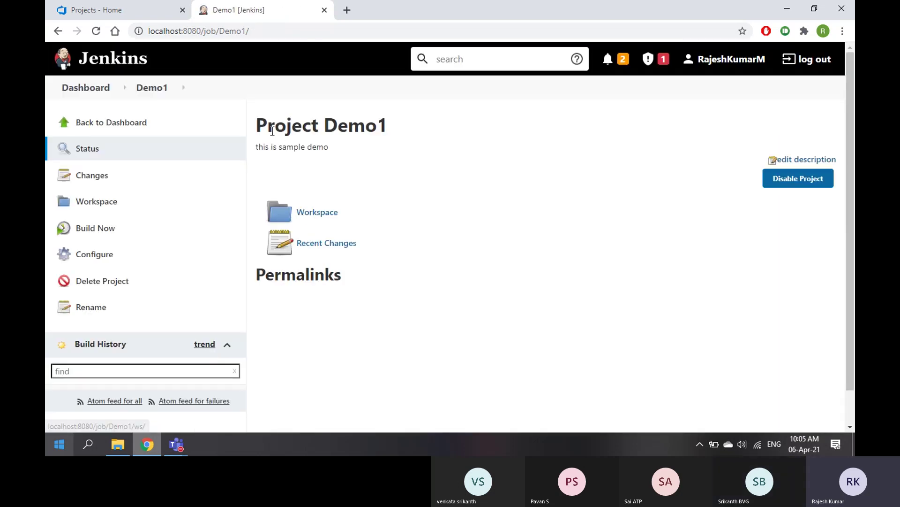
Run Build Now on Demo1 and wait until build #1 shows as failed in Build History
{"action": "left_click_drag", "start_coordinate": [327, 126], "coordinate": [392, 128]}
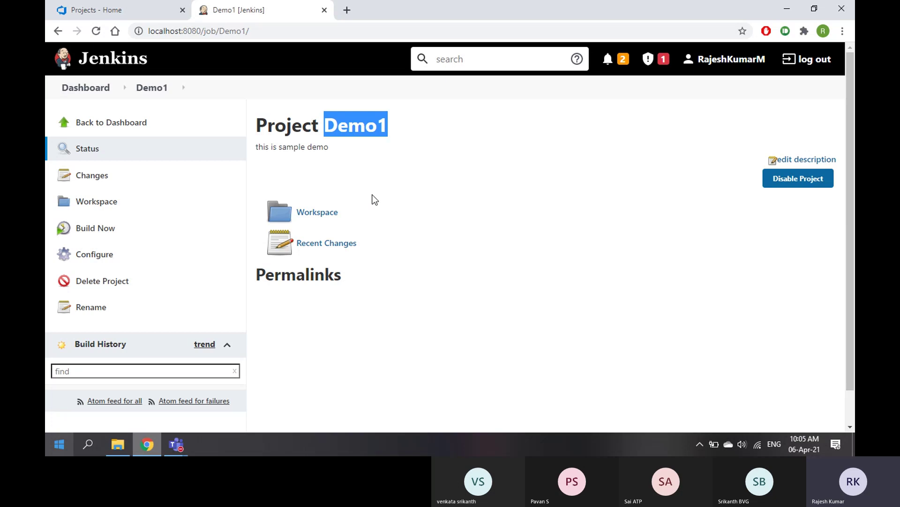
{"action": "scroll", "coordinate": [372, 198], "scroll_direction": "down", "scroll_amount": 1}
{"action": "left_click_drag", "start_coordinate": [75, 307], "coordinate": [127, 307]}
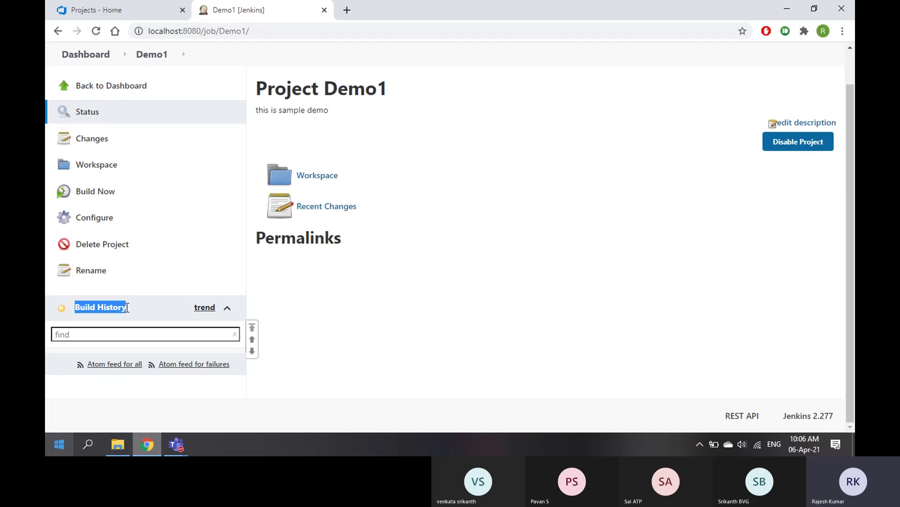
{"action": "left_click", "coordinate": [109, 327]}
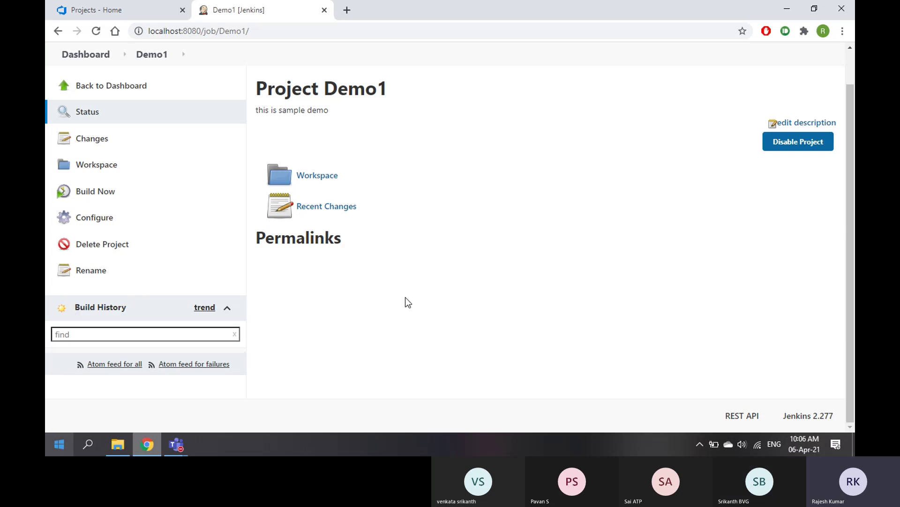
{"action": "left_click", "coordinate": [96, 197]}
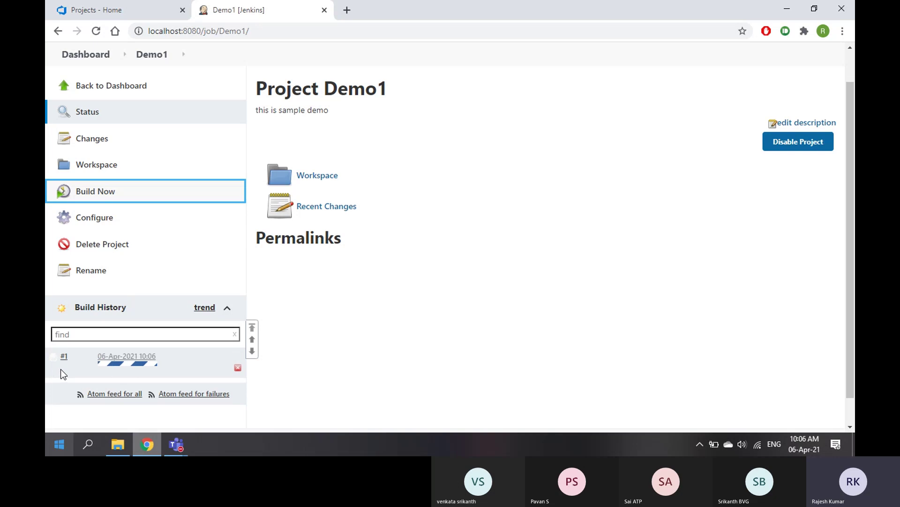
{"action": "mouse_move", "coordinate": [112, 368]}
Read build #1's console output showing the "sh" program failure, then return to the Demo1 page
{"action": "left_click", "coordinate": [65, 357]}
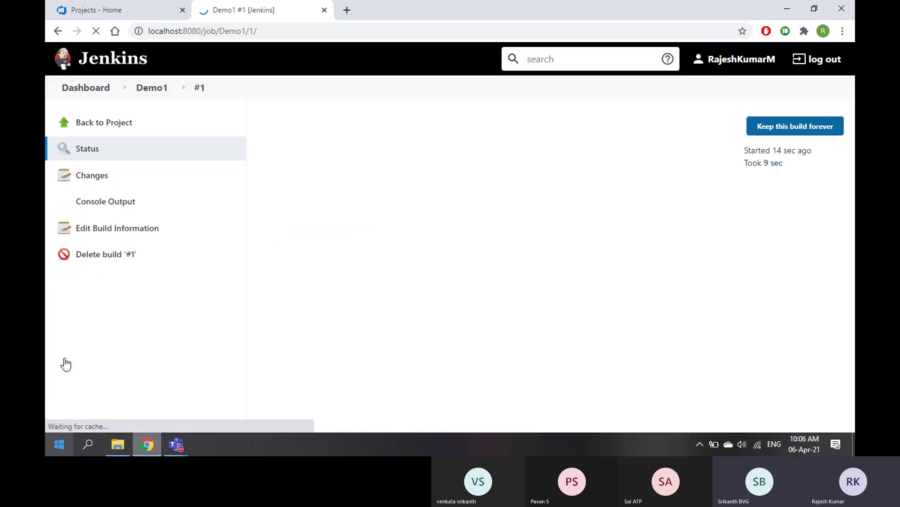
{"action": "left_click", "coordinate": [157, 89]}
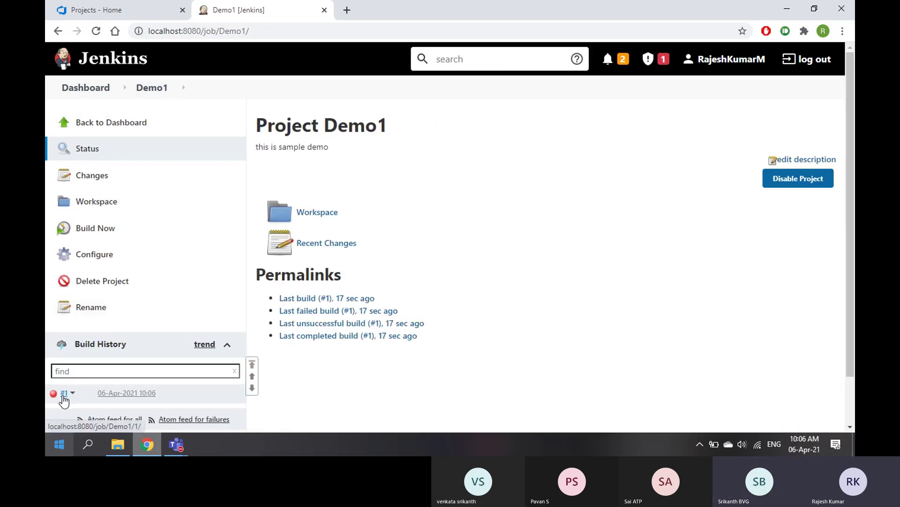
{"action": "left_click", "coordinate": [65, 396]}
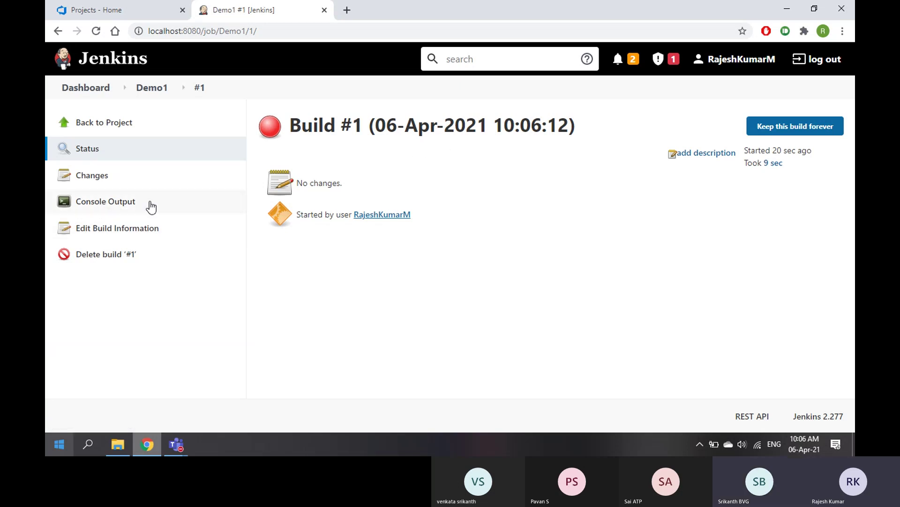
{"action": "left_click", "coordinate": [113, 206]}
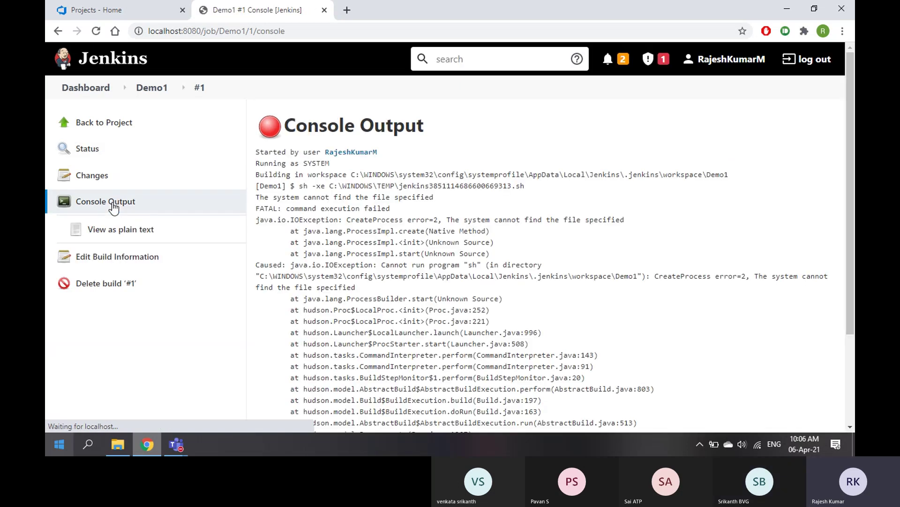
{"action": "scroll", "coordinate": [406, 221], "scroll_direction": "down", "scroll_amount": 3}
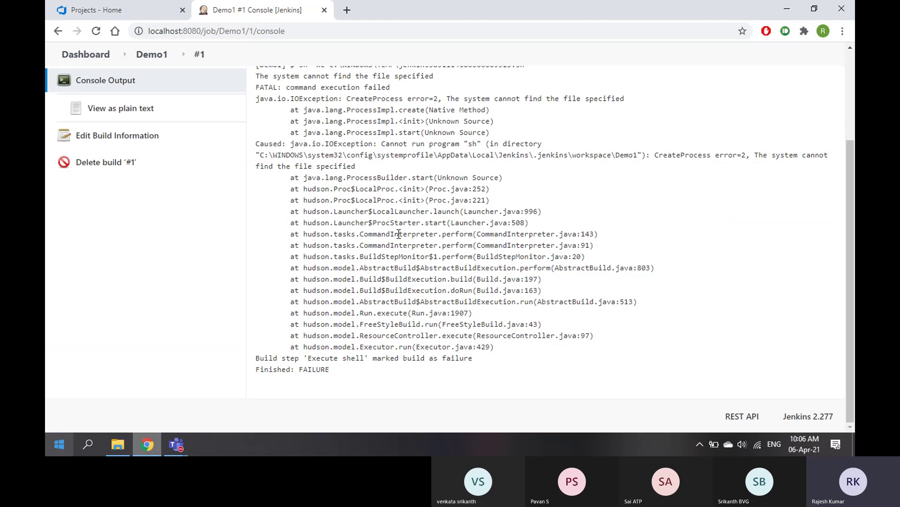
{"action": "scroll", "coordinate": [408, 236], "scroll_direction": "up", "scroll_amount": 3}
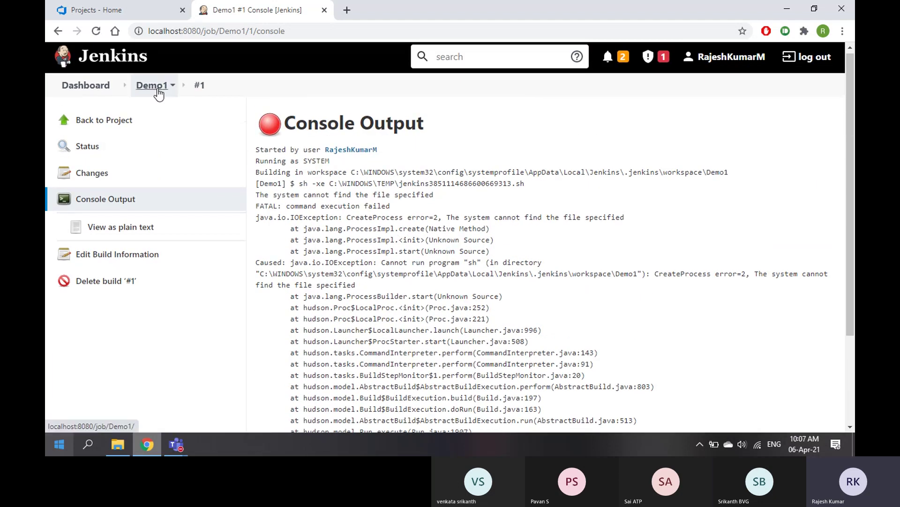
{"action": "left_click", "coordinate": [158, 92]}
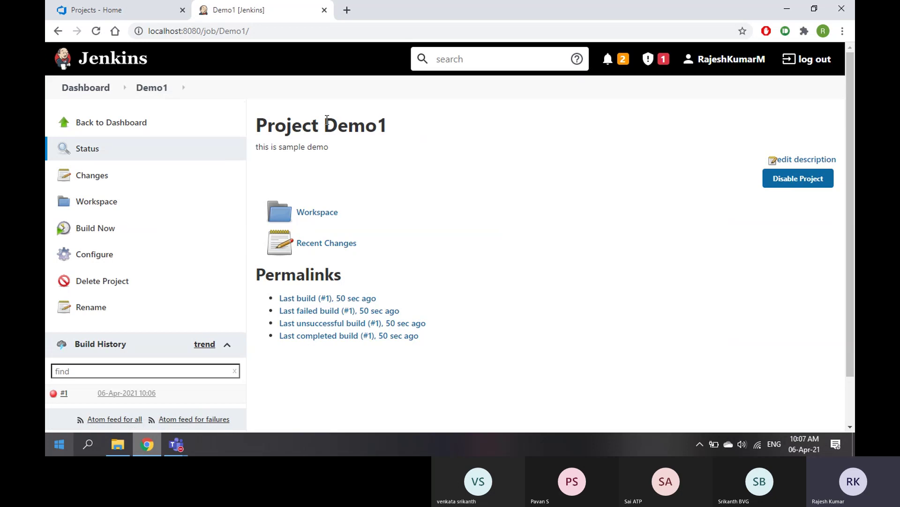
{"action": "left_click_drag", "start_coordinate": [324, 125], "coordinate": [396, 125]}
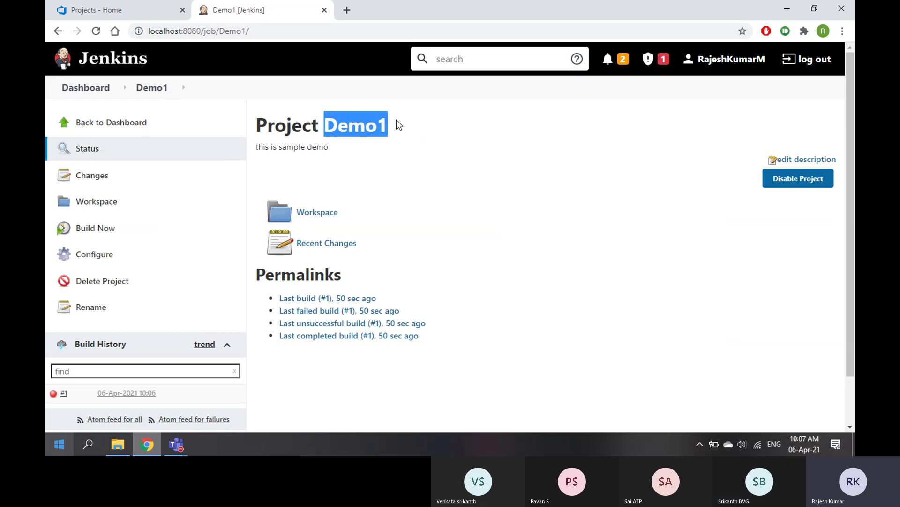
In Demo1's configuration, delete the Execute shell step and add an Execute Windows batch command step
{"action": "left_click", "coordinate": [100, 262]}
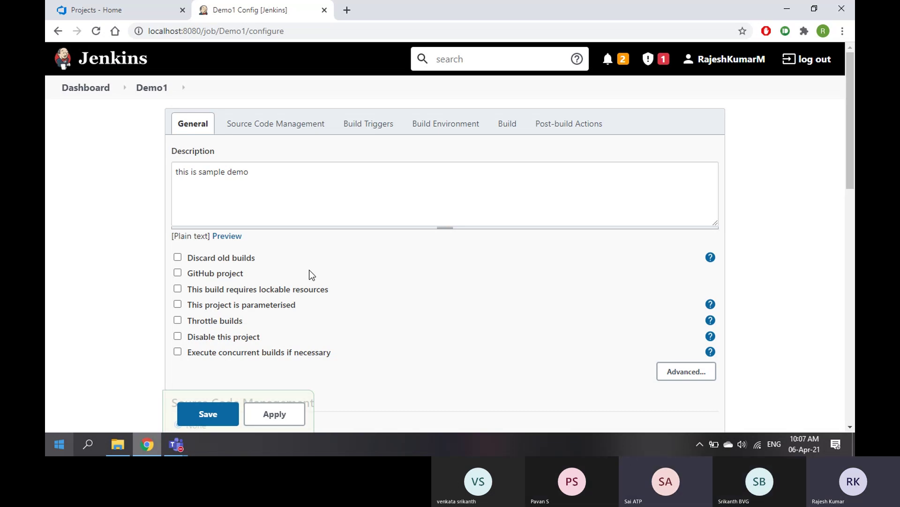
{"action": "scroll", "coordinate": [364, 262], "scroll_direction": "down", "scroll_amount": 10}
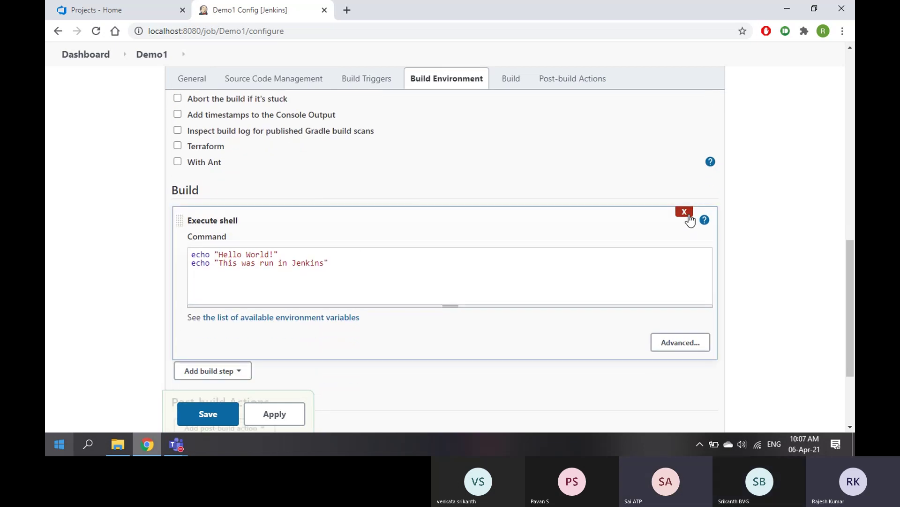
{"action": "left_click", "coordinate": [684, 214]}
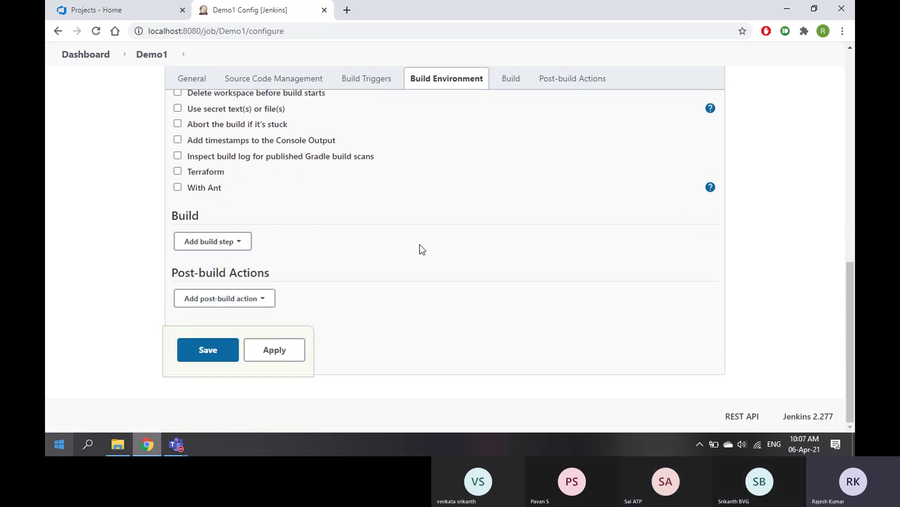
{"action": "left_click", "coordinate": [225, 243]}
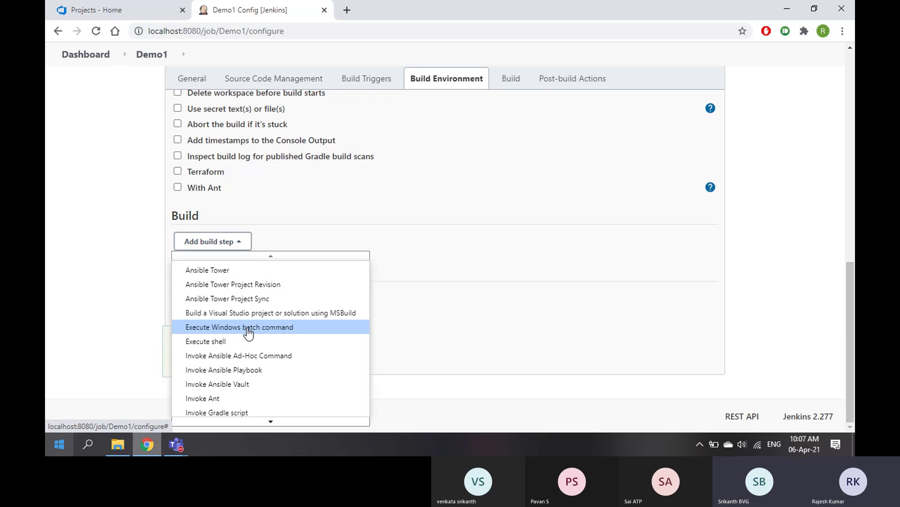
{"action": "left_click", "coordinate": [255, 327]}
Enter the command echo "This was run from Jenkins at %Time%" and apply
{"action": "left_click", "coordinate": [252, 290]}
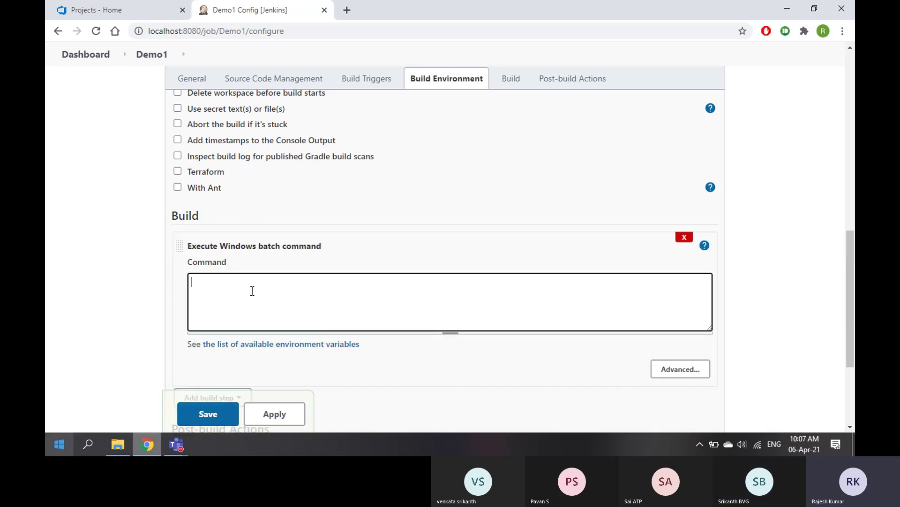
{"action": "type", "text": "echo \"This was run from Jen"}
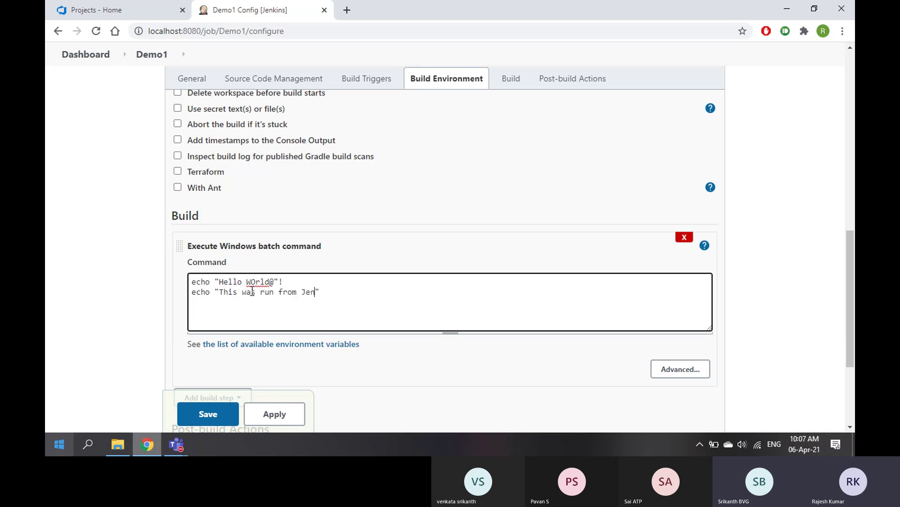
{"action": "type", "text": "at "}
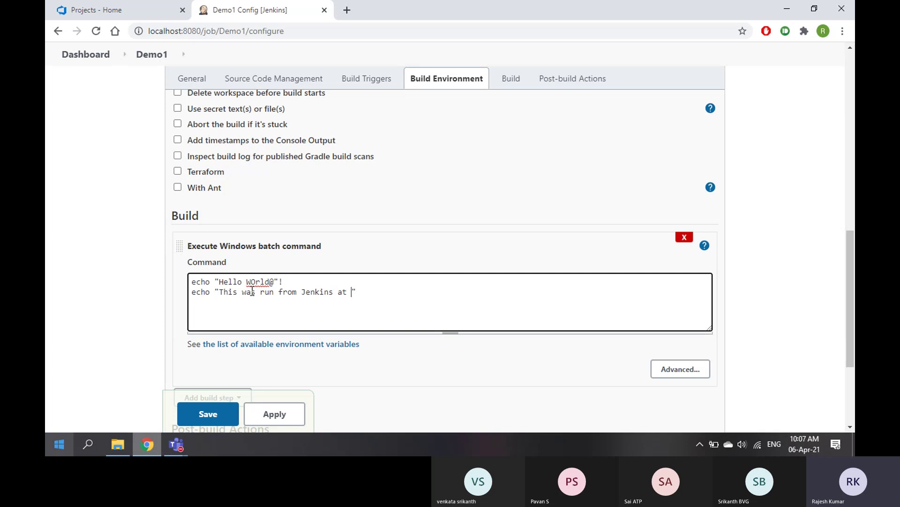
{"action": "type", "text": "@@"}
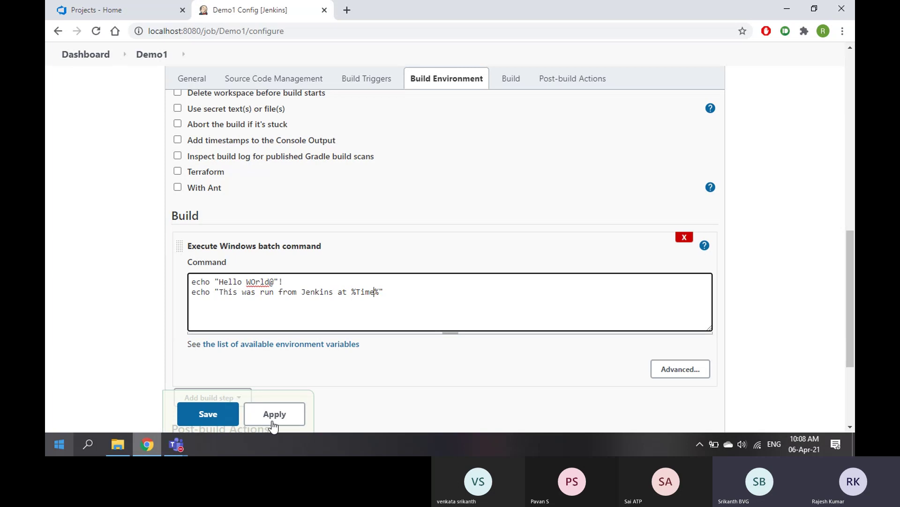
{"action": "left_click", "coordinate": [274, 421]}
Save the Demo1 configuration and start build #2
{"action": "left_click", "coordinate": [223, 418]}
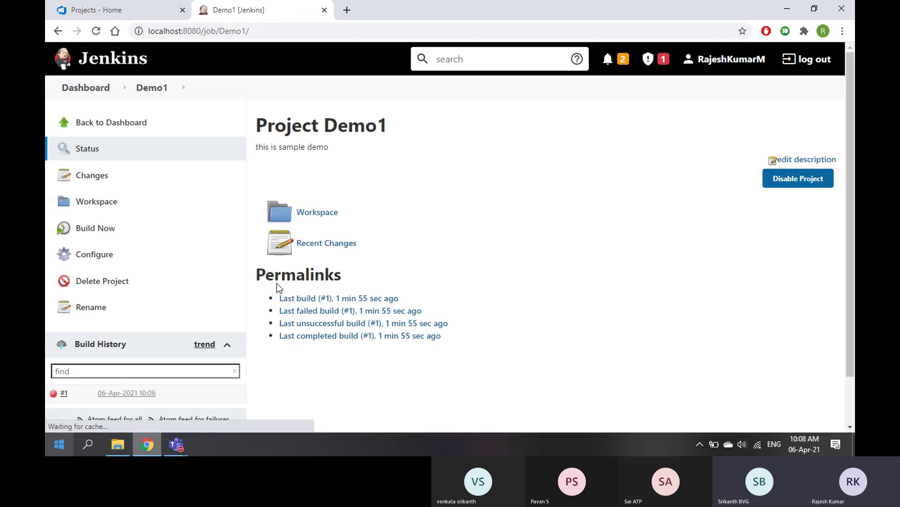
{"action": "scroll", "coordinate": [90, 373], "scroll_direction": "down", "scroll_amount": 2}
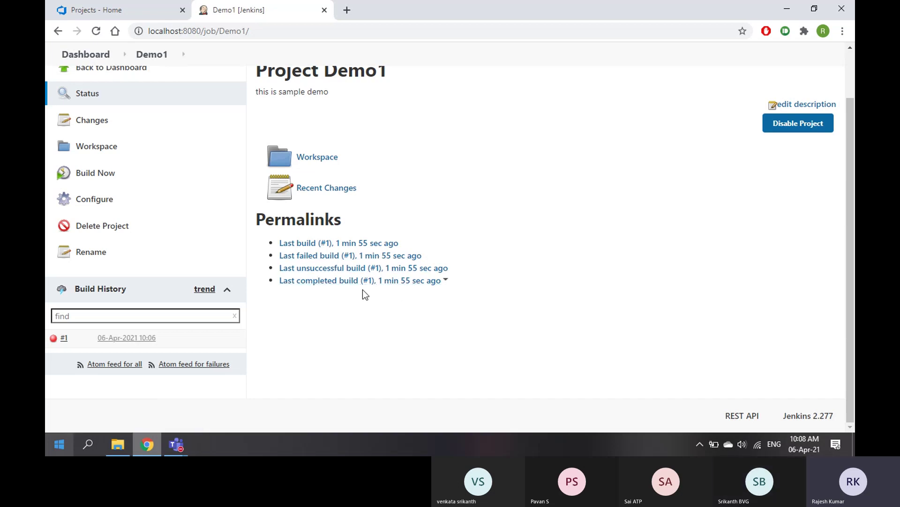
{"action": "left_click", "coordinate": [93, 177]}
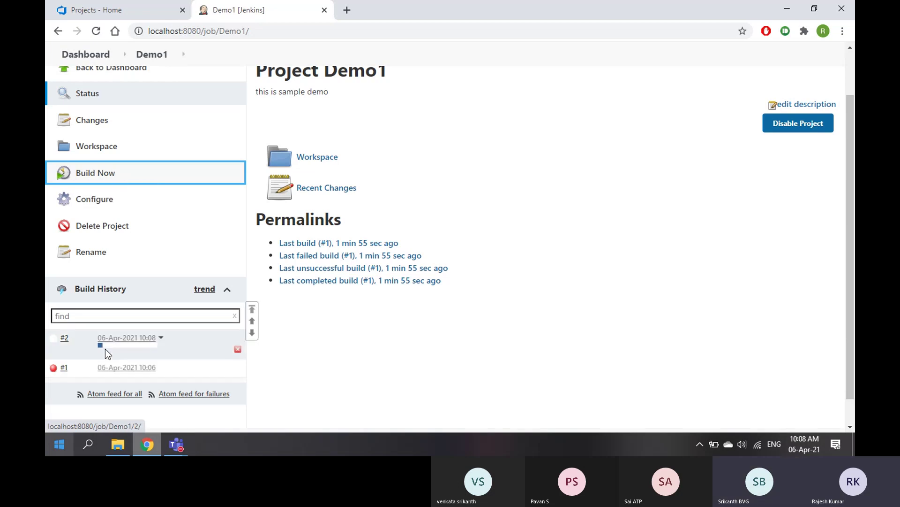
Open build #2's console output, showing "This was run from Jenkins at 10:08:24.26" and Finished: SUCCESS
{"action": "mouse_move", "coordinate": [110, 352]}
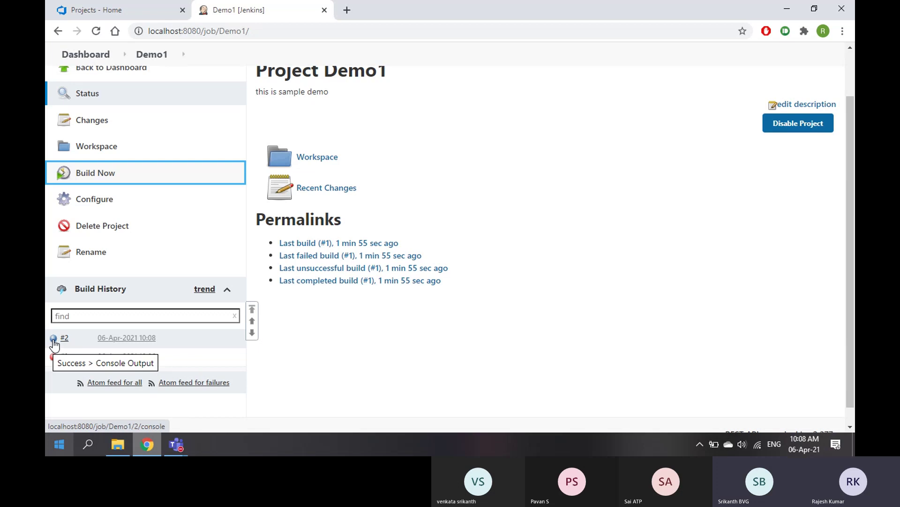
{"action": "mouse_move", "coordinate": [74, 344]}
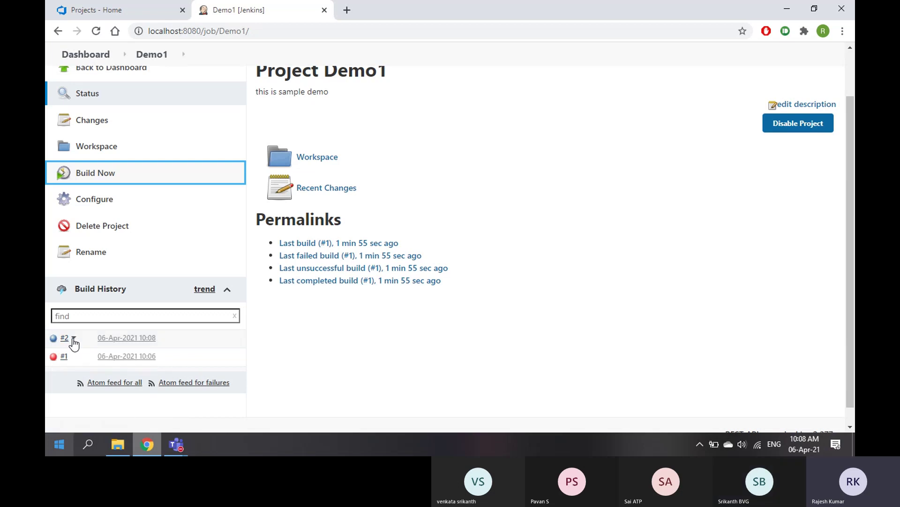
{"action": "left_click", "coordinate": [74, 340]}
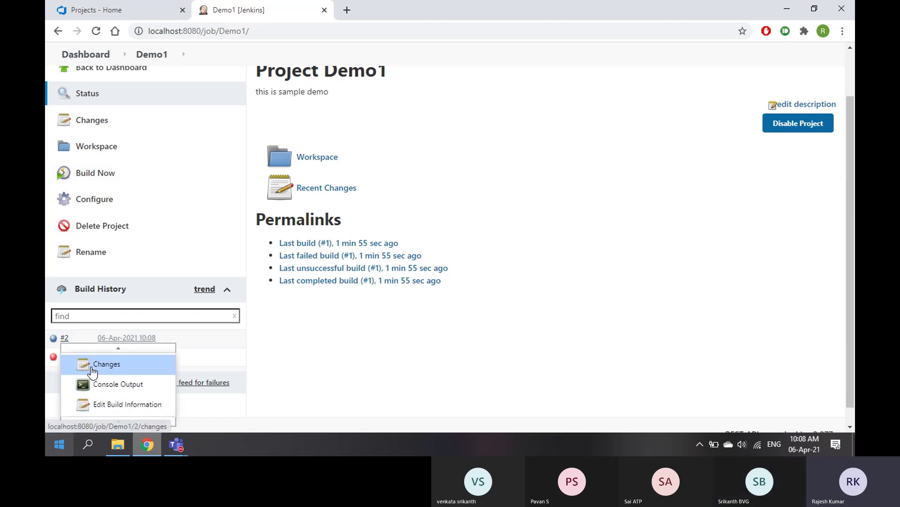
{"action": "left_click", "coordinate": [65, 339]}
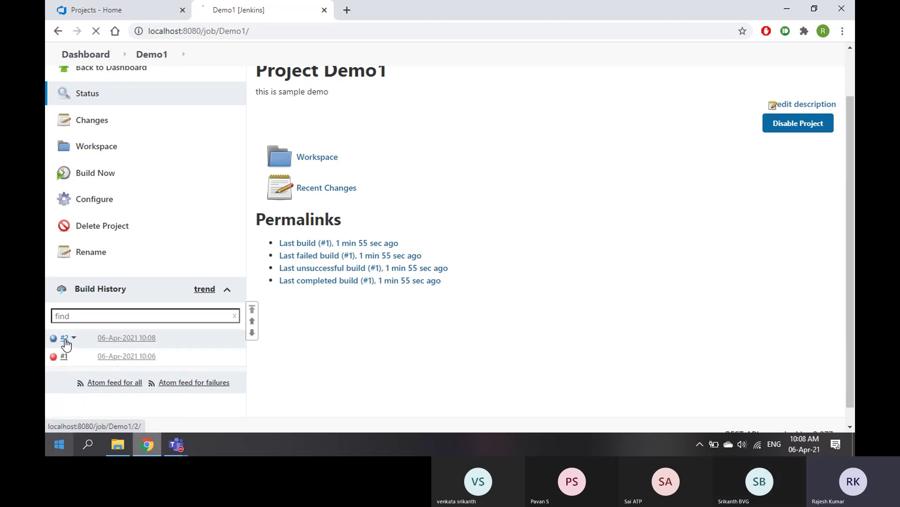
{"action": "left_click", "coordinate": [152, 92]}
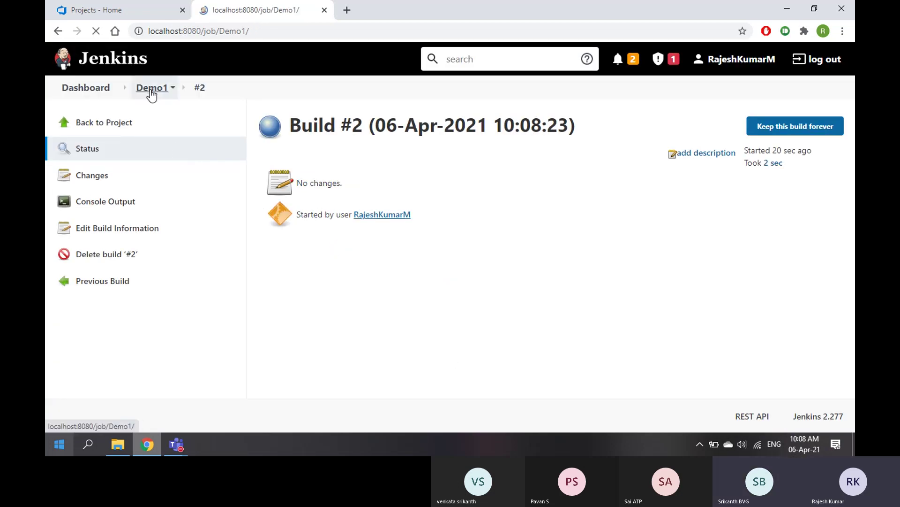
{"action": "left_click", "coordinate": [74, 394]}
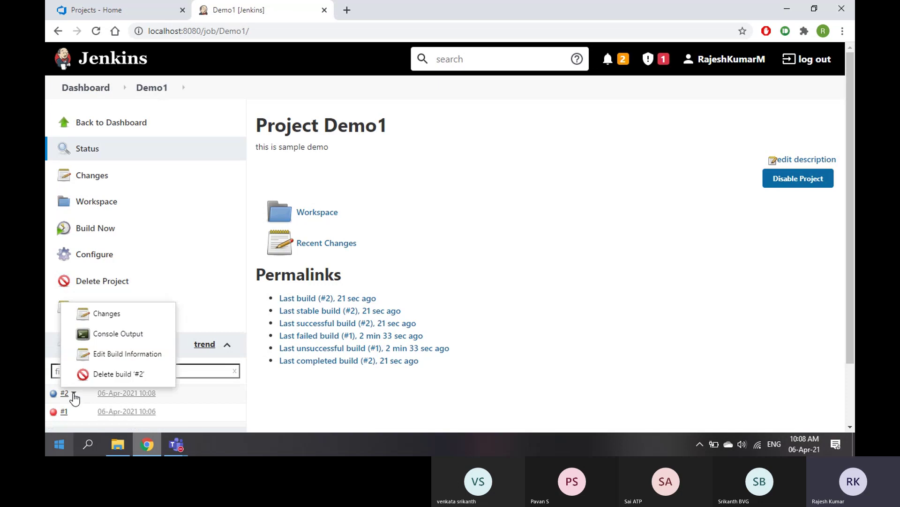
{"action": "left_click", "coordinate": [106, 336]}
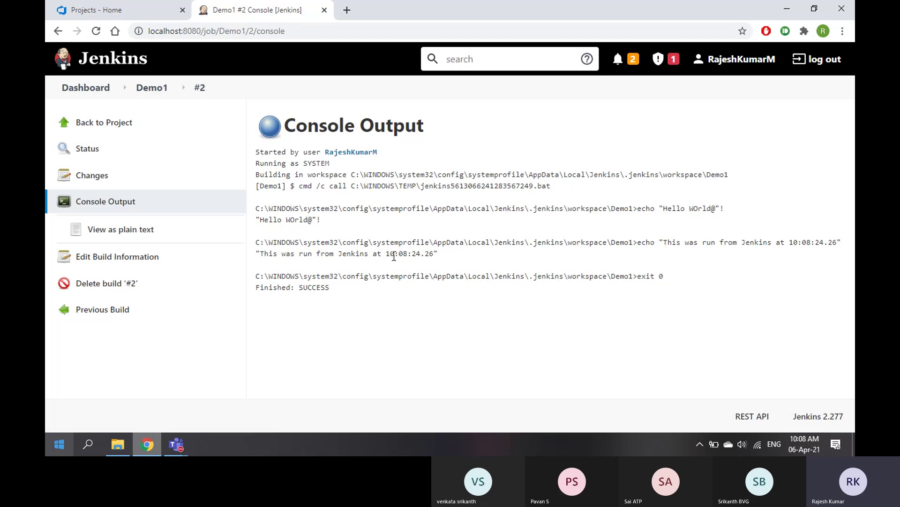
{"action": "left_click_drag", "start_coordinate": [261, 220], "coordinate": [333, 225]}
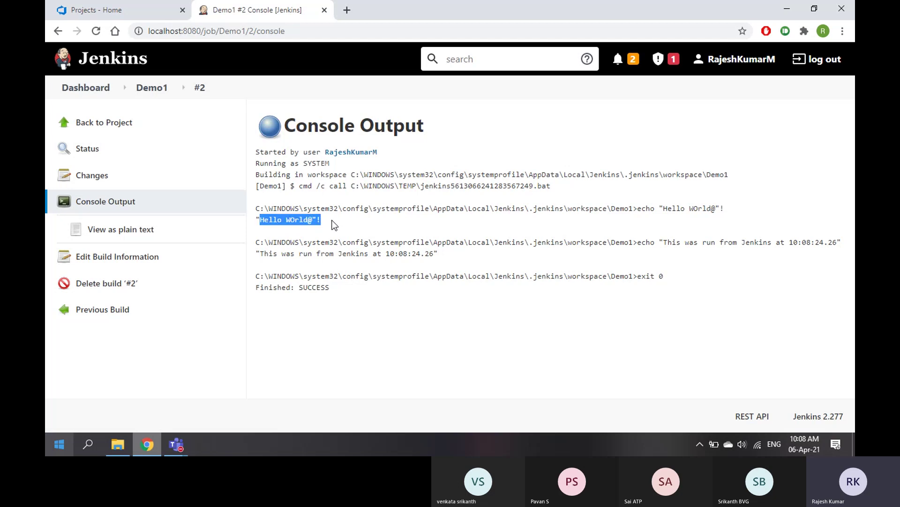
{"action": "left_click_drag", "start_coordinate": [261, 254], "coordinate": [434, 254]}
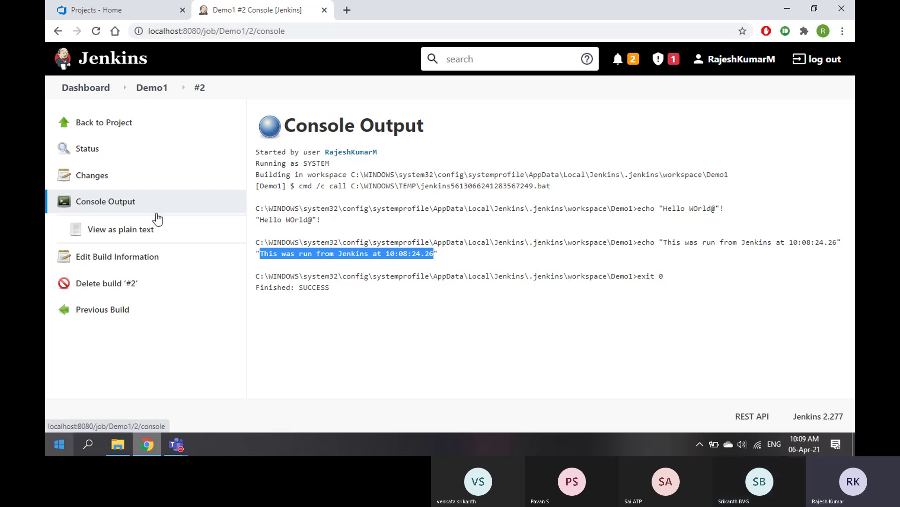
{"action": "left_click", "coordinate": [156, 96]}
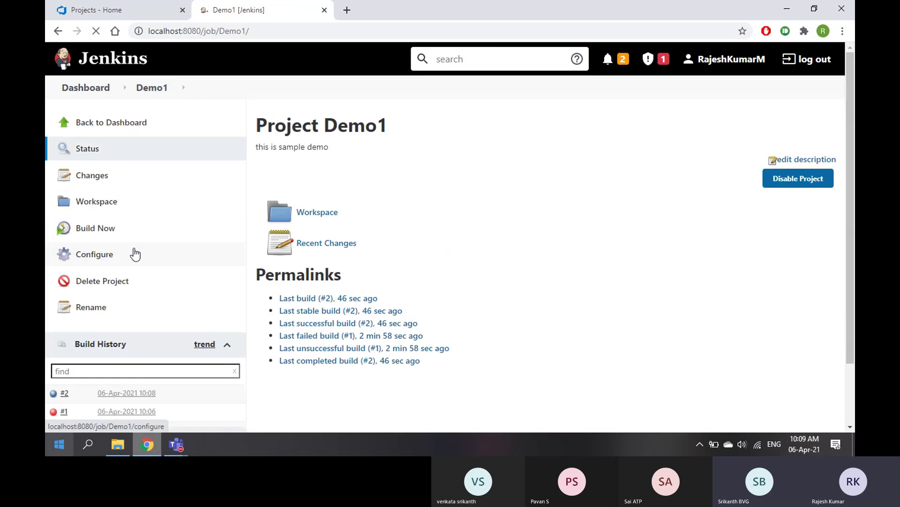
{"action": "scroll", "coordinate": [108, 291], "scroll_direction": "down", "scroll_amount": 2}
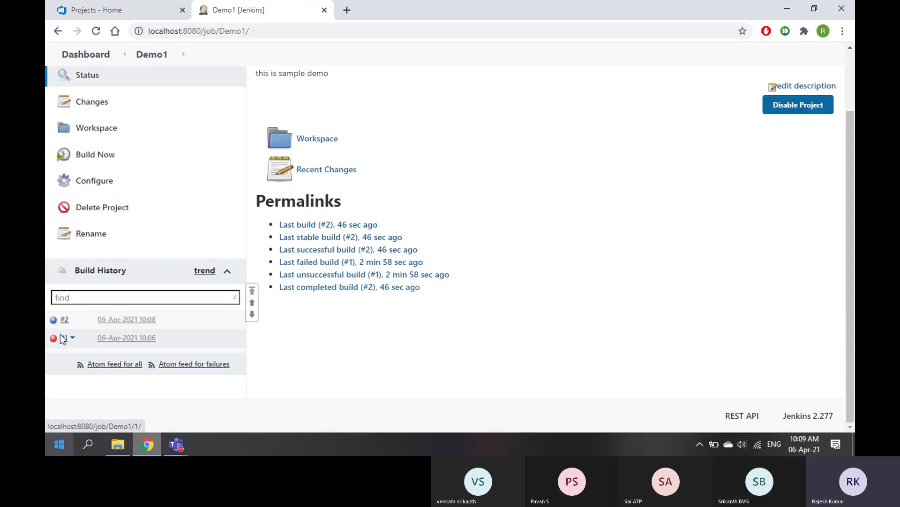
{"action": "left_click", "coordinate": [73, 337]}
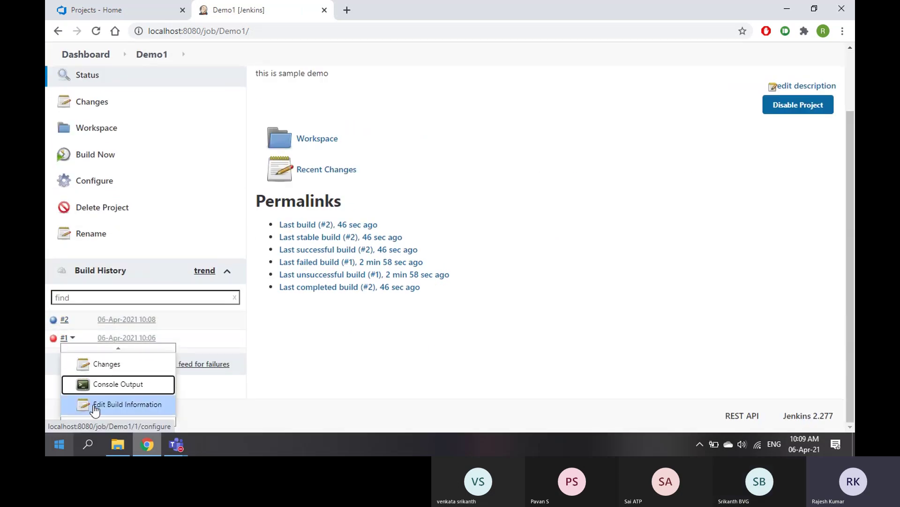
{"action": "mouse_move", "coordinate": [118, 422]}
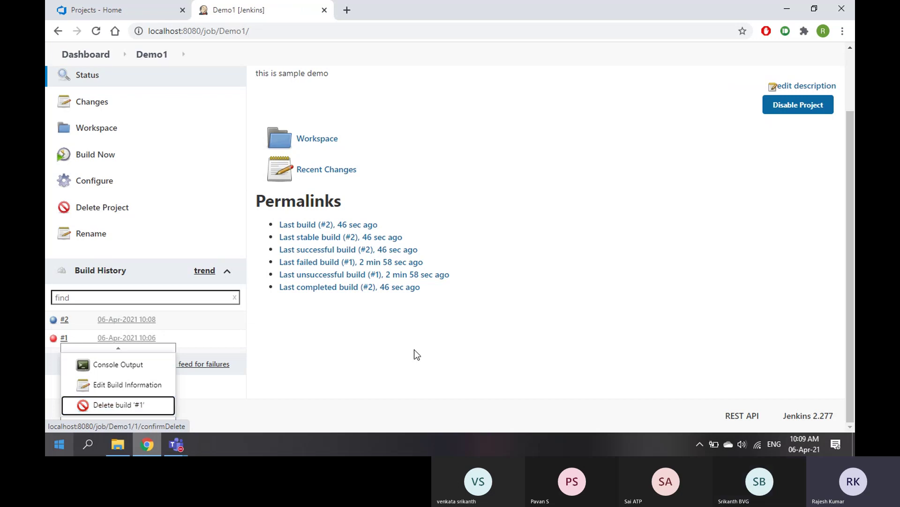
{"action": "scroll", "coordinate": [414, 349], "scroll_direction": "up", "scroll_amount": 2}
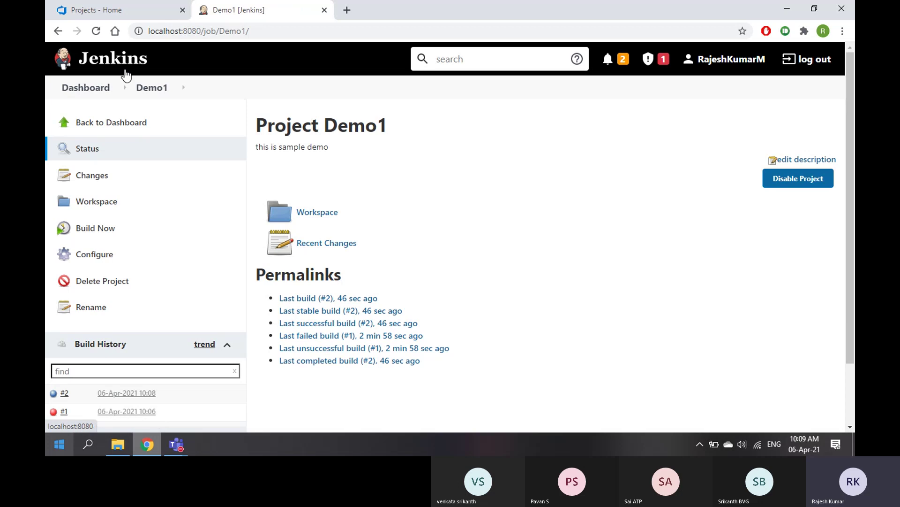
View Project_Demo's empty Pipelines page in Azure DevOps, then go back to Jenkins' Demo1 page
{"action": "left_click", "coordinate": [119, 14]}
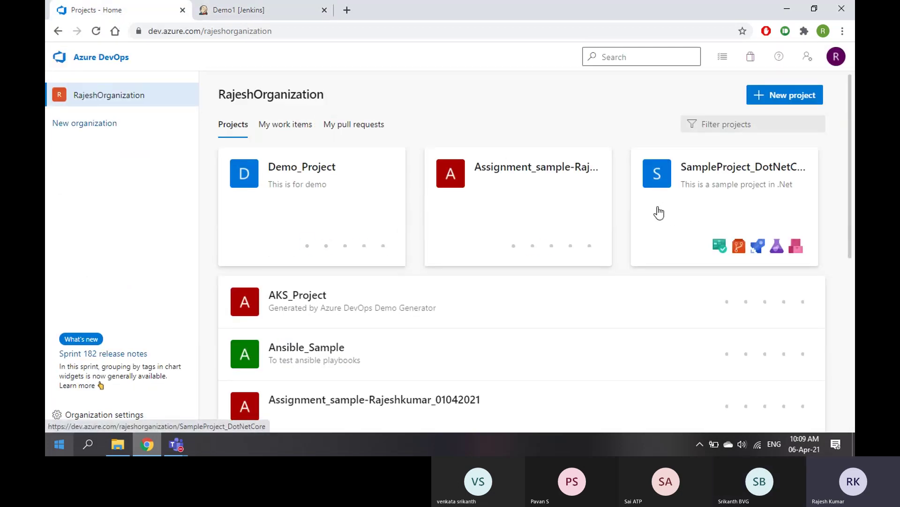
{"action": "left_click", "coordinate": [659, 213]}
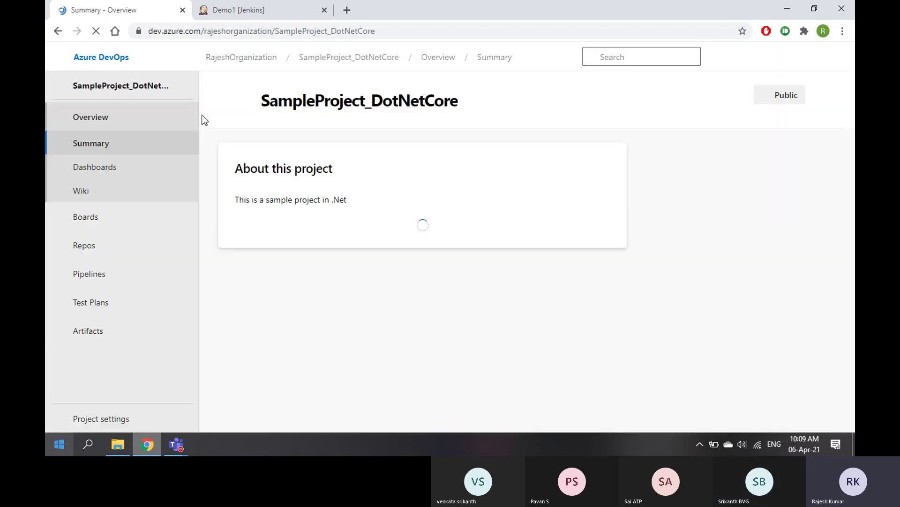
{"action": "left_click", "coordinate": [253, 60]}
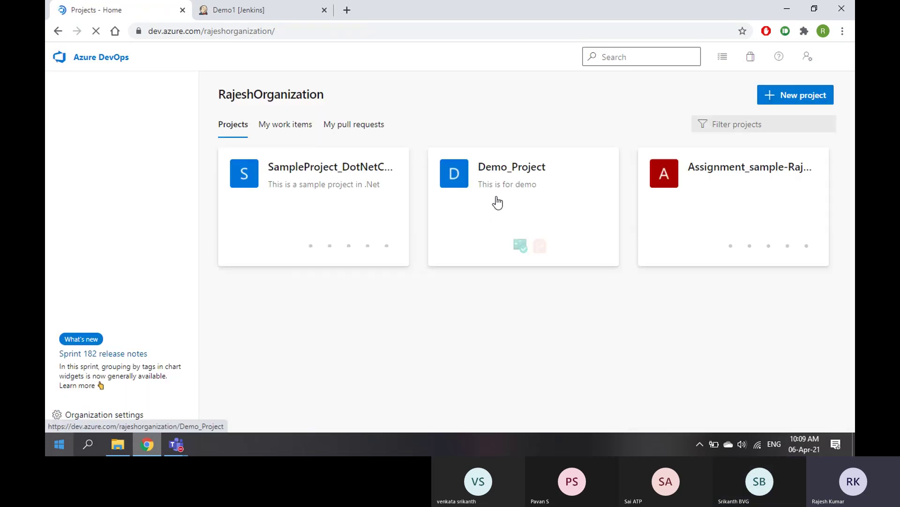
{"action": "scroll", "coordinate": [416, 229], "scroll_direction": "down", "scroll_amount": 3}
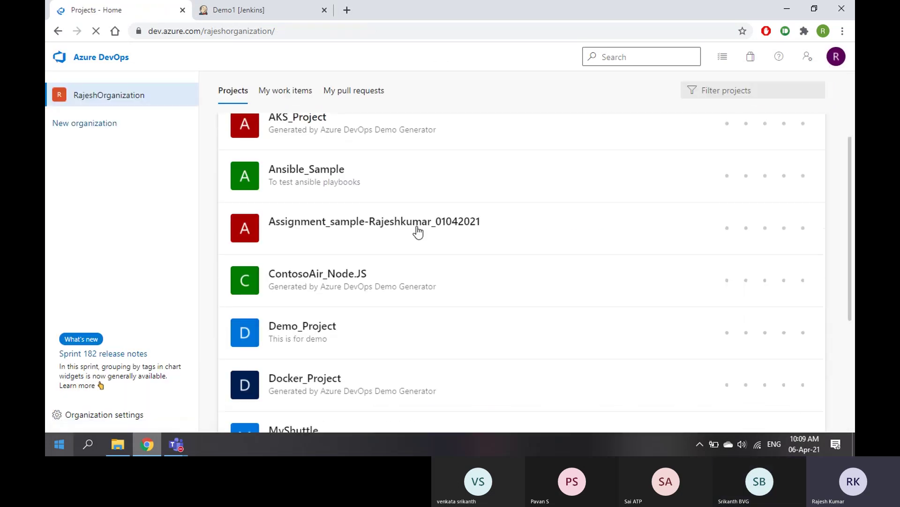
{"action": "scroll", "coordinate": [359, 378], "scroll_direction": "down", "scroll_amount": 5}
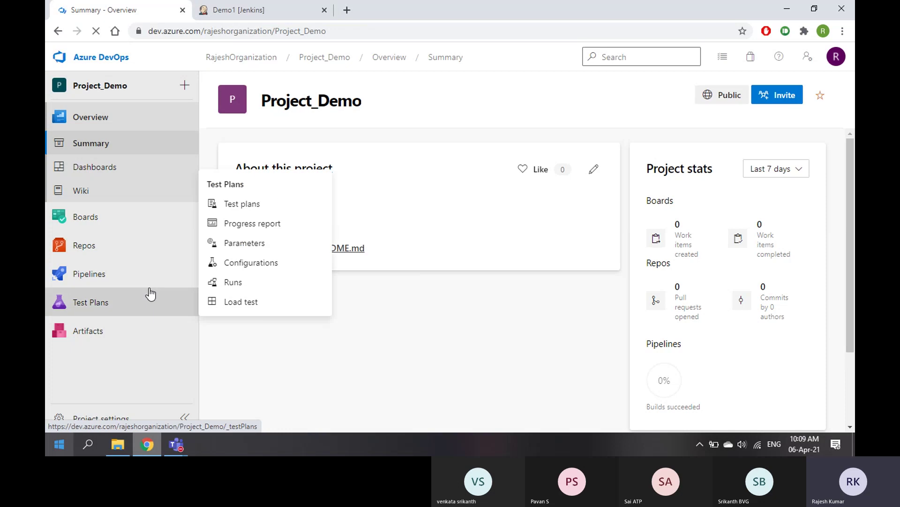
{"action": "mouse_move", "coordinate": [134, 276]}
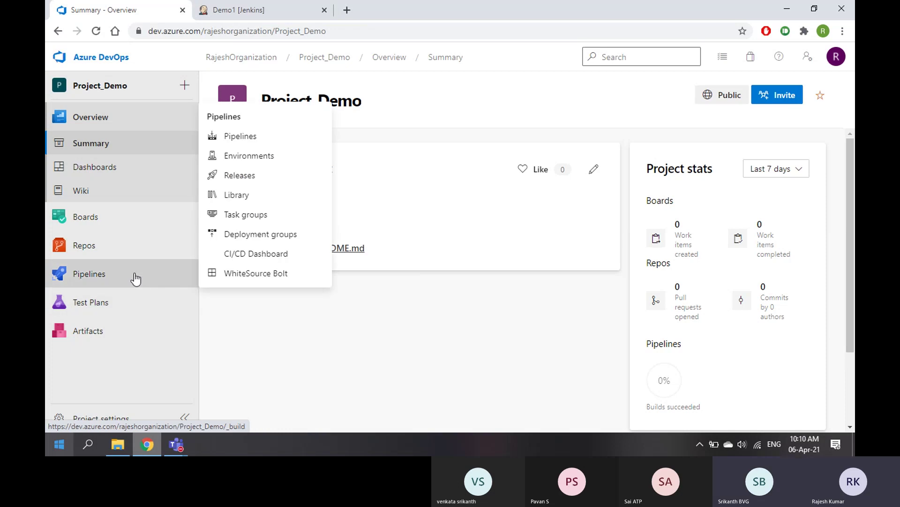
{"action": "left_click", "coordinate": [105, 274]}
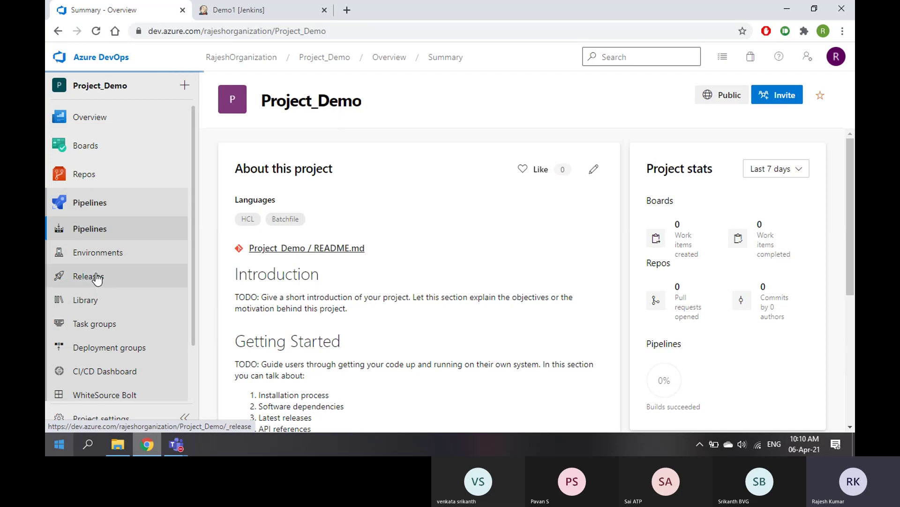
{"action": "left_click", "coordinate": [275, 9]}
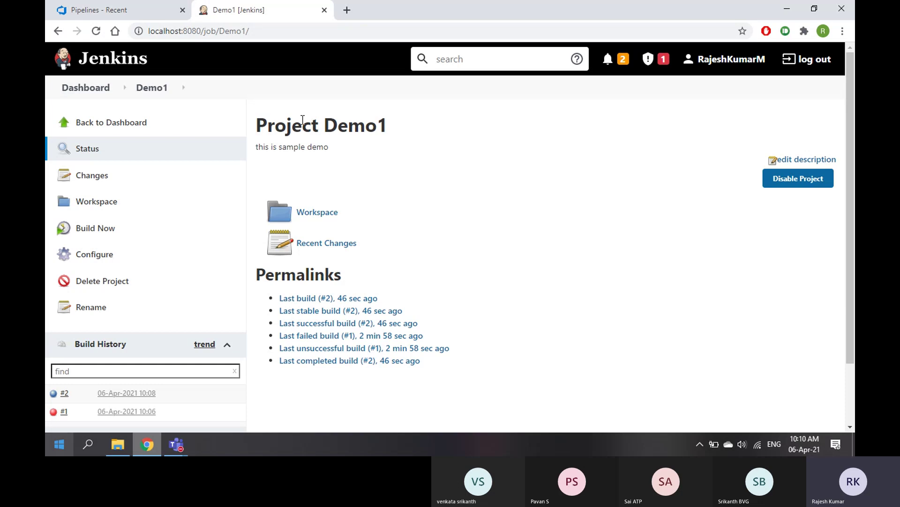
In a new tab, open the jenkinsample repository from the GitHub profile
{"action": "left_click", "coordinate": [347, 11]}
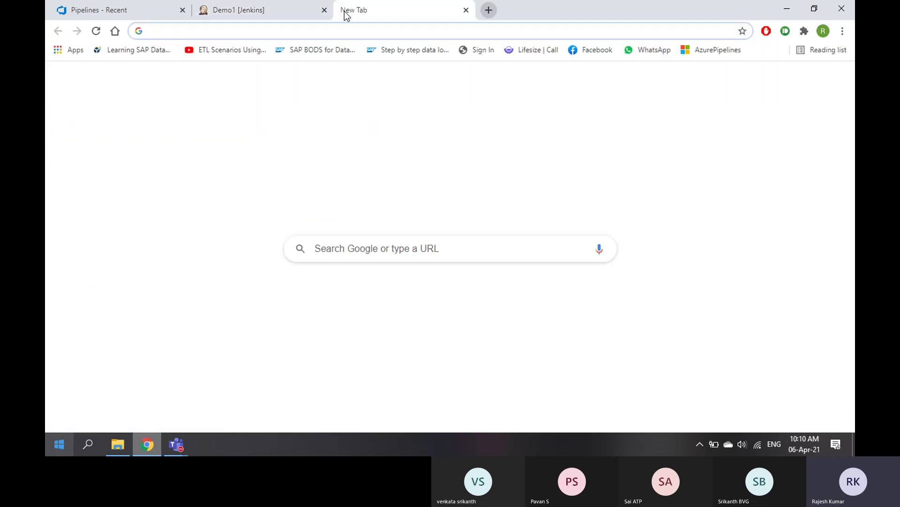
{"action": "type", "text": "gith"}
{"action": "key", "text": "Return"}
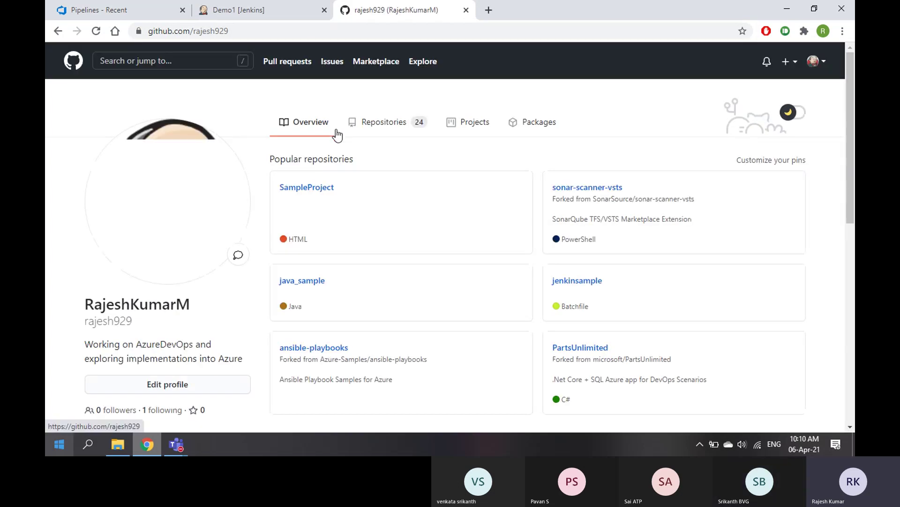
{"action": "left_click", "coordinate": [590, 281]}
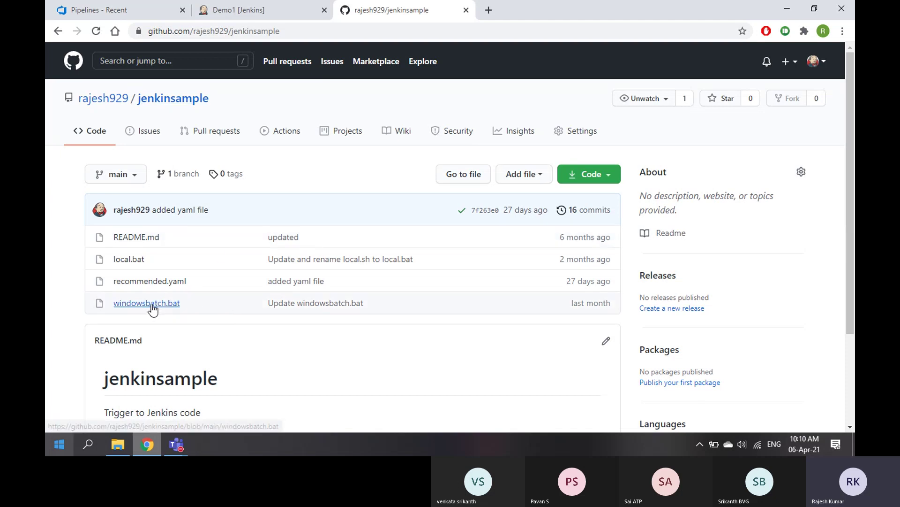
Inspect windowsbatch.bat's echo line with its date variable, then return to Jenkins' Demo1 page
{"action": "left_click", "coordinate": [171, 305]}
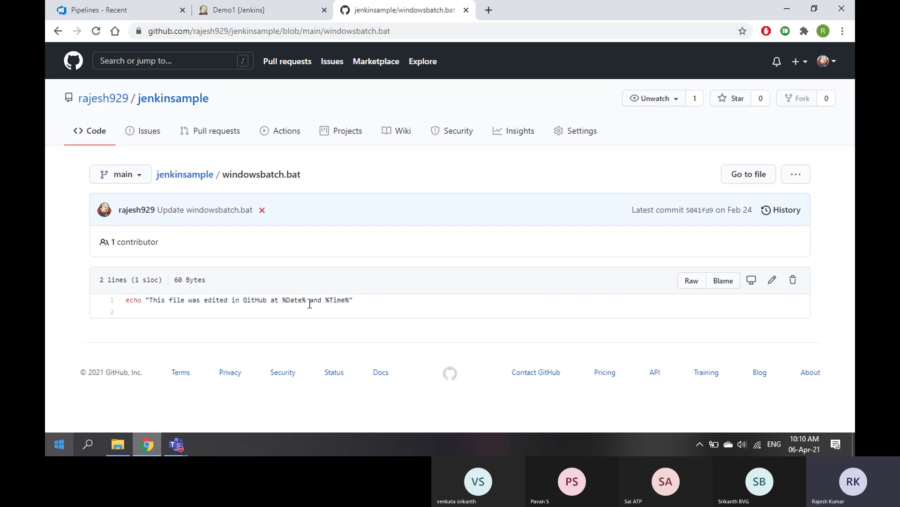
{"action": "left_click_drag", "start_coordinate": [283, 300], "coordinate": [310, 303]}
{"action": "left_click", "coordinate": [192, 175]}
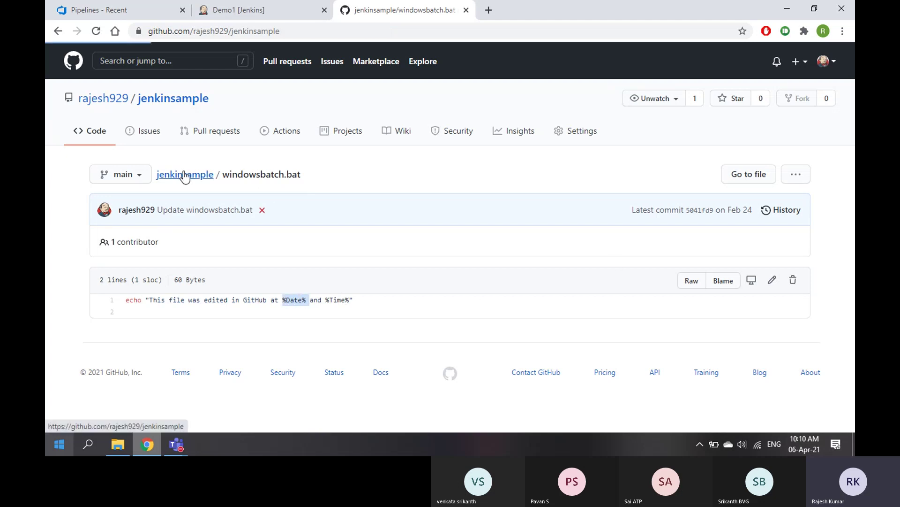
{"action": "left_click", "coordinate": [238, 11]}
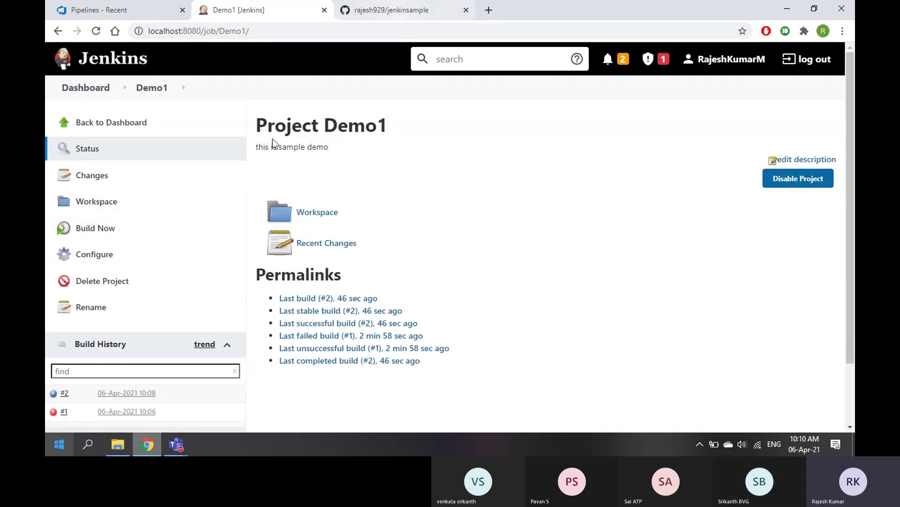
Set Demo1's Source Code Management to Git
{"action": "left_click", "coordinate": [96, 257]}
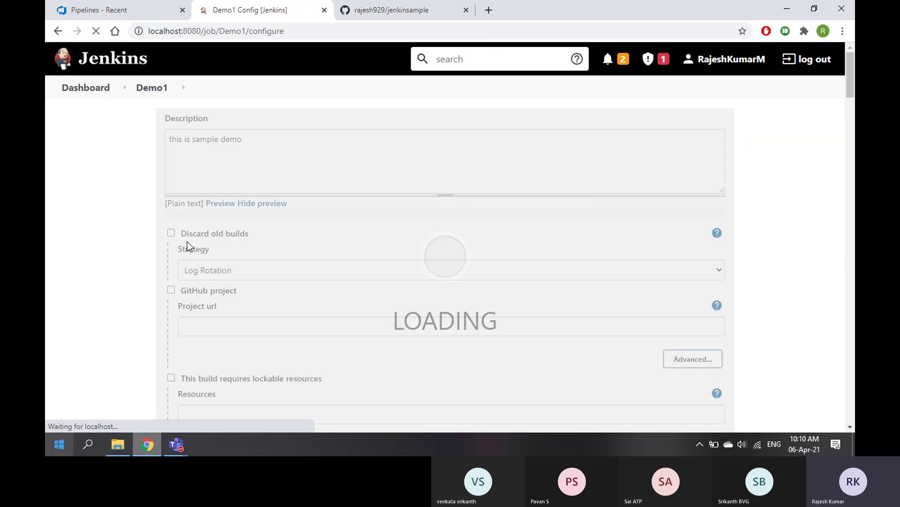
{"action": "scroll", "coordinate": [283, 249], "scroll_direction": "down", "scroll_amount": 3}
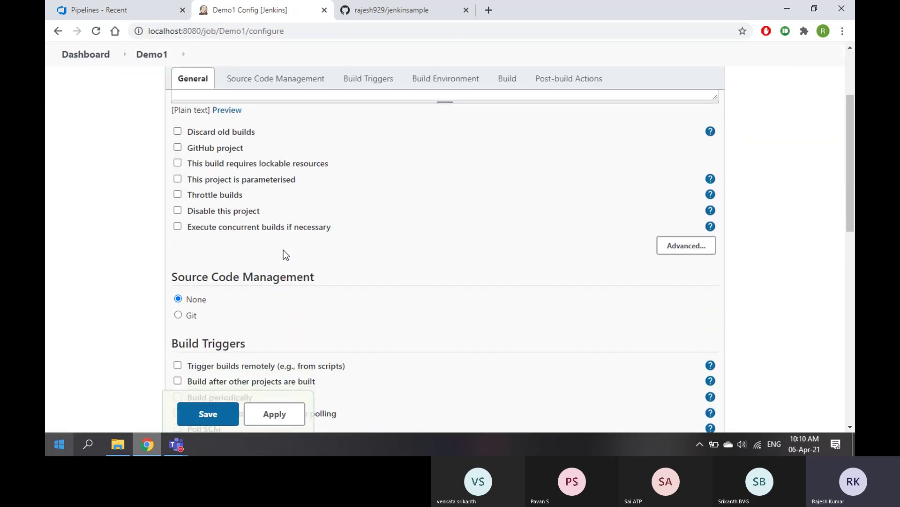
{"action": "scroll", "coordinate": [283, 250], "scroll_direction": "down", "scroll_amount": 2}
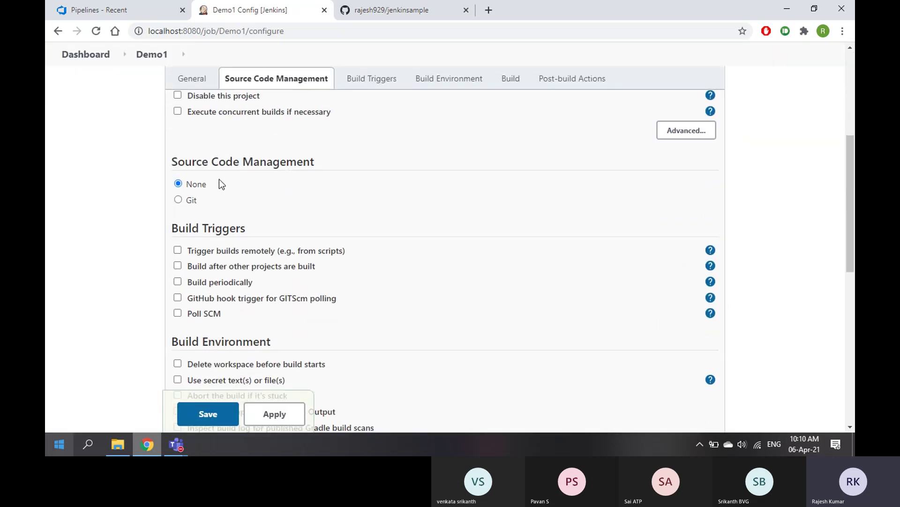
{"action": "left_click", "coordinate": [179, 199]}
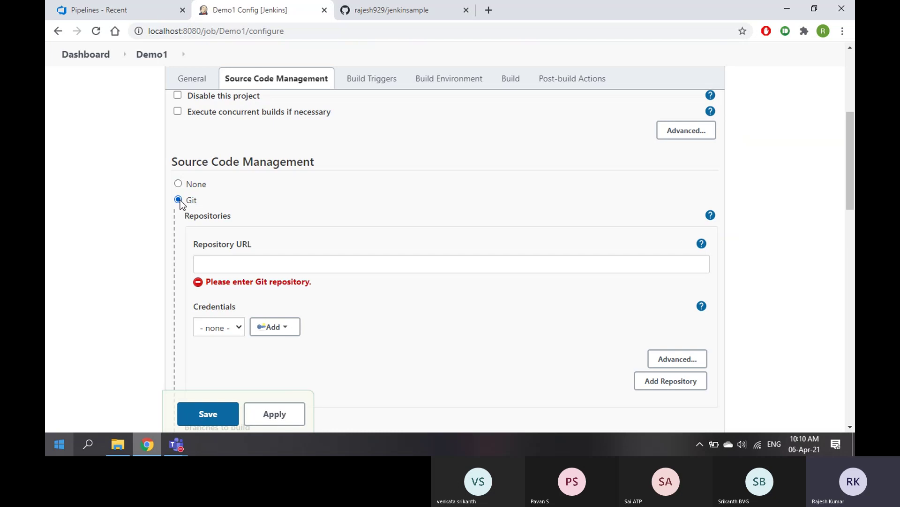
{"action": "left_click", "coordinate": [178, 184]}
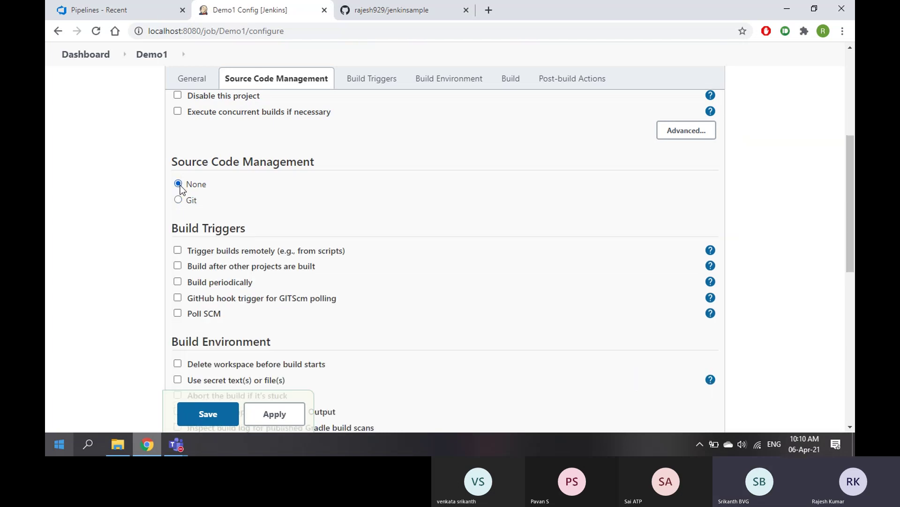
{"action": "left_click", "coordinate": [178, 200]}
{"action": "left_click", "coordinate": [221, 264]}
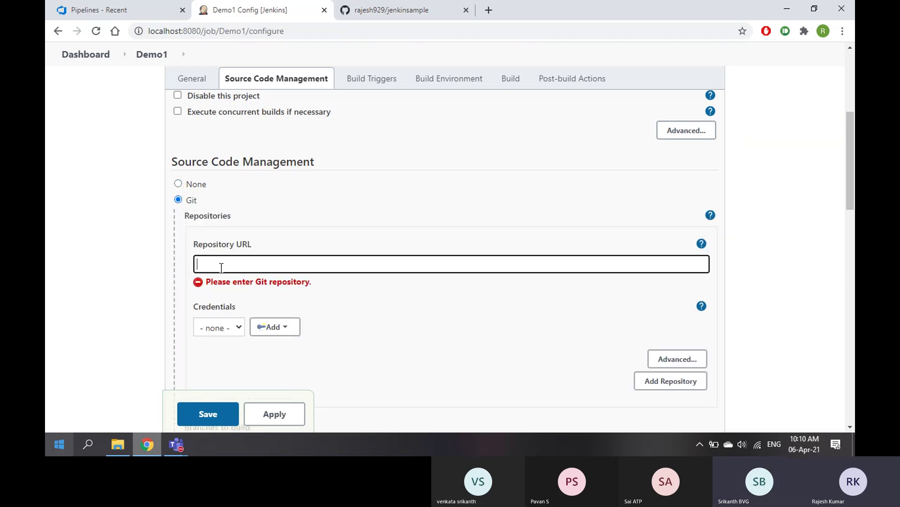
Paste the jenkinsample repository's HTTPS clone URL from GitHub into Repository URL
{"action": "left_click", "coordinate": [411, 10]}
{"action": "left_click", "coordinate": [610, 177]}
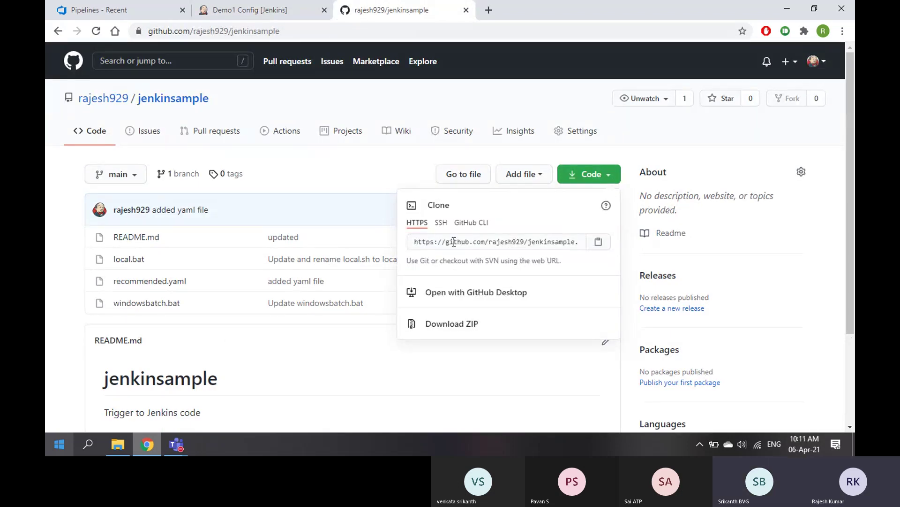
{"action": "left_click", "coordinate": [594, 243]}
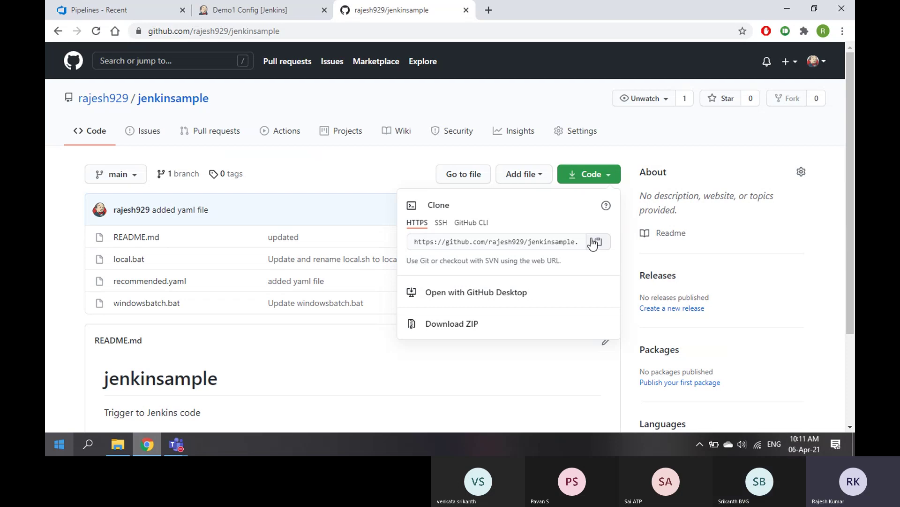
{"action": "left_click", "coordinate": [252, 14]}
{"action": "left_click", "coordinate": [336, 262]}
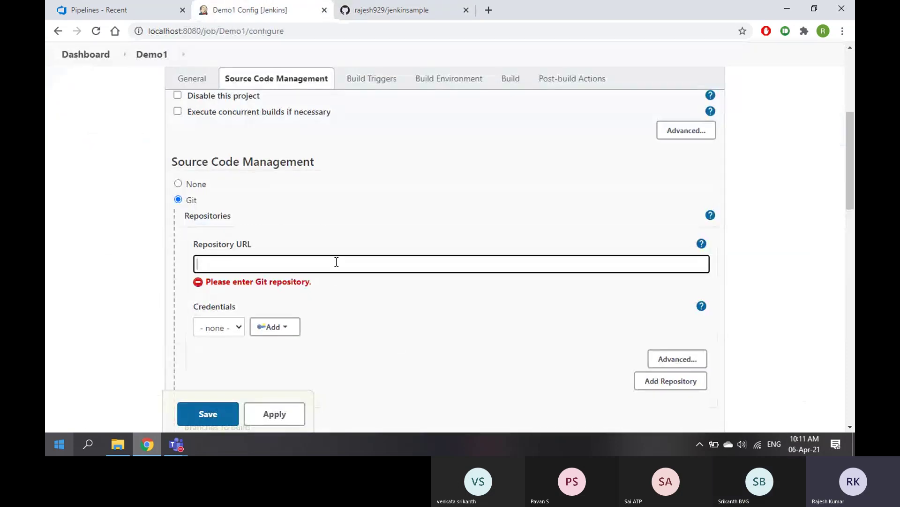
{"action": "key", "text": "ctrl+v"}
{"action": "left_click", "coordinate": [67, 338]}
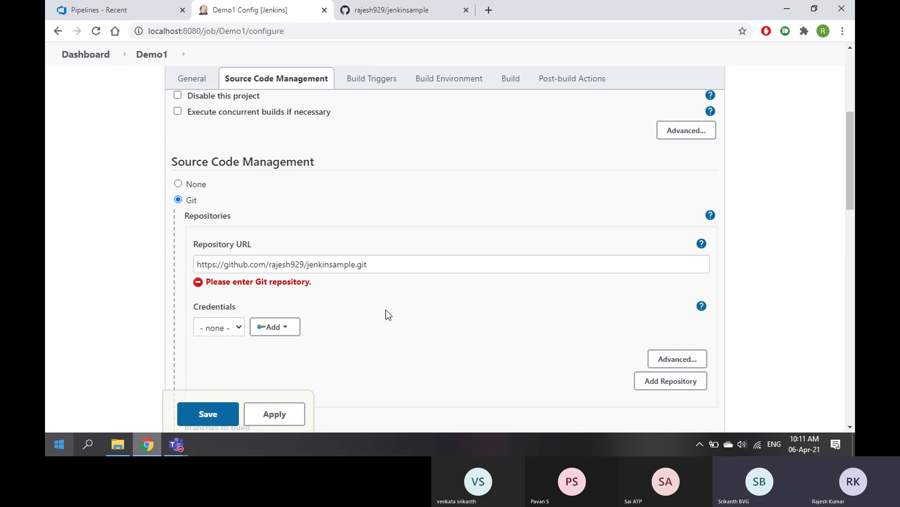
Close the clone options on the GitHub repository page and return to Demo1's configuration
{"action": "scroll", "coordinate": [392, 314], "scroll_direction": "down", "scroll_amount": 4}
{"action": "scroll", "coordinate": [392, 314], "scroll_direction": "up", "scroll_amount": 3}
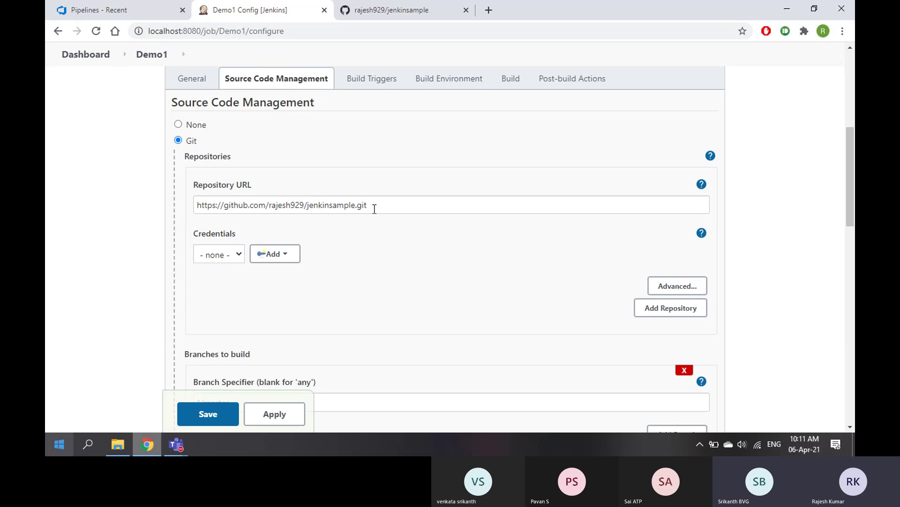
{"action": "left_click", "coordinate": [398, 6]}
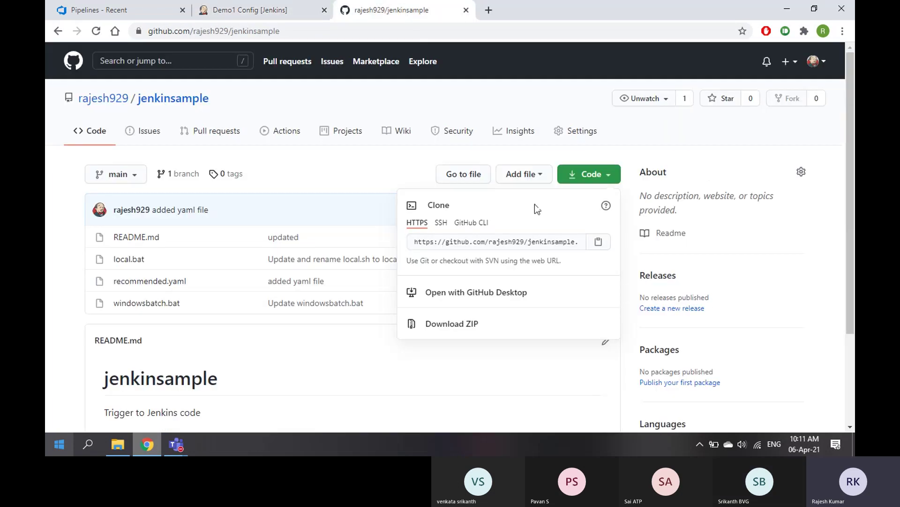
{"action": "left_click", "coordinate": [308, 171]}
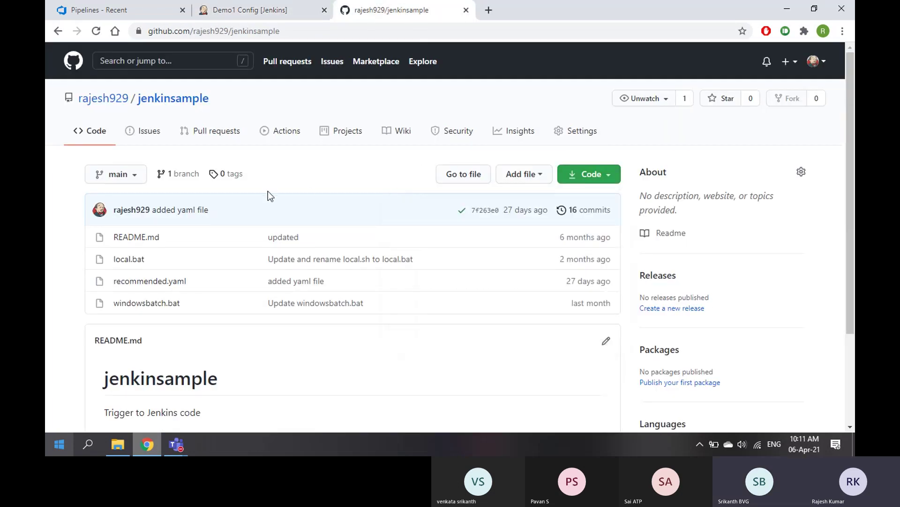
{"action": "left_click", "coordinate": [265, 11]}
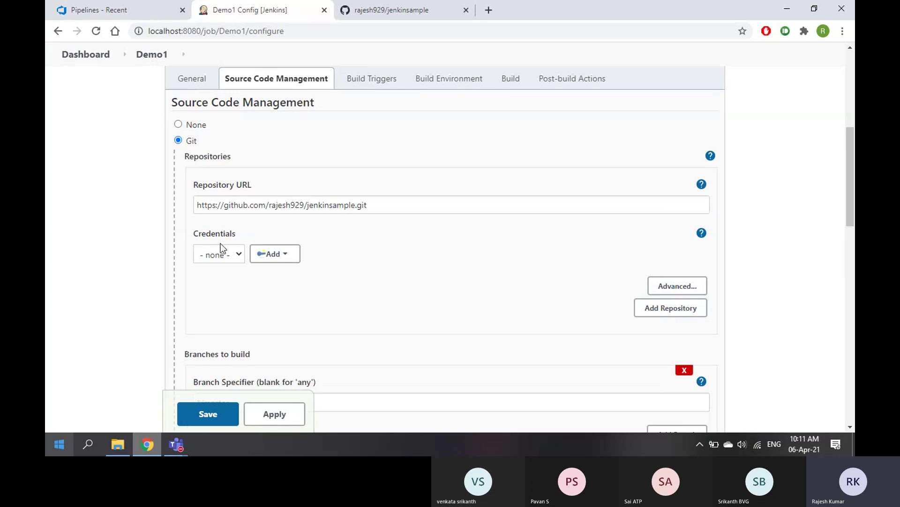
Review the Git credentials options and leave Credentials set to none
{"action": "left_click", "coordinate": [240, 257]}
{"action": "left_click", "coordinate": [241, 256]}
{"action": "left_click", "coordinate": [402, 11]}
{"action": "left_click", "coordinate": [303, 10]}
{"action": "left_click", "coordinate": [276, 254]}
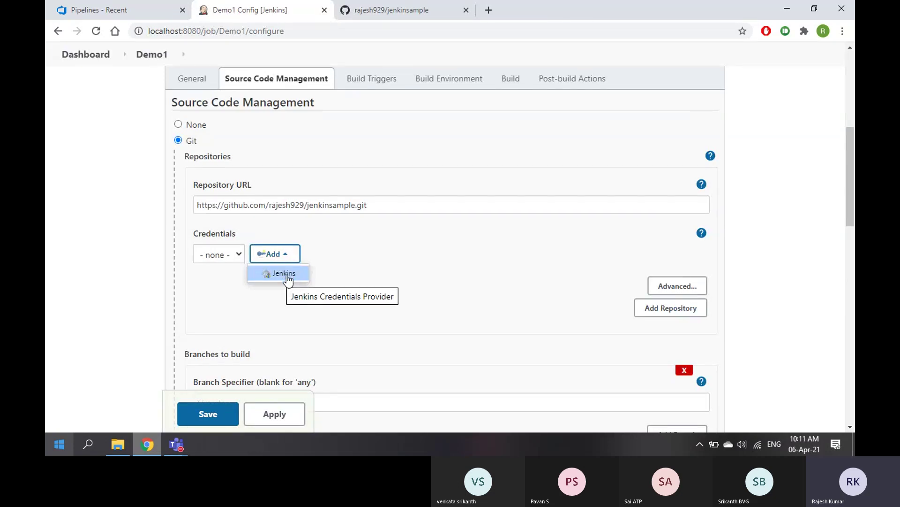
{"action": "left_click", "coordinate": [197, 305]}
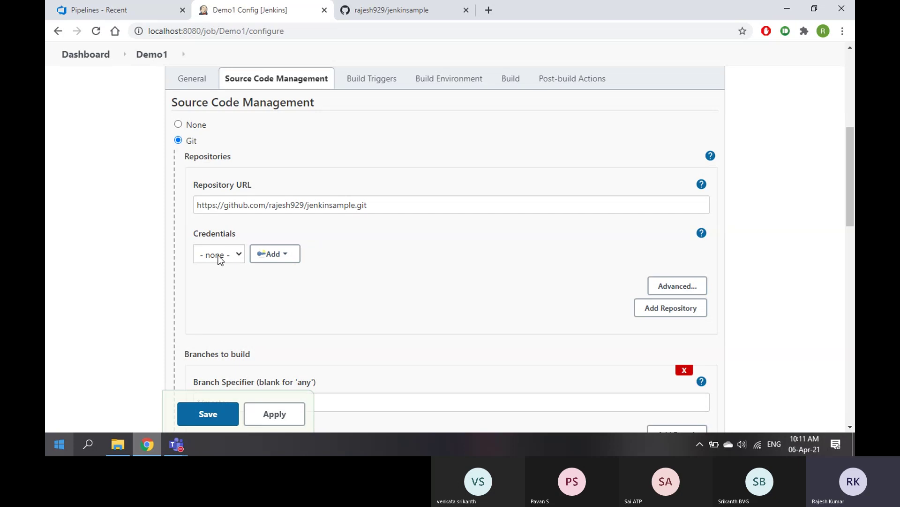
{"action": "left_click", "coordinate": [218, 259]}
{"action": "left_click", "coordinate": [261, 287]}
{"action": "left_click", "coordinate": [276, 254]}
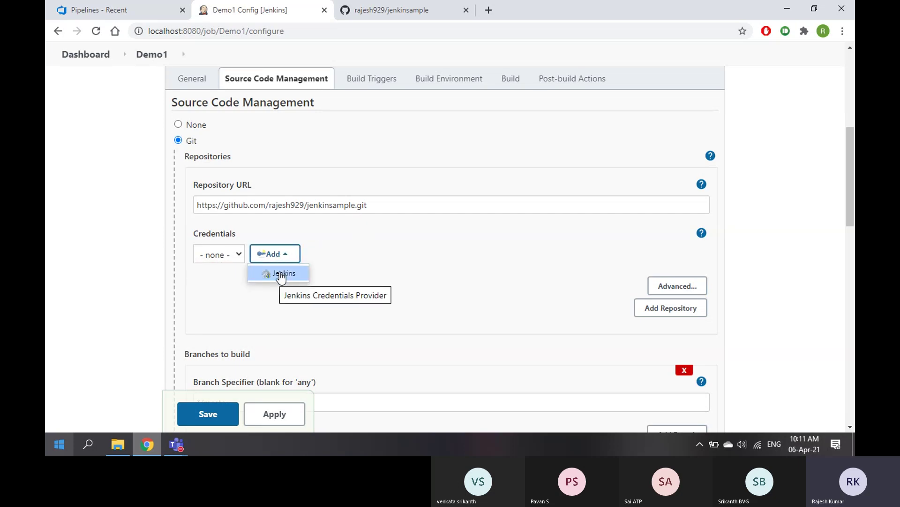
{"action": "left_click", "coordinate": [415, 243]}
After checking the repository's branches on GitHub, change Branch Specifier from */master to */main
{"action": "scroll", "coordinate": [415, 242], "scroll_direction": "down", "scroll_amount": 2}
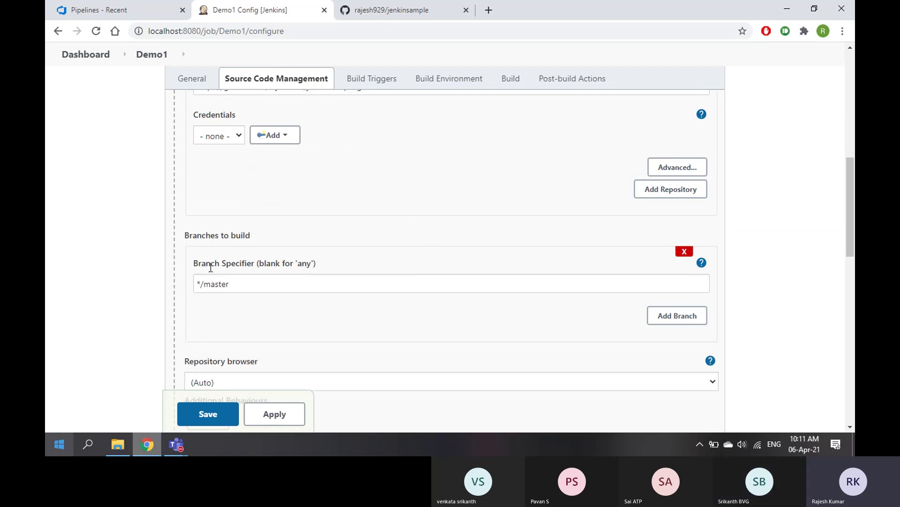
{"action": "left_click", "coordinate": [381, 13]}
{"action": "left_click", "coordinate": [128, 173]}
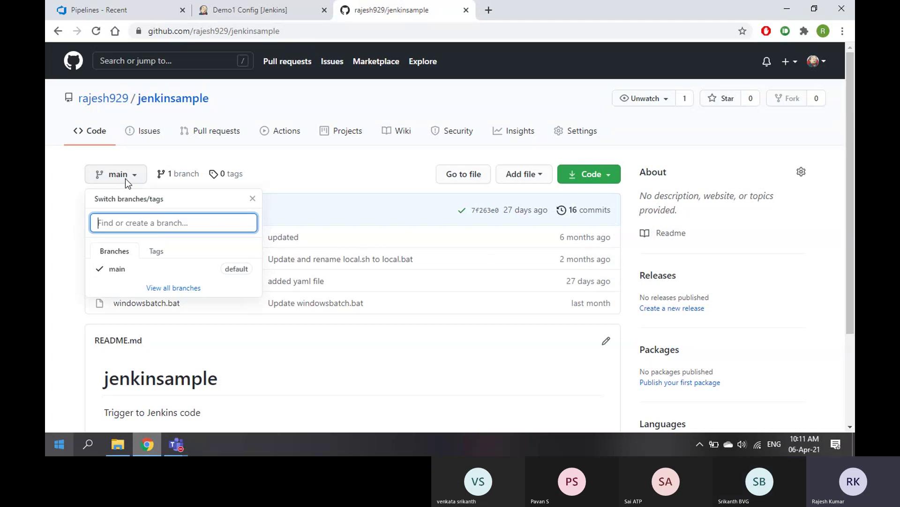
{"action": "left_click", "coordinate": [249, 13]}
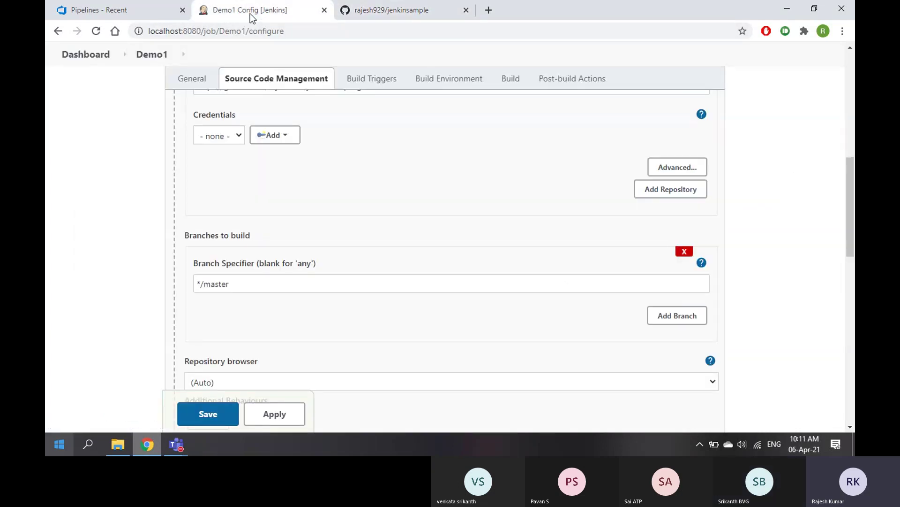
{"action": "scroll", "coordinate": [285, 245], "scroll_direction": "down", "scroll_amount": 1}
{"action": "left_click", "coordinate": [312, 224]}
{"action": "double_click", "coordinate": [312, 225]}
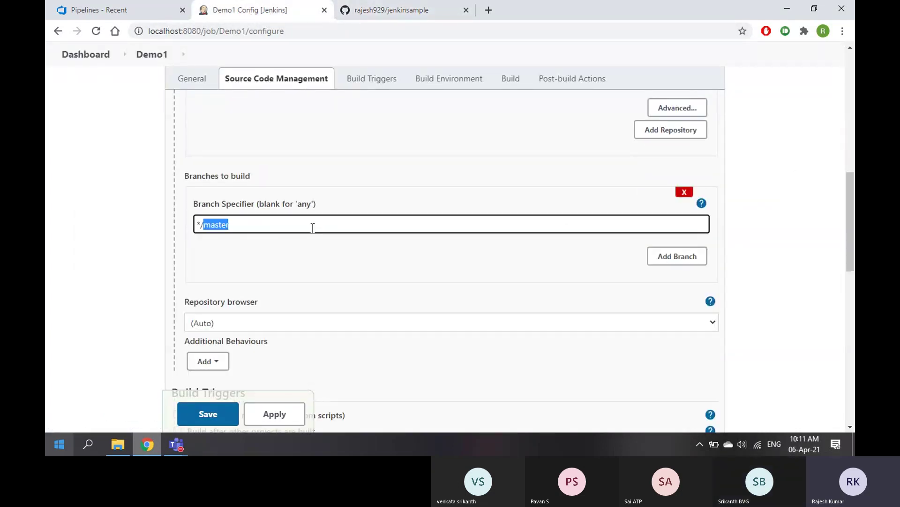
{"action": "type", "text": "main"}
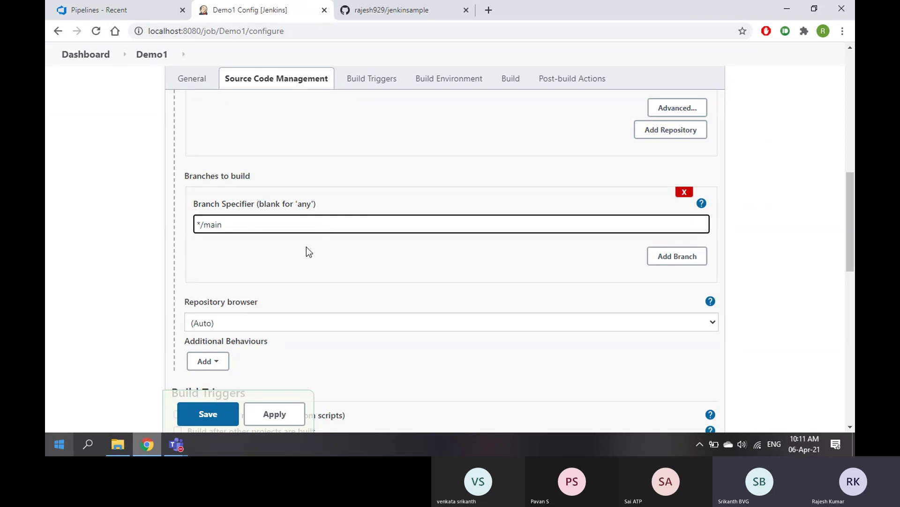
{"action": "left_click", "coordinate": [306, 247]}
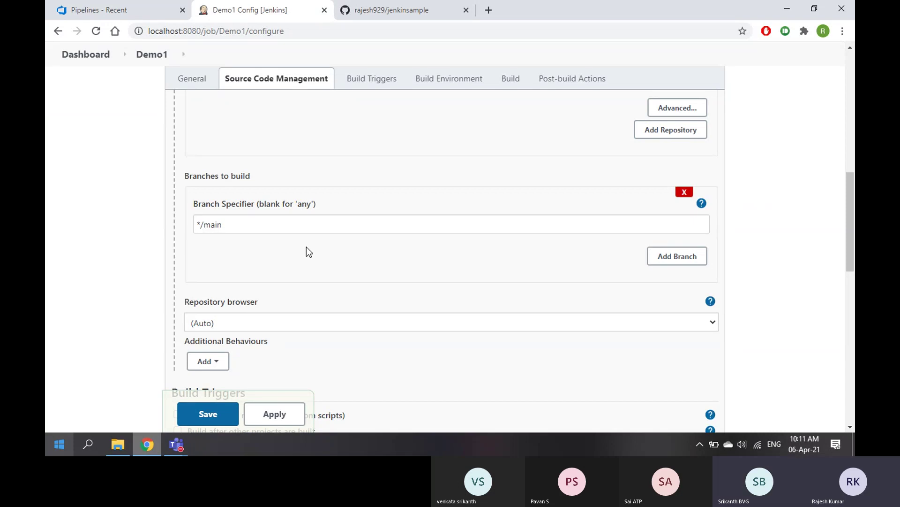
Replace the two echo lines in the Windows batch command box with windowsbatch.bat
{"action": "scroll", "coordinate": [306, 243], "scroll_direction": "down", "scroll_amount": 3}
{"action": "scroll", "coordinate": [269, 190], "scroll_direction": "up", "scroll_amount": 3}
{"action": "scroll", "coordinate": [271, 190], "scroll_direction": "up", "scroll_amount": 4}
{"action": "left_click_drag", "start_coordinate": [378, 207], "coordinate": [185, 229]}
{"action": "scroll", "coordinate": [392, 278], "scroll_direction": "down", "scroll_amount": 4}
{"action": "scroll", "coordinate": [315, 257], "scroll_direction": "down", "scroll_amount": 11}
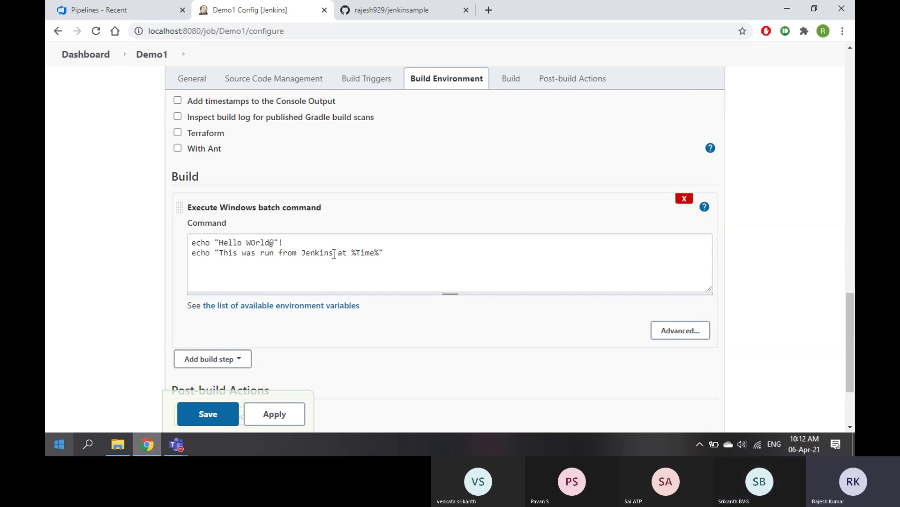
{"action": "left_click_drag", "start_coordinate": [387, 252], "coordinate": [182, 245]}
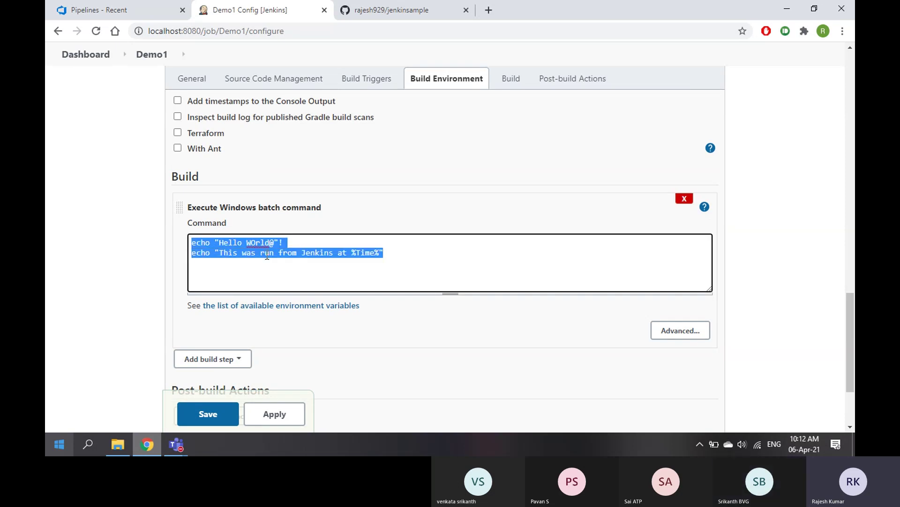
{"action": "left_click", "coordinate": [397, 11]}
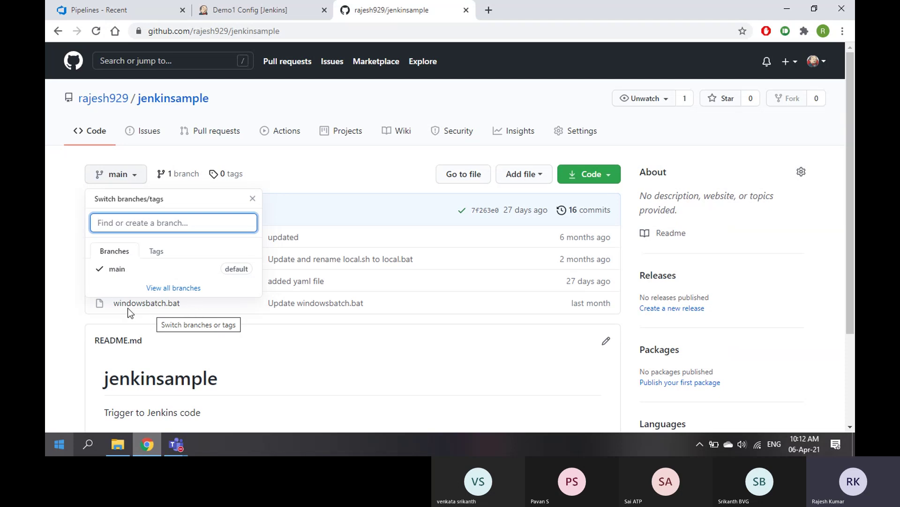
{"action": "left_click", "coordinate": [251, 9]}
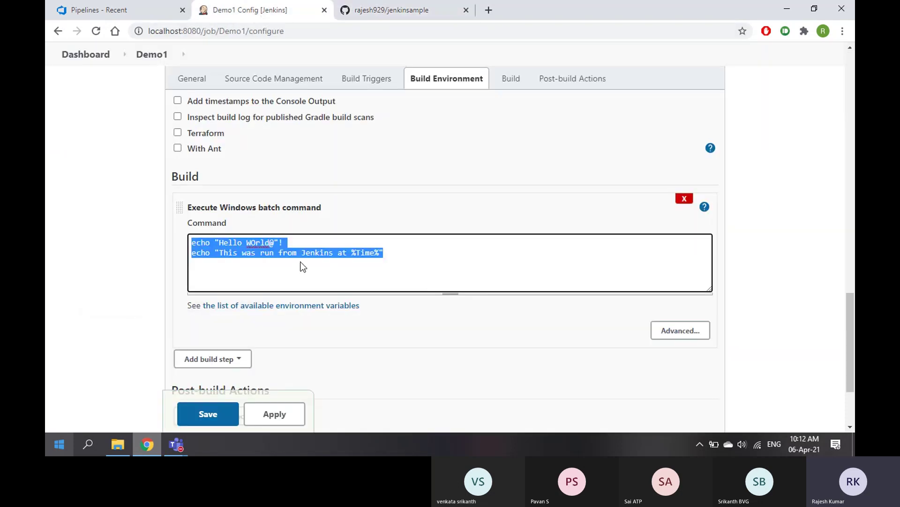
{"action": "left_click", "coordinate": [272, 271]}
{"action": "left_click_drag", "start_coordinate": [399, 252], "coordinate": [183, 247]}
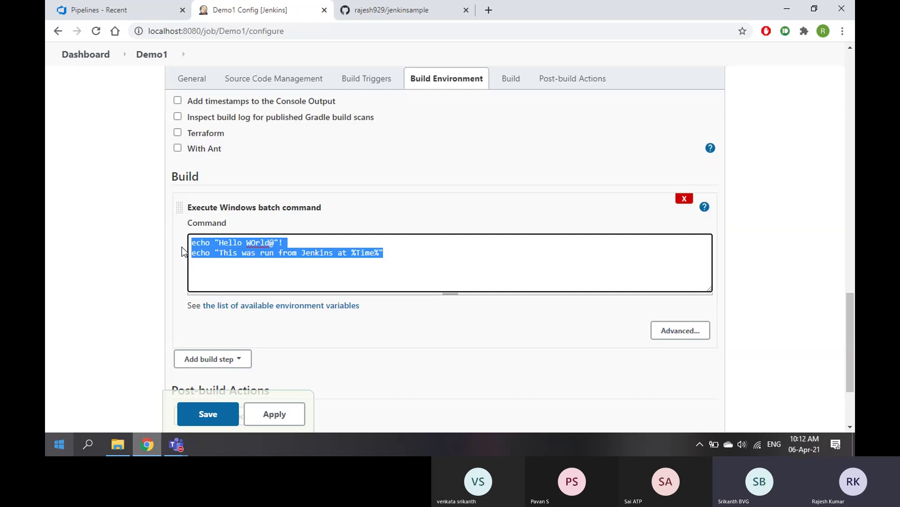
{"action": "key", "text": "BackSpace"}
{"action": "type", "text": "windowb"}
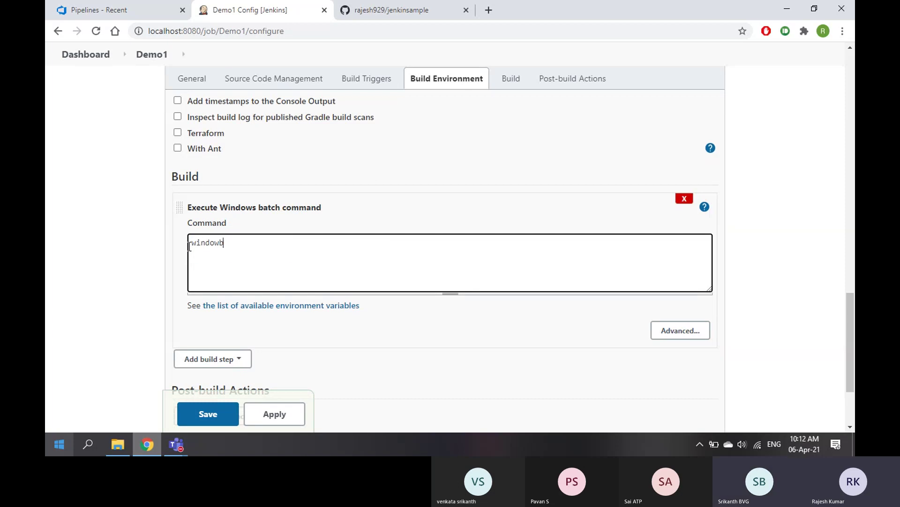
{"action": "key", "text": "BackSpace"}
{"action": "type", "text": "sbatch.bat"}
{"action": "left_click", "coordinate": [420, 330]}
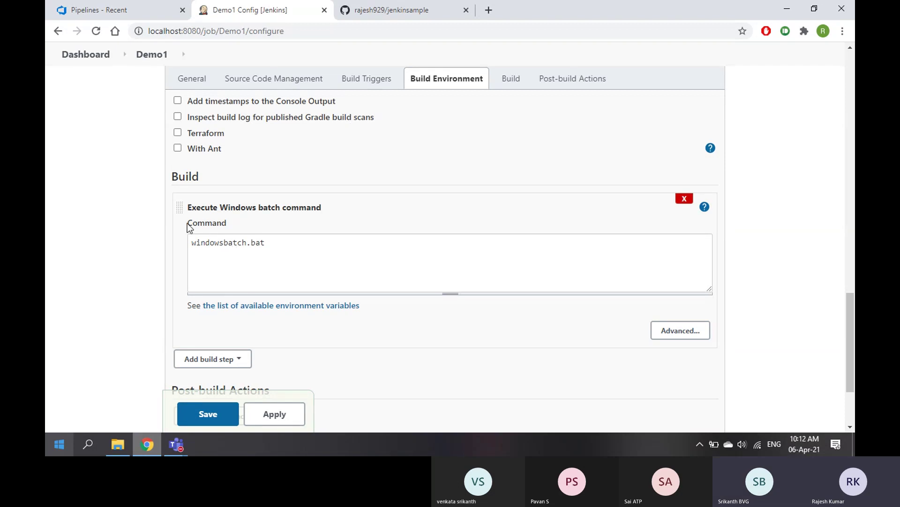
Check the command against windowsbatch.bat on GitHub, whose echo line uses Date and %Time%
{"action": "left_click_drag", "start_coordinate": [189, 227], "coordinate": [276, 242]}
{"action": "left_click", "coordinate": [392, 9]}
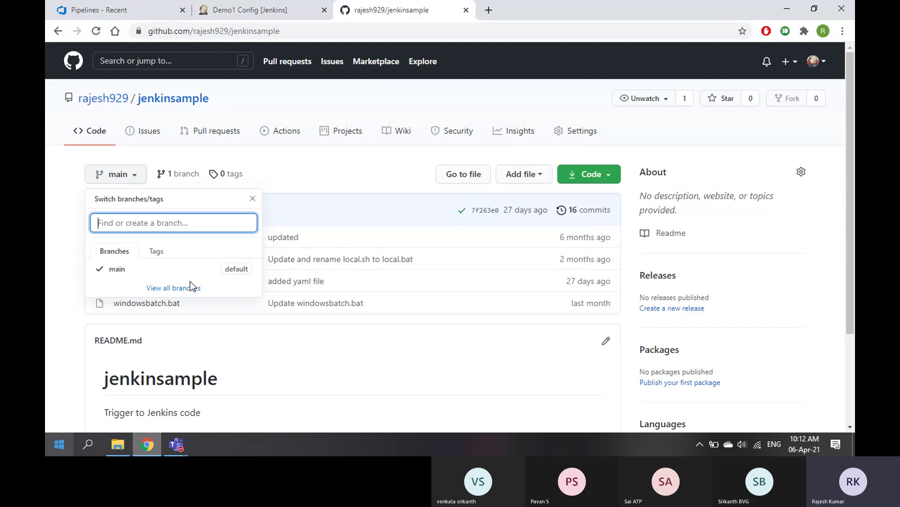
{"action": "left_click", "coordinate": [162, 305]}
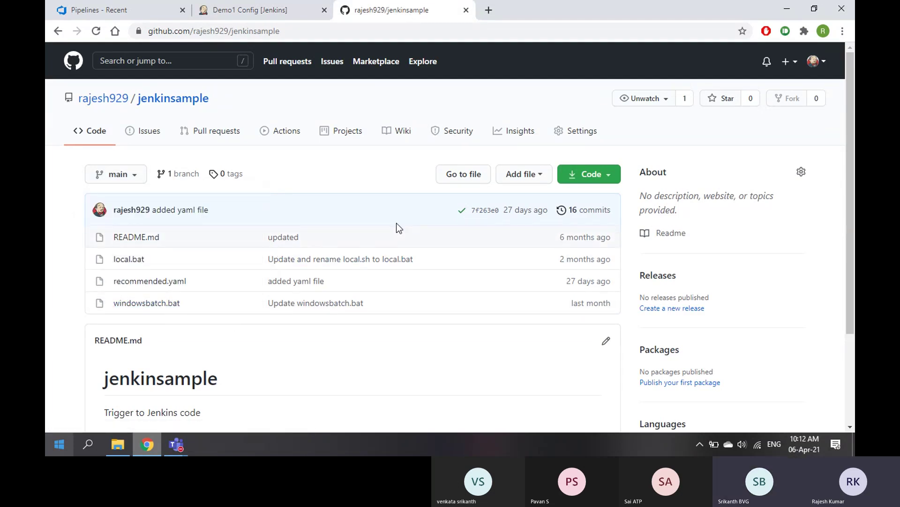
{"action": "left_click", "coordinate": [155, 305]}
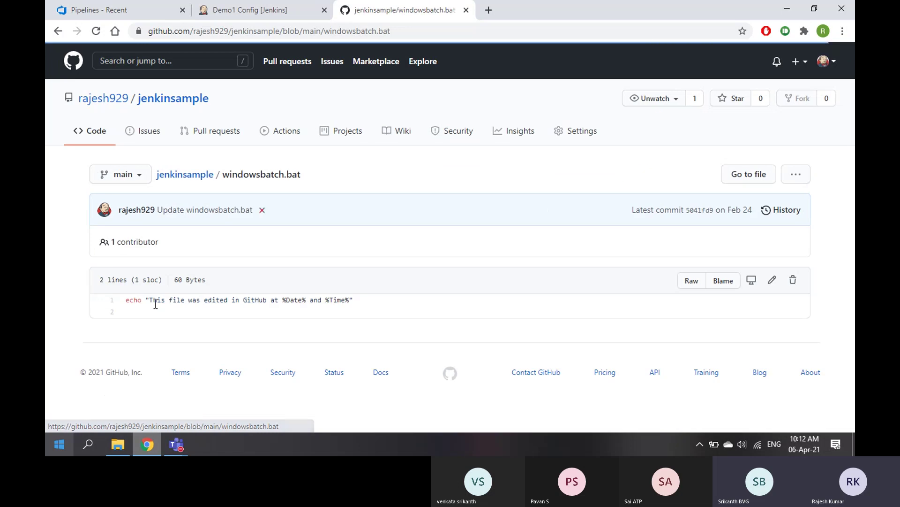
{"action": "left_click_drag", "start_coordinate": [125, 300], "coordinate": [385, 305]}
{"action": "left_click", "coordinate": [384, 305]}
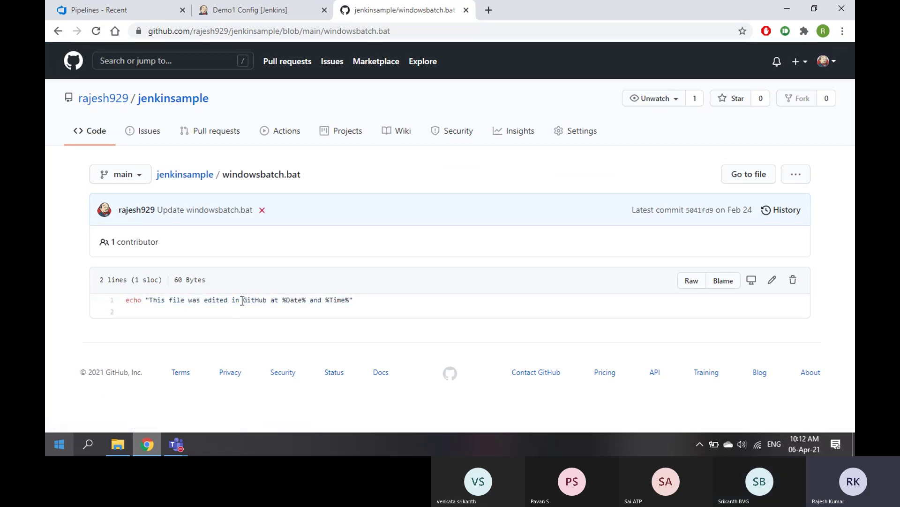
{"action": "double_click", "coordinate": [289, 301]}
{"action": "left_click_drag", "start_coordinate": [325, 301], "coordinate": [353, 301]}
{"action": "left_click", "coordinate": [249, 10]}
{"action": "left_click", "coordinate": [365, 306]}
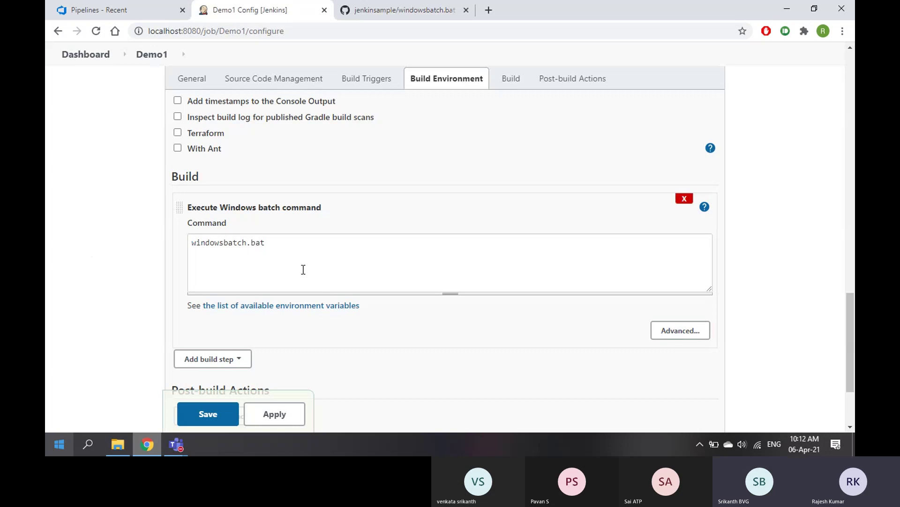
{"action": "scroll", "coordinate": [249, 229], "scroll_direction": "up", "scroll_amount": 10}
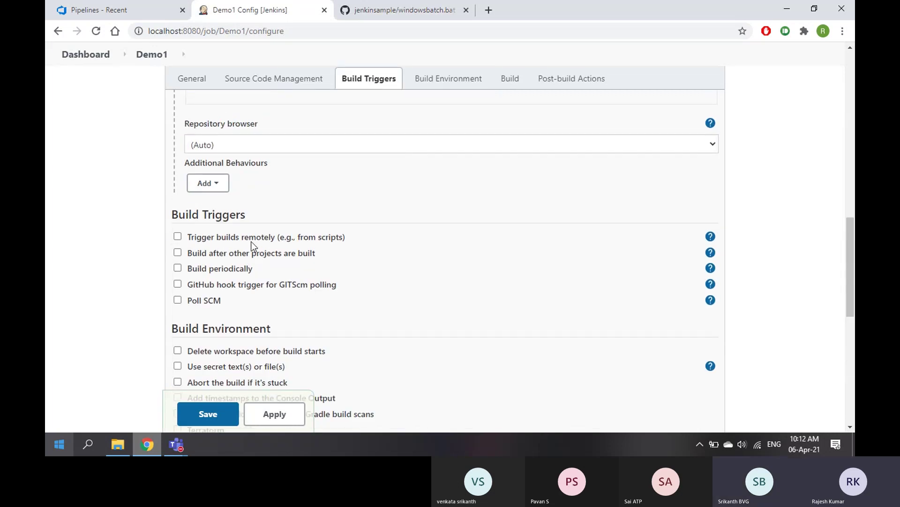
{"action": "scroll", "coordinate": [250, 240], "scroll_direction": "up", "scroll_amount": 3}
{"action": "scroll", "coordinate": [240, 233], "scroll_direction": "down", "scroll_amount": 10}
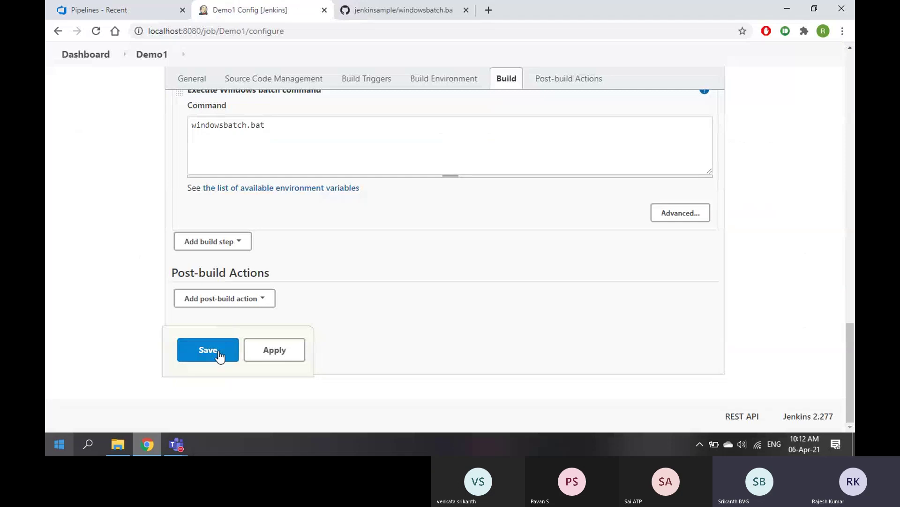
Save the Demo1 configuration and check its workspace on master, comparing it with the windowsbatch.bat file page
{"action": "left_click", "coordinate": [218, 355]}
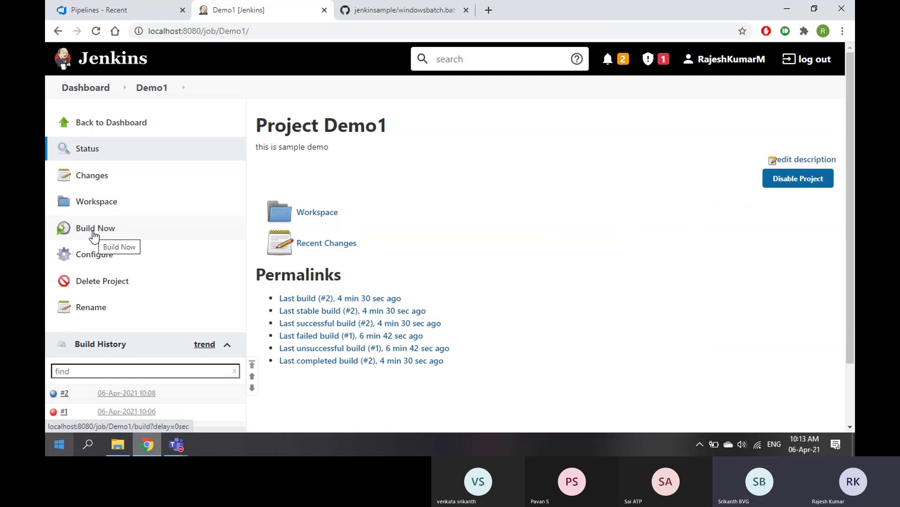
{"action": "left_click", "coordinate": [315, 215]}
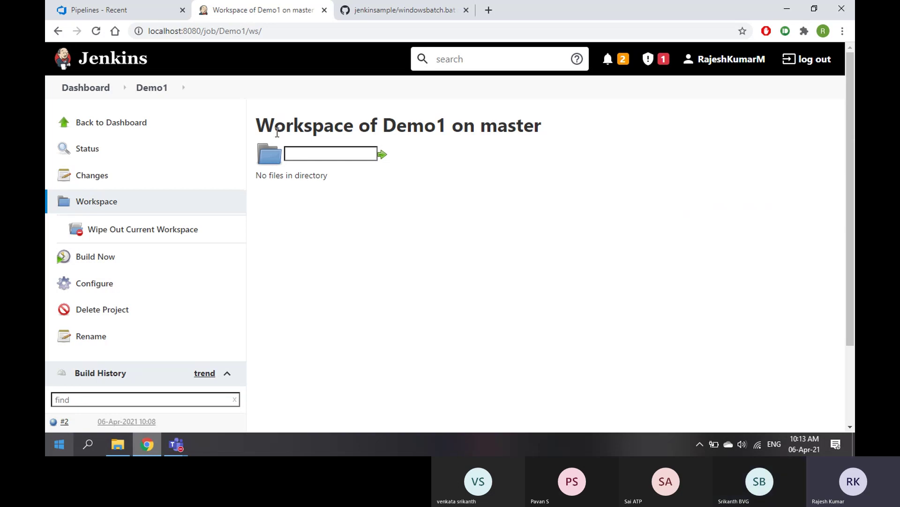
{"action": "left_click", "coordinate": [389, 13]}
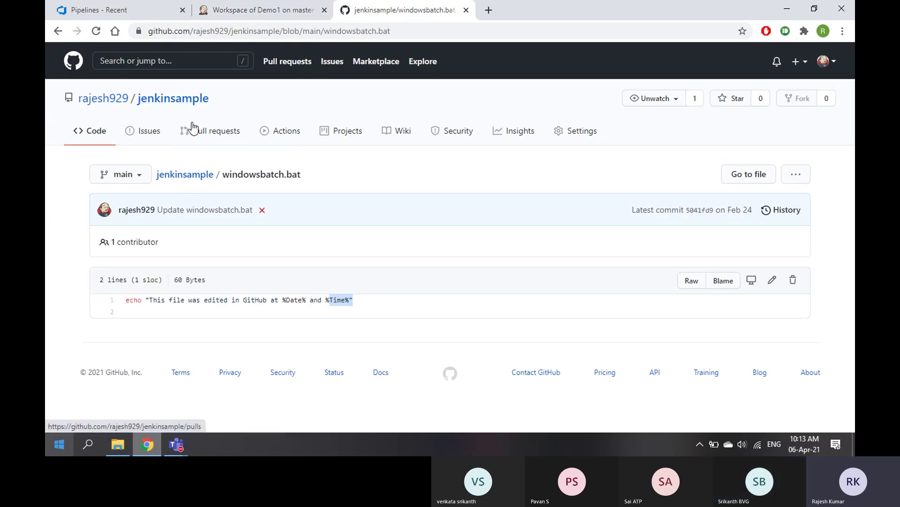
{"action": "left_click", "coordinate": [268, 11]}
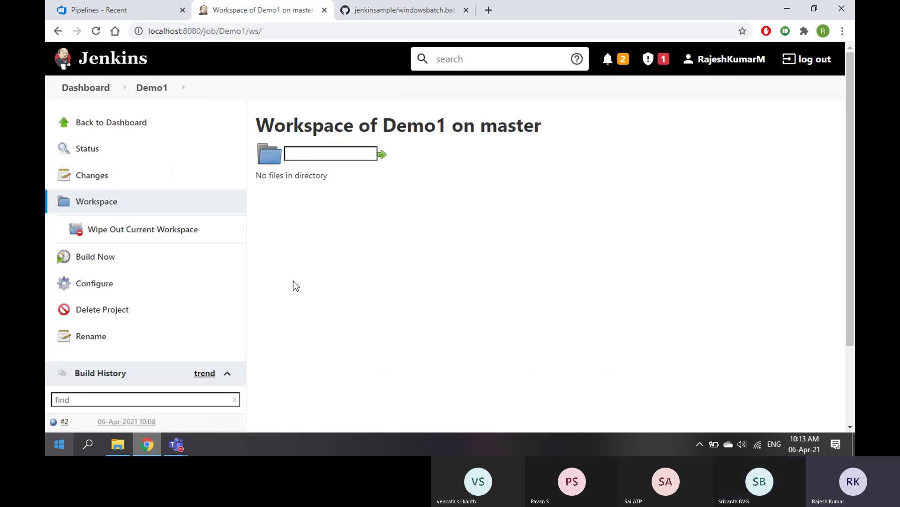
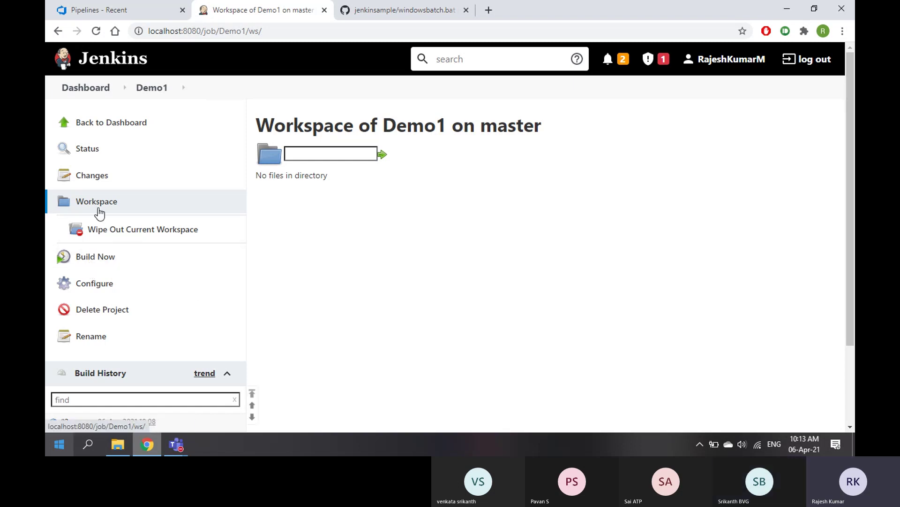
Run a new Demo1 build and watch build #3 finish successfully in Build History
{"action": "left_click", "coordinate": [83, 263]}
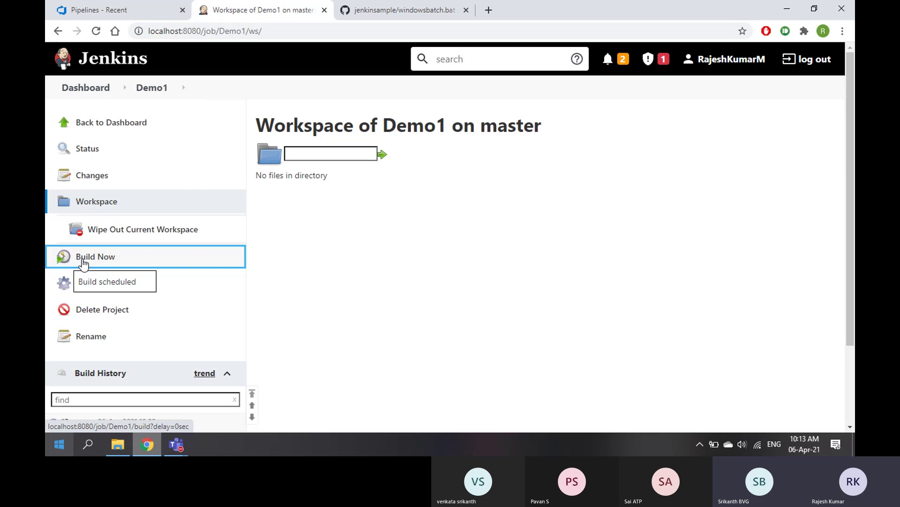
{"action": "scroll", "coordinate": [83, 263], "scroll_direction": "down", "scroll_amount": 3}
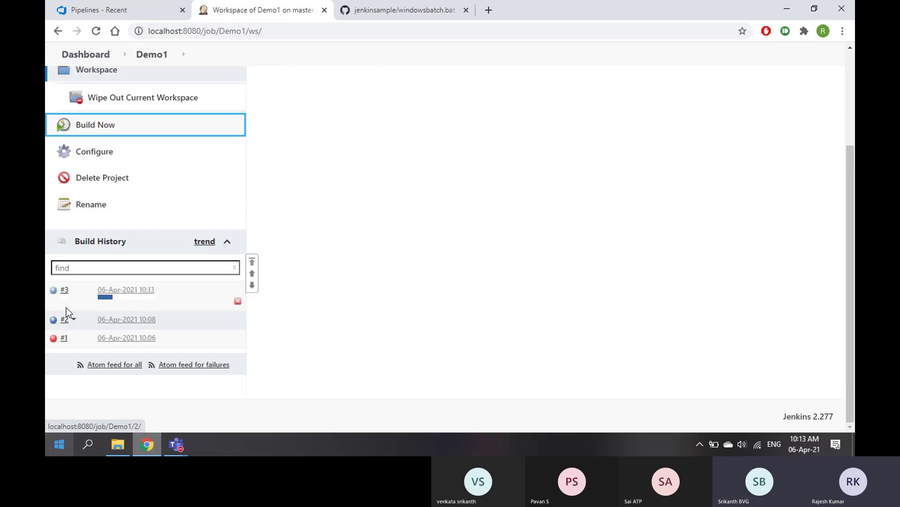
{"action": "mouse_move", "coordinate": [118, 302]}
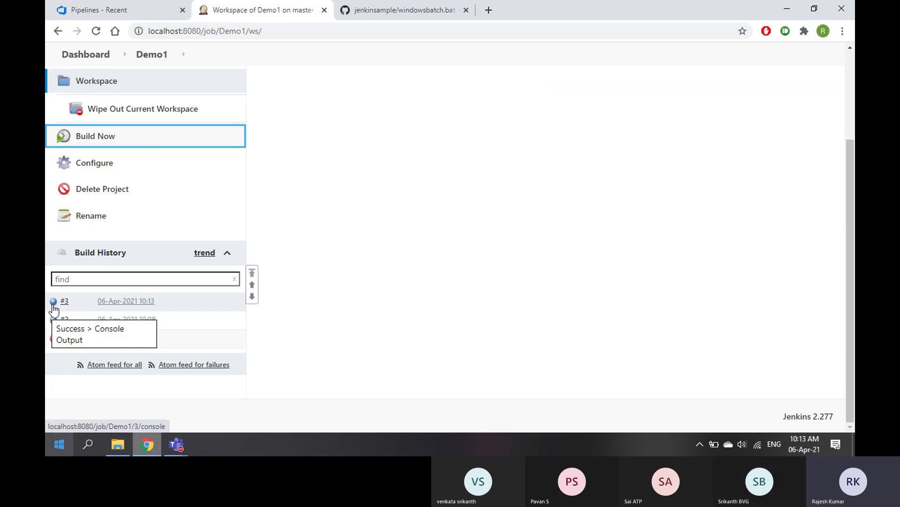
{"action": "scroll", "coordinate": [53, 308], "scroll_direction": "up", "scroll_amount": 3}
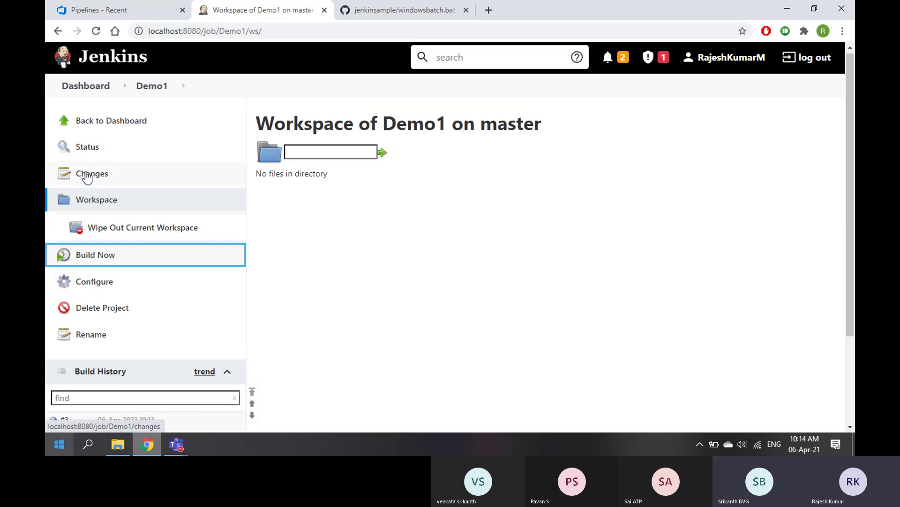
Check Demo1's Changes and Workspace files against the jenkinsample repository root on GitHub
{"action": "left_click", "coordinate": [87, 176]}
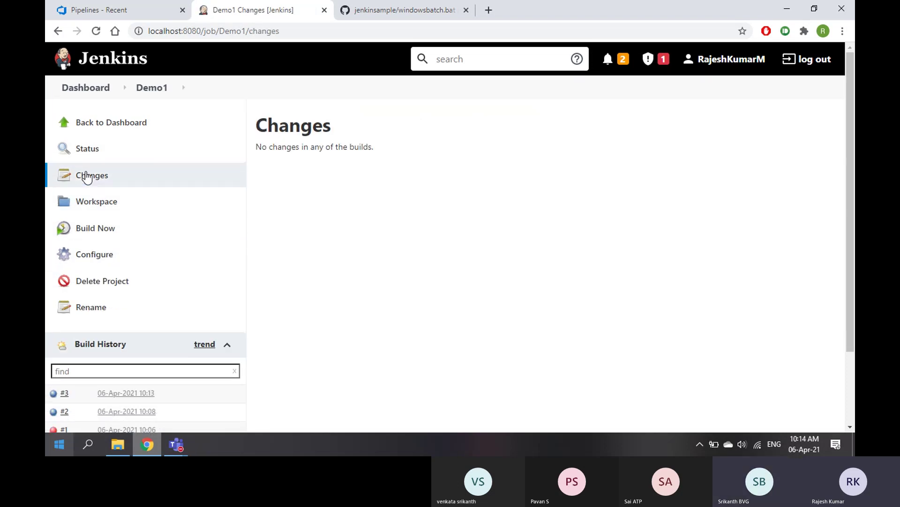
{"action": "left_click", "coordinate": [92, 210]}
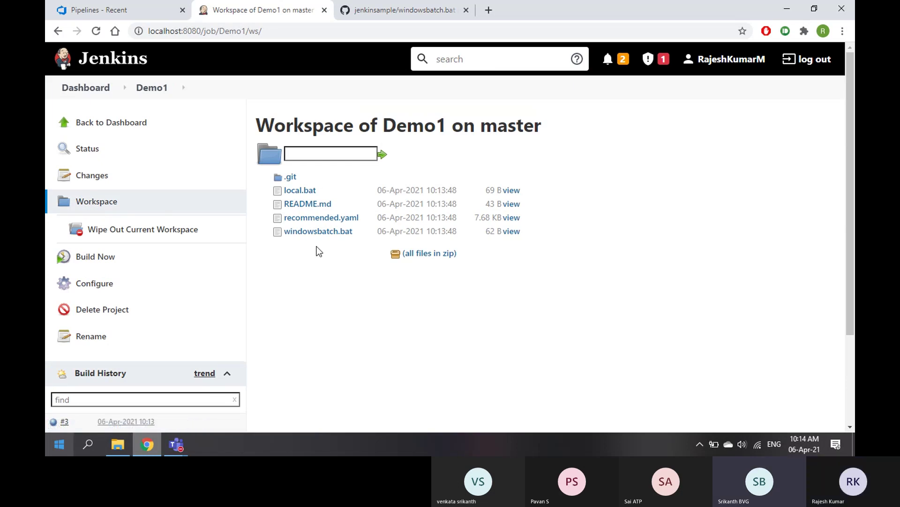
{"action": "left_click", "coordinate": [398, 11]}
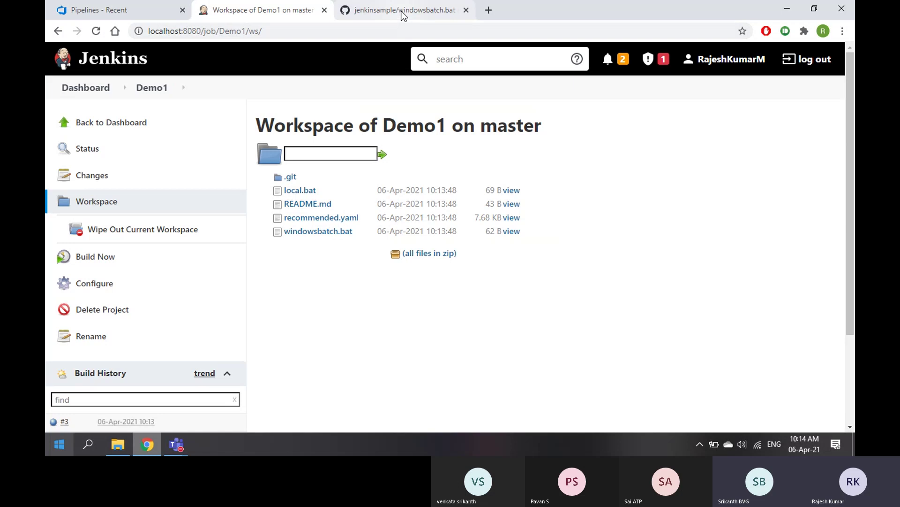
{"action": "left_click", "coordinate": [182, 178]}
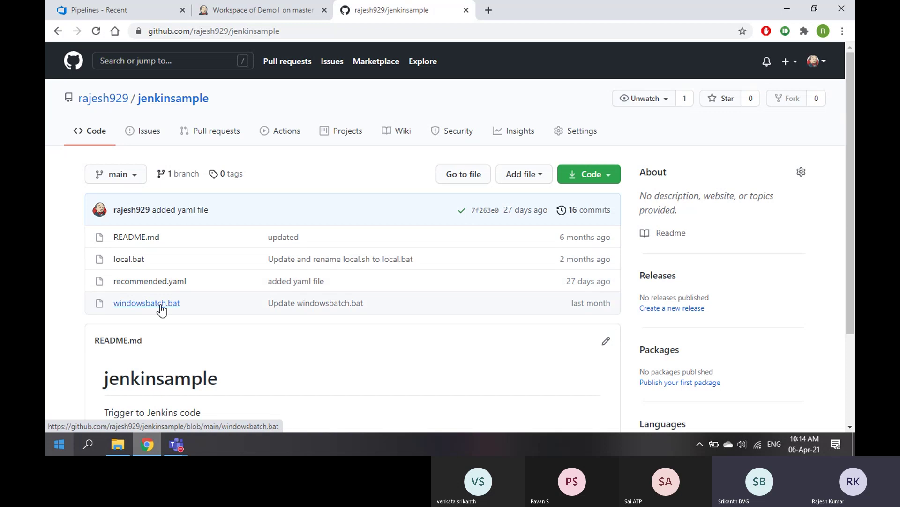
Return to the Demo1 job in Jenkins and open build #3's dropdown menu
{"action": "left_click", "coordinate": [252, 15]}
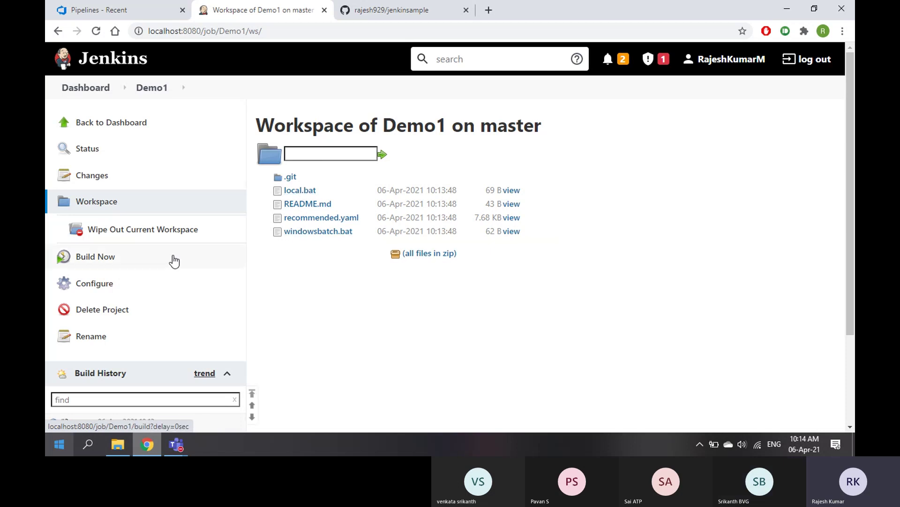
{"action": "scroll", "coordinate": [93, 291], "scroll_direction": "down", "scroll_amount": 3}
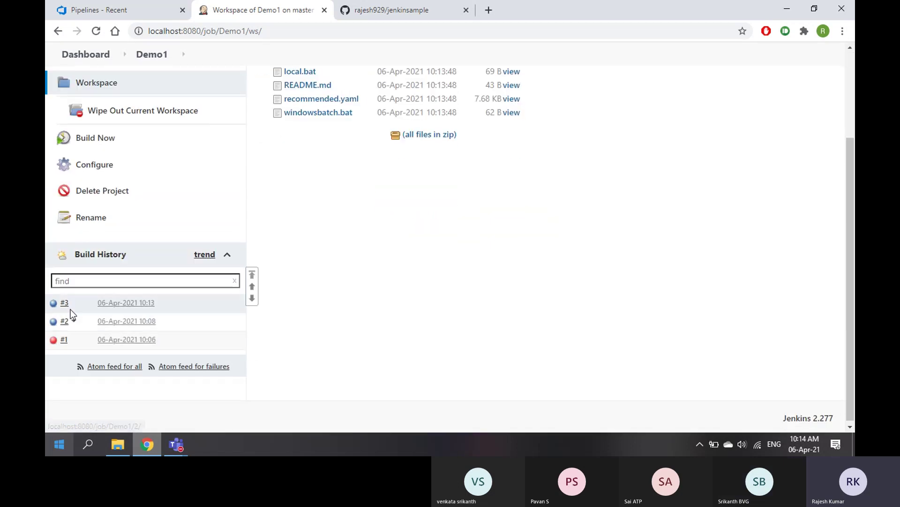
{"action": "left_click", "coordinate": [74, 304]}
Open build #3's console output and highlight the echoed batch message and its timestamp
{"action": "left_click", "coordinate": [114, 339]}
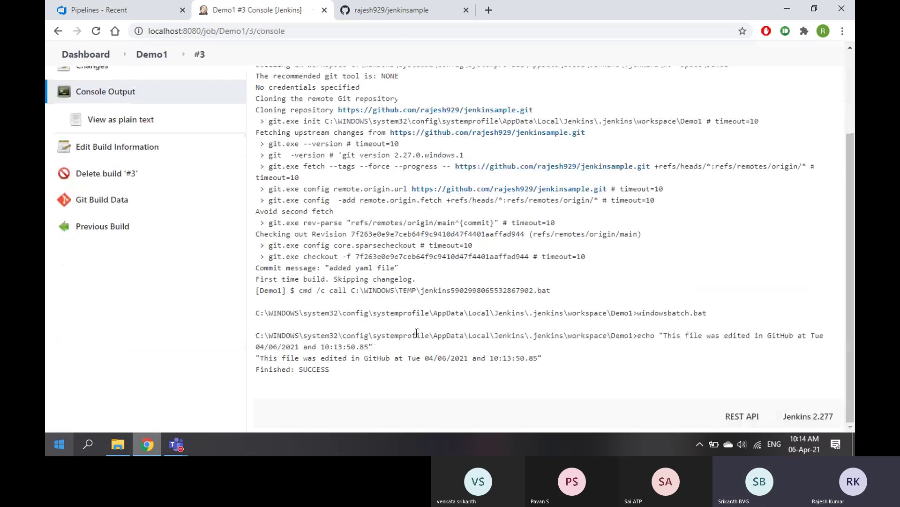
{"action": "left_click_drag", "start_coordinate": [261, 358], "coordinate": [544, 358]}
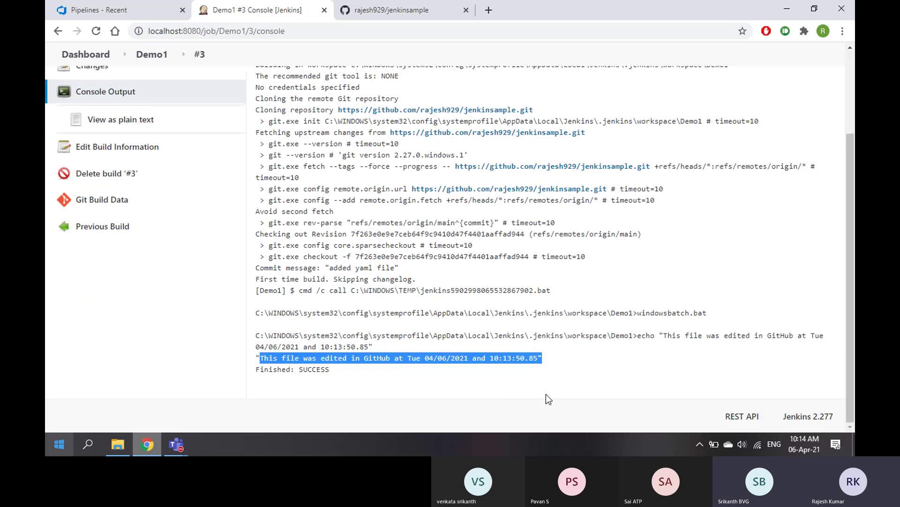
{"action": "left_click", "coordinate": [360, 379]}
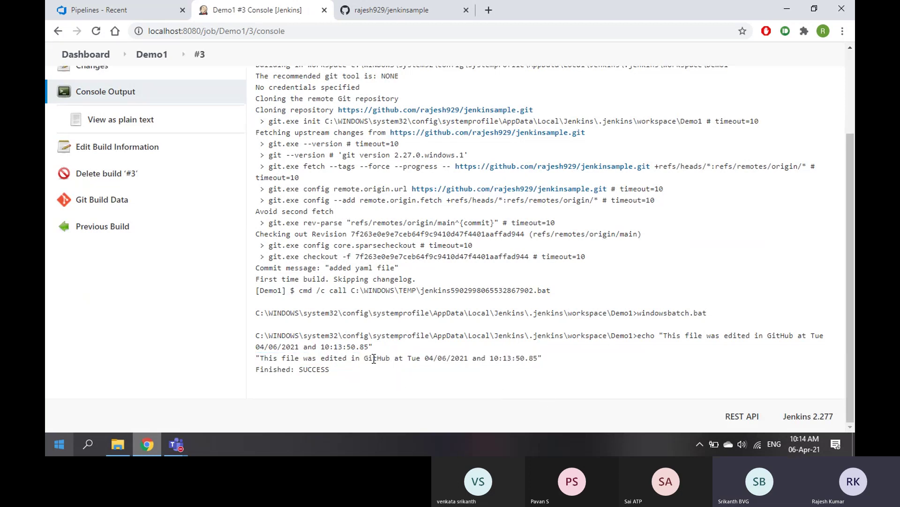
{"action": "left_click_drag", "start_coordinate": [409, 358], "coordinate": [532, 359]}
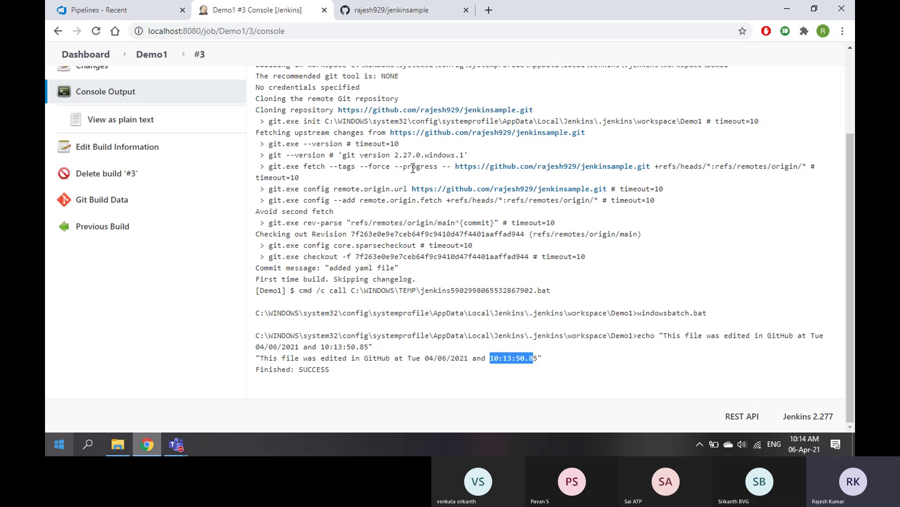
{"action": "scroll", "coordinate": [481, 209], "scroll_direction": "up", "scroll_amount": 3}
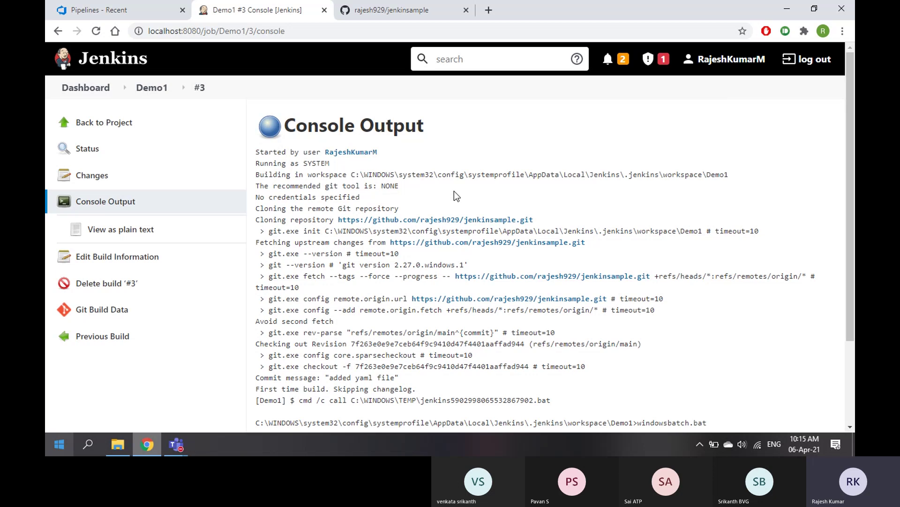
Back on the Demo1 project, view local.bat on GitHub, highlighting %Time% in its echo line
{"action": "left_click", "coordinate": [110, 123]}
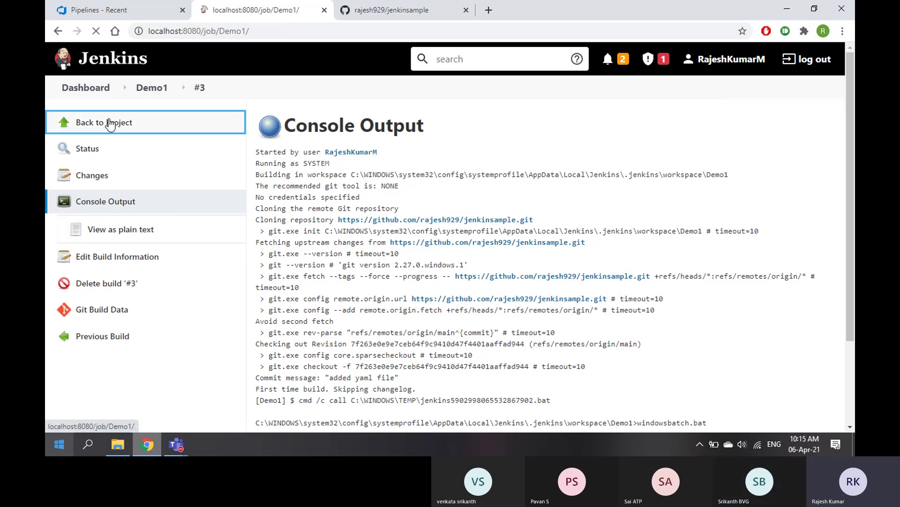
{"action": "scroll", "coordinate": [332, 246], "scroll_direction": "down", "scroll_amount": 2}
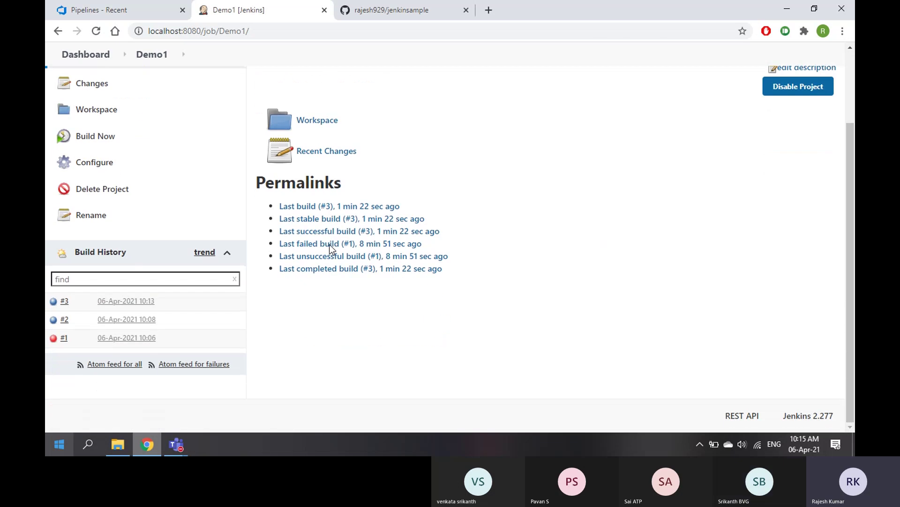
{"action": "left_click", "coordinate": [382, 11]}
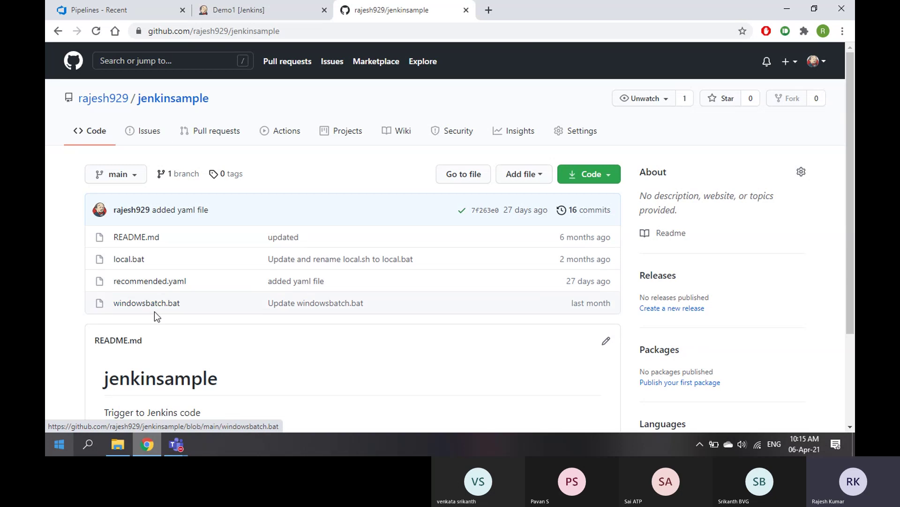
{"action": "left_click", "coordinate": [126, 259]}
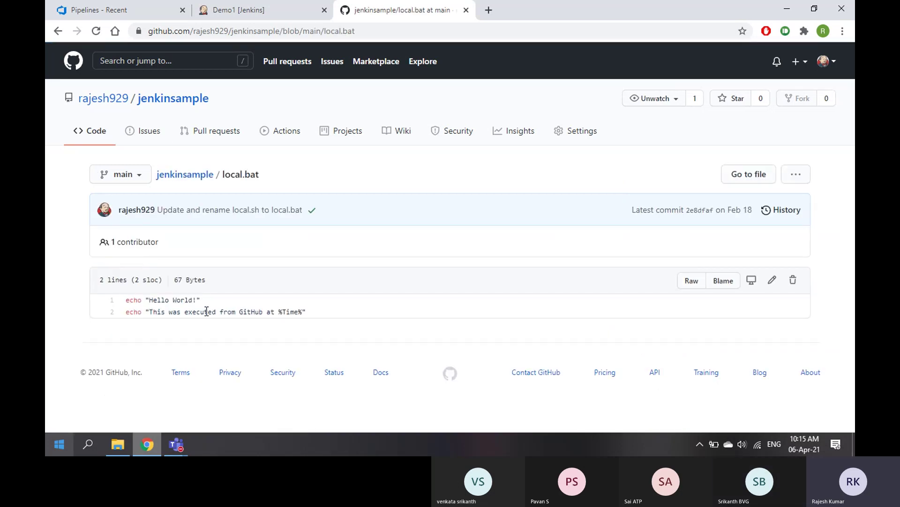
{"action": "left_click_drag", "start_coordinate": [276, 308], "coordinate": [295, 308]}
Return to the jenkinsample repo root, then bring up the Azure DevOps Pipelines page
{"action": "left_click", "coordinate": [187, 175]}
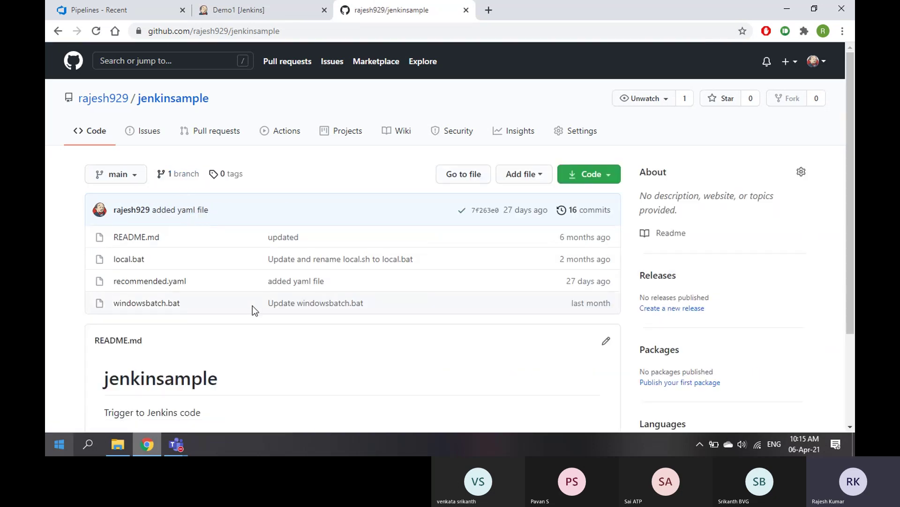
{"action": "scroll", "coordinate": [252, 305], "scroll_direction": "down", "scroll_amount": 3}
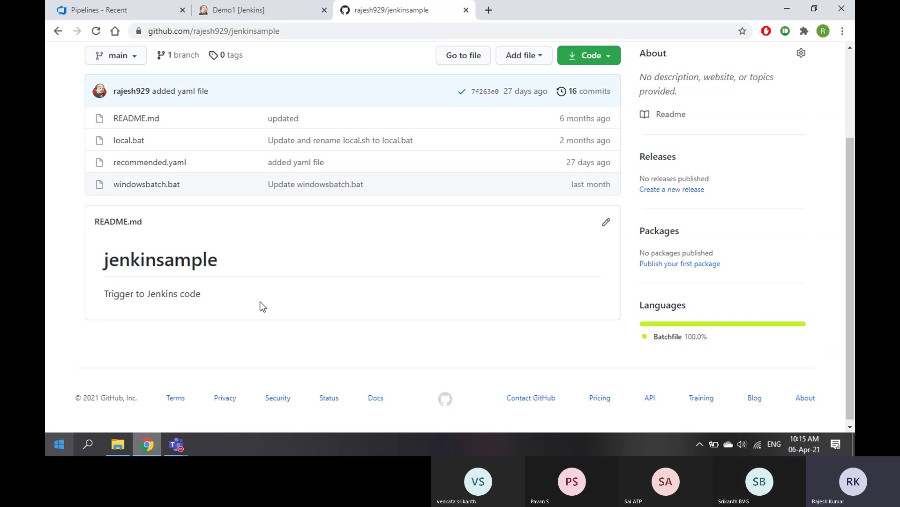
{"action": "scroll", "coordinate": [260, 301], "scroll_direction": "up", "scroll_amount": 3}
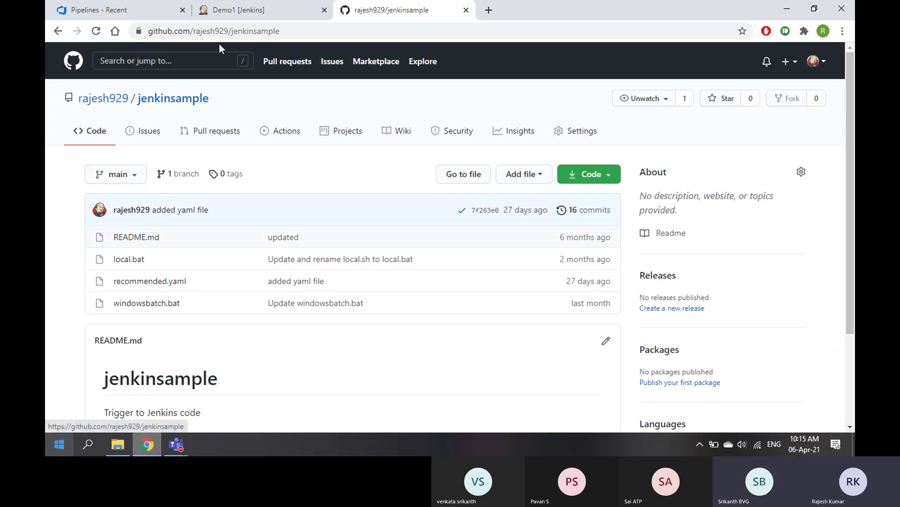
{"action": "left_click", "coordinate": [230, 9]}
{"action": "scroll", "coordinate": [236, 182], "scroll_direction": "up", "scroll_amount": 2}
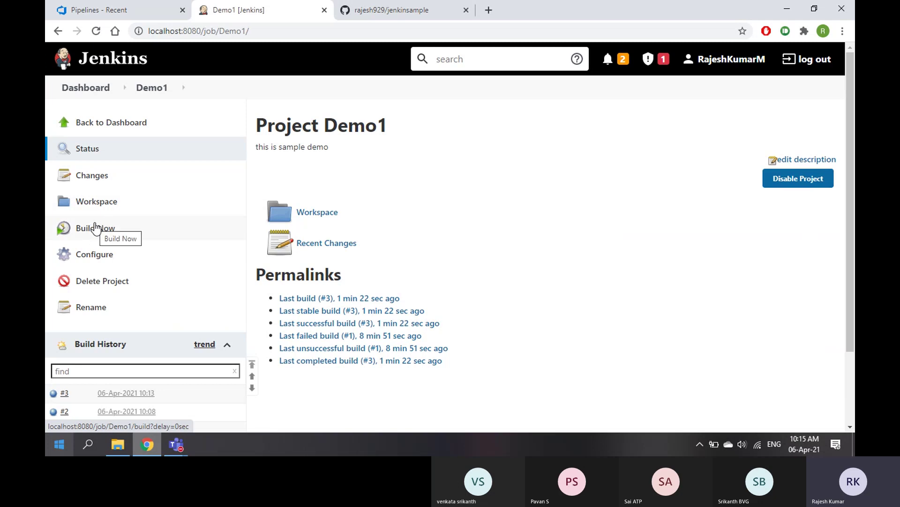
{"action": "left_click", "coordinate": [378, 10]}
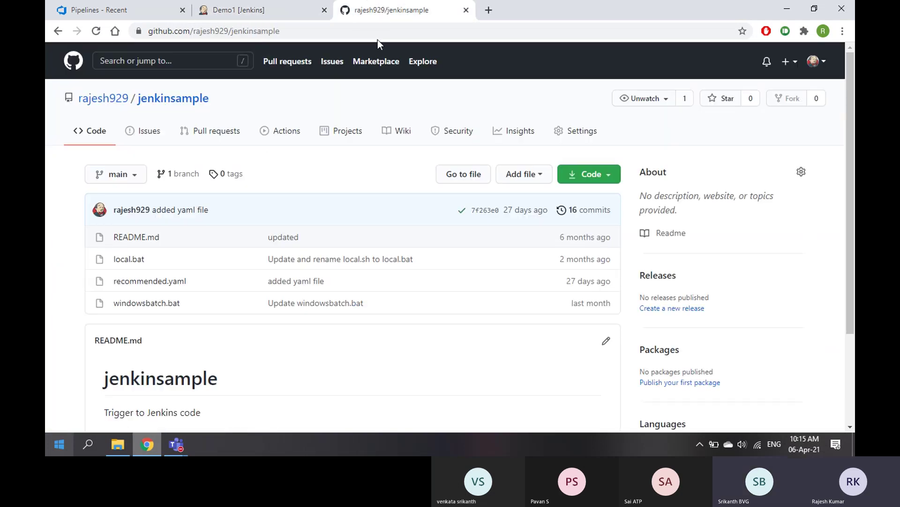
{"action": "left_click", "coordinate": [126, 9]}
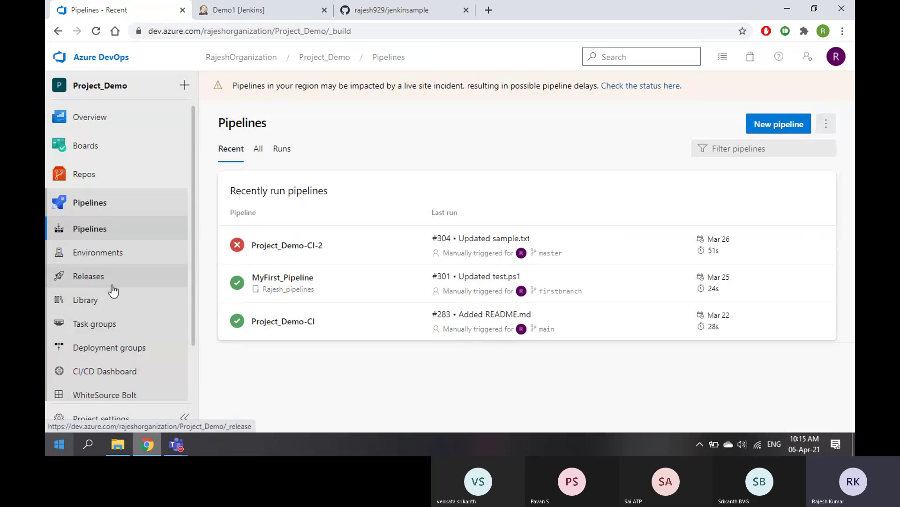
From Releases, create a new release pipeline as an Empty job with its stage named Dev
{"action": "left_click", "coordinate": [96, 280]}
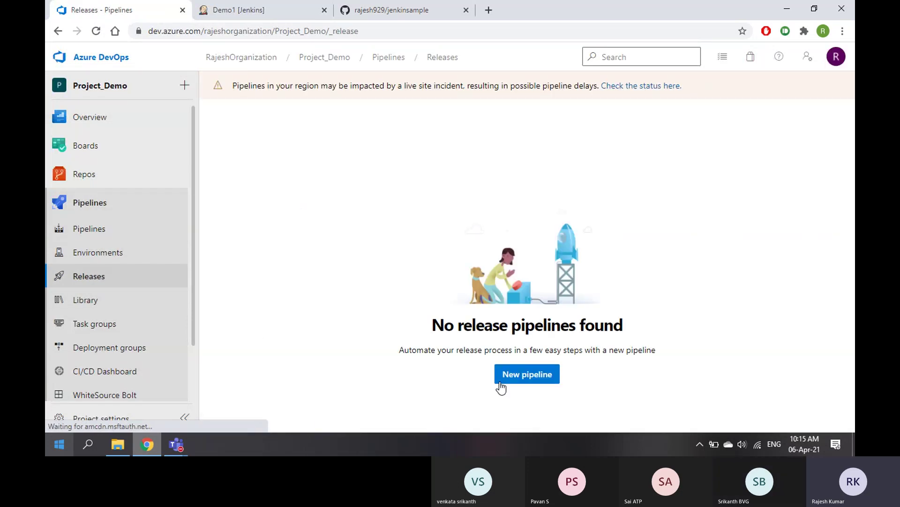
{"action": "left_click", "coordinate": [519, 375]}
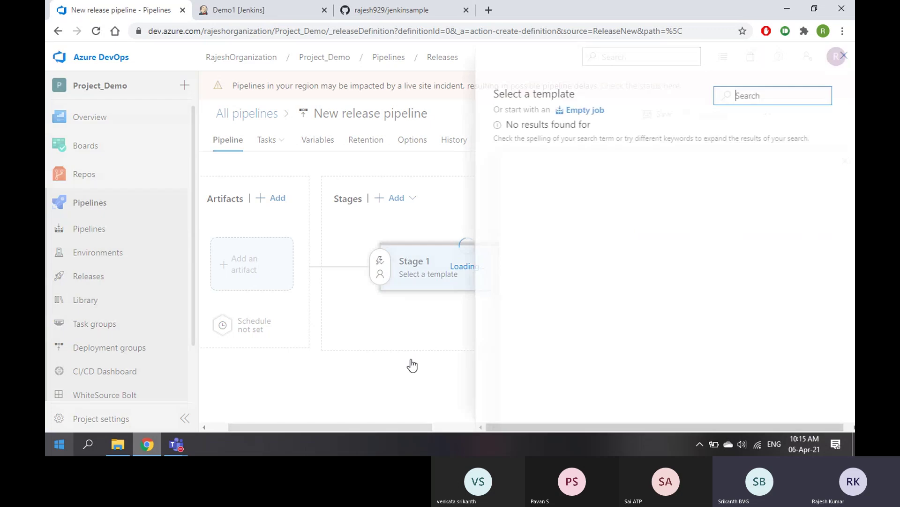
{"action": "left_click", "coordinate": [581, 112]}
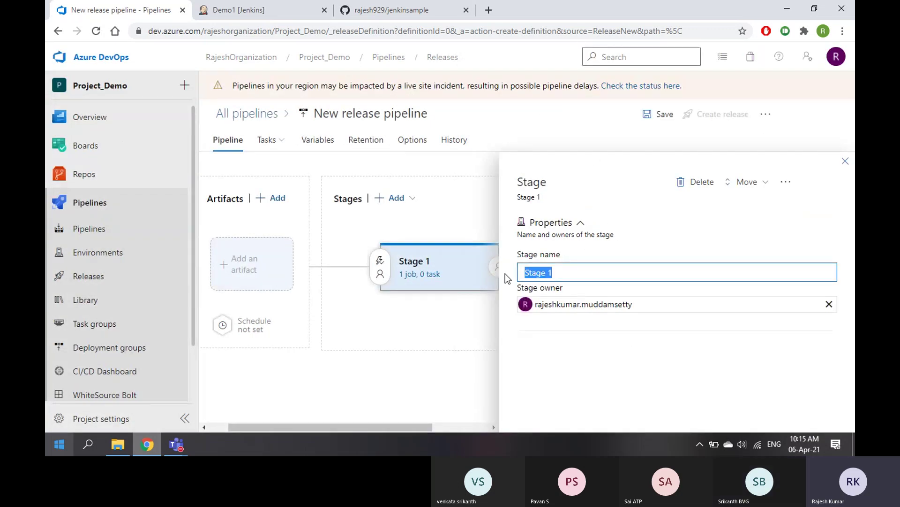
{"action": "type", "text": "dev"}
{"action": "left_click", "coordinate": [552, 292]}
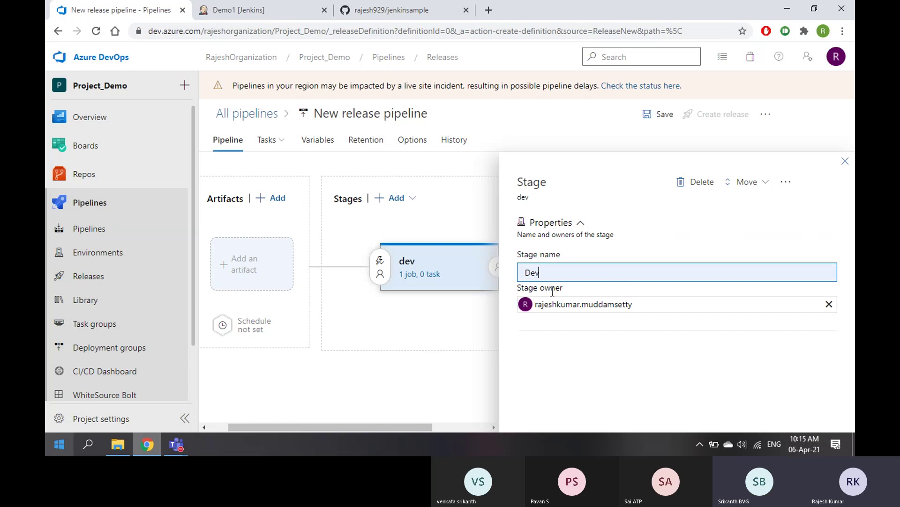
{"action": "left_click", "coordinate": [845, 161]}
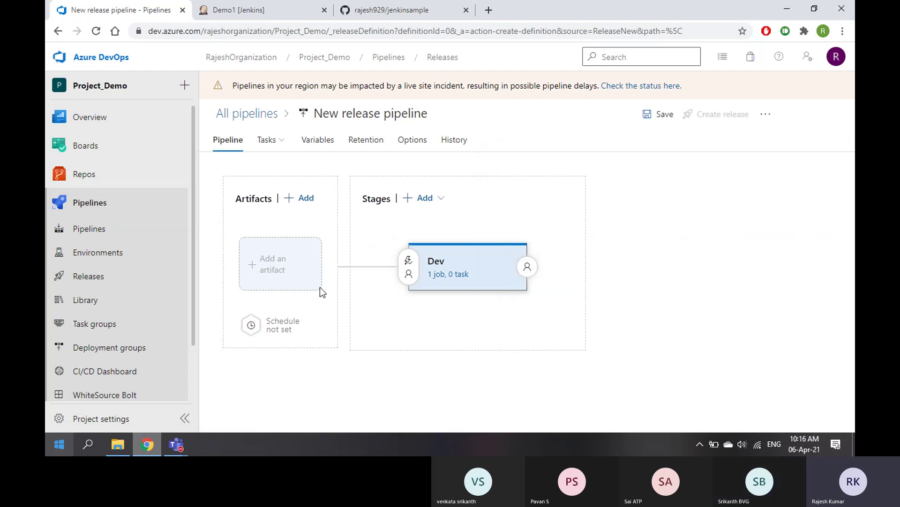
Add a Jenkins artifact source and find no service connection or Jenkins job available
{"action": "left_click", "coordinate": [261, 258]}
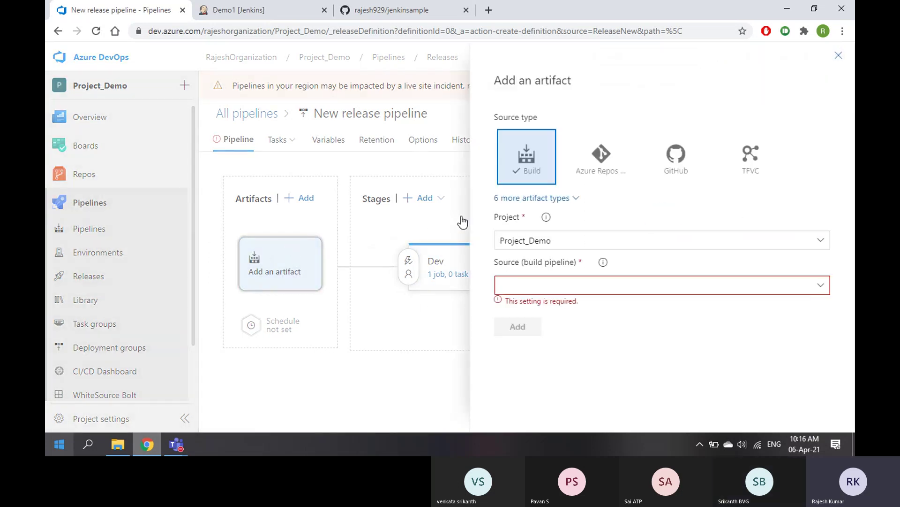
{"action": "left_click", "coordinate": [573, 199]}
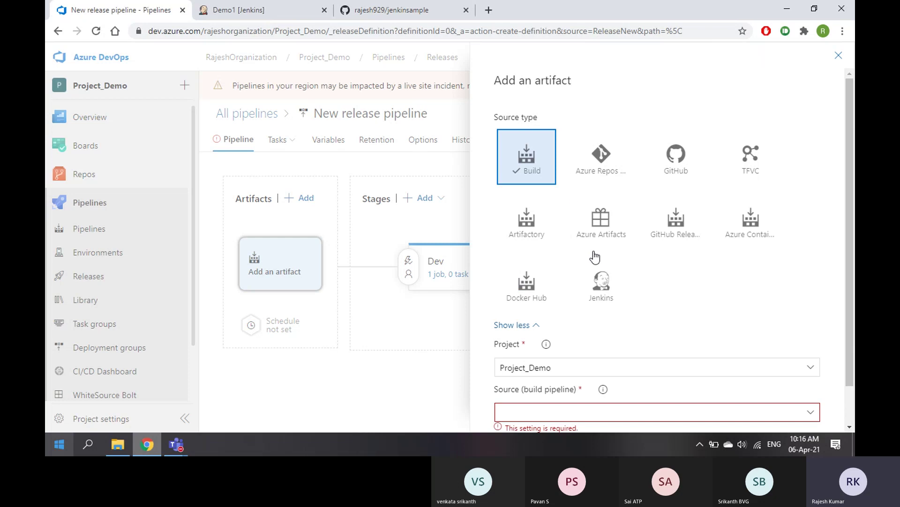
{"action": "left_click", "coordinate": [601, 283]}
{"action": "scroll", "coordinate": [732, 288], "scroll_direction": "down", "scroll_amount": 1}
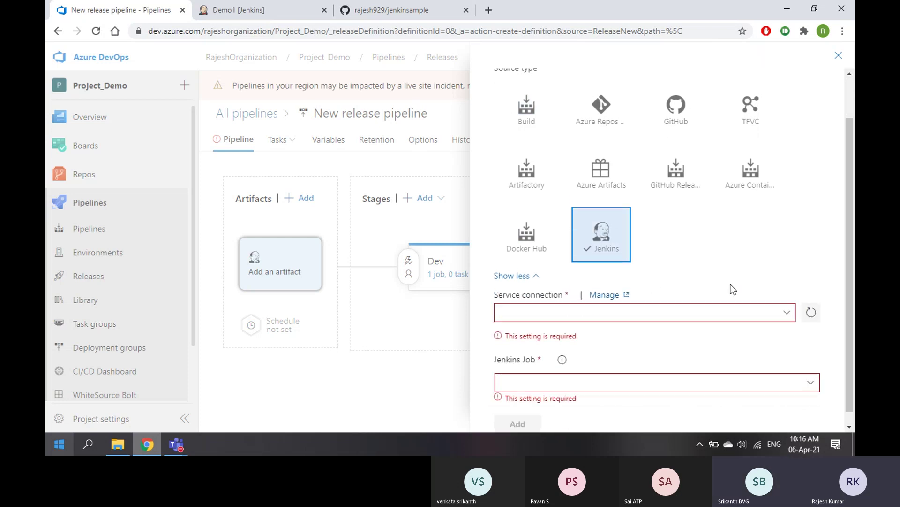
{"action": "left_click", "coordinate": [788, 302]}
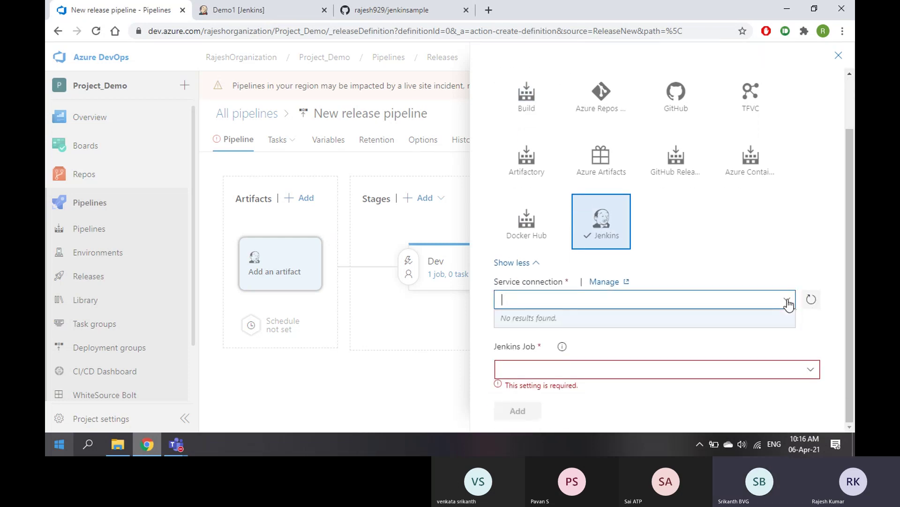
{"action": "left_click", "coordinate": [677, 240]}
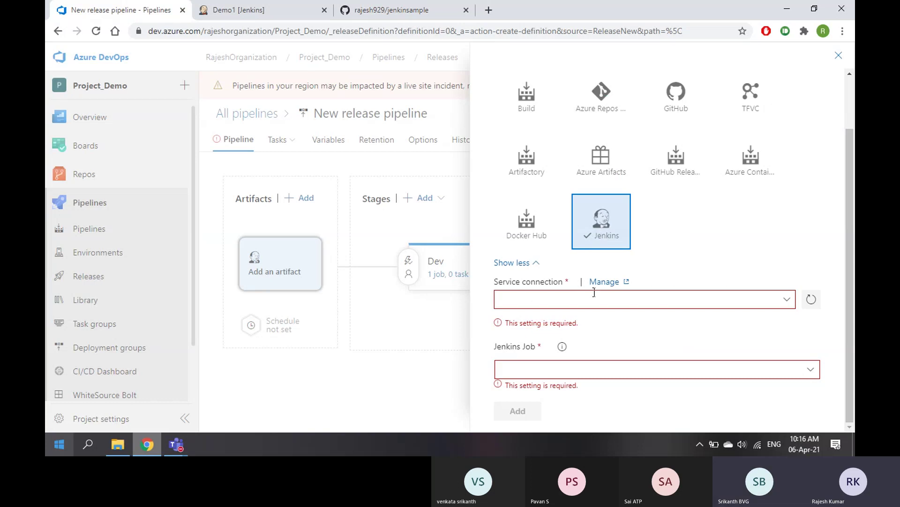
{"action": "left_click", "coordinate": [785, 300]}
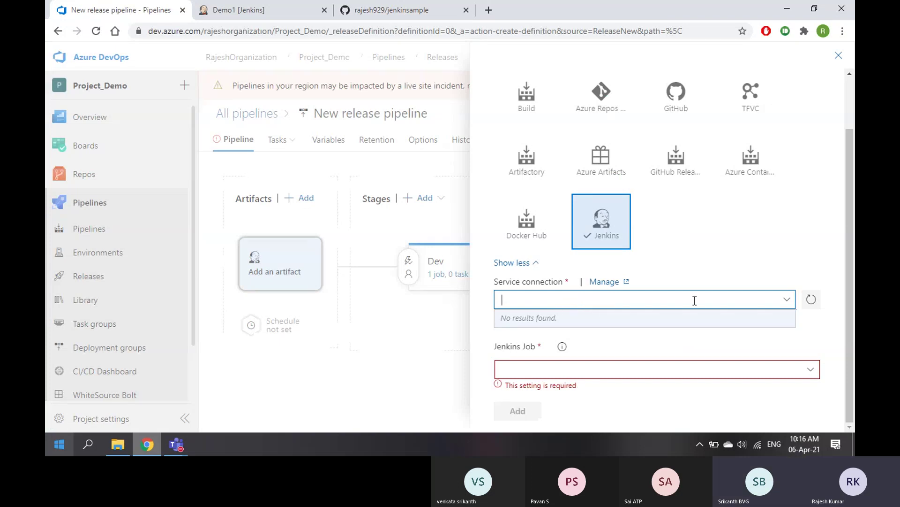
{"action": "left_click", "coordinate": [819, 372]}
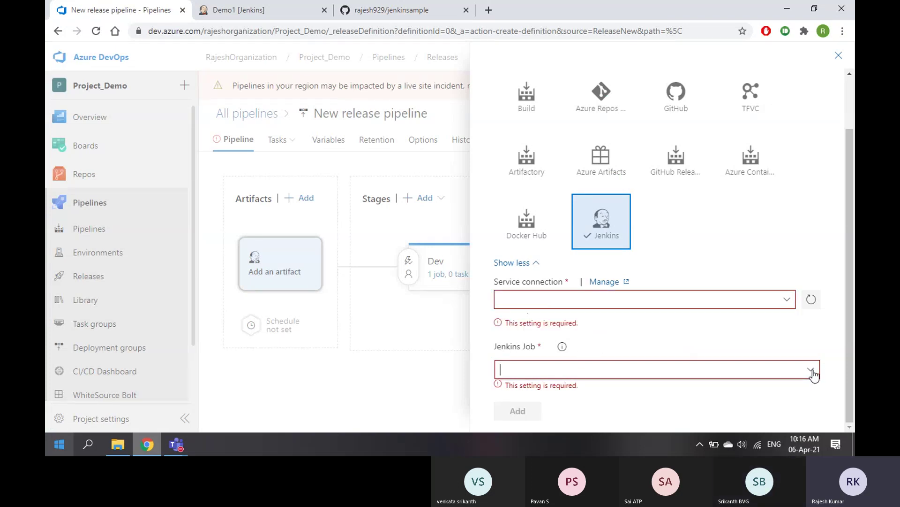
{"action": "left_click", "coordinate": [612, 375]}
{"action": "left_click", "coordinate": [662, 376]}
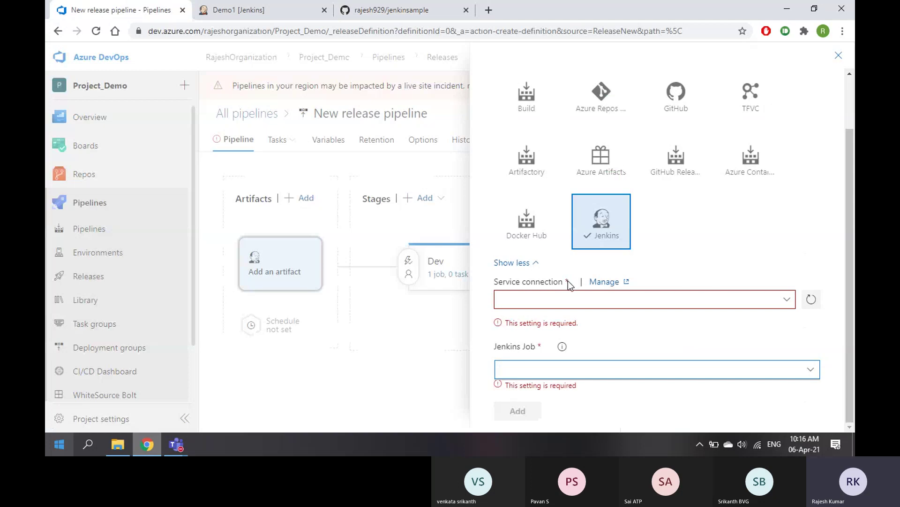
Open service connection management in a new tab and close the Jenkins artifact panel
{"action": "left_click", "coordinate": [604, 283]}
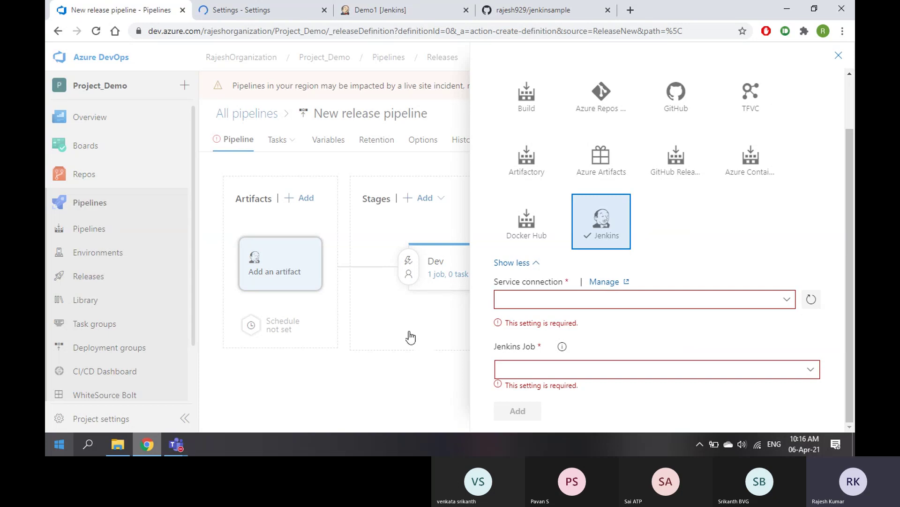
{"action": "left_click", "coordinate": [840, 56]}
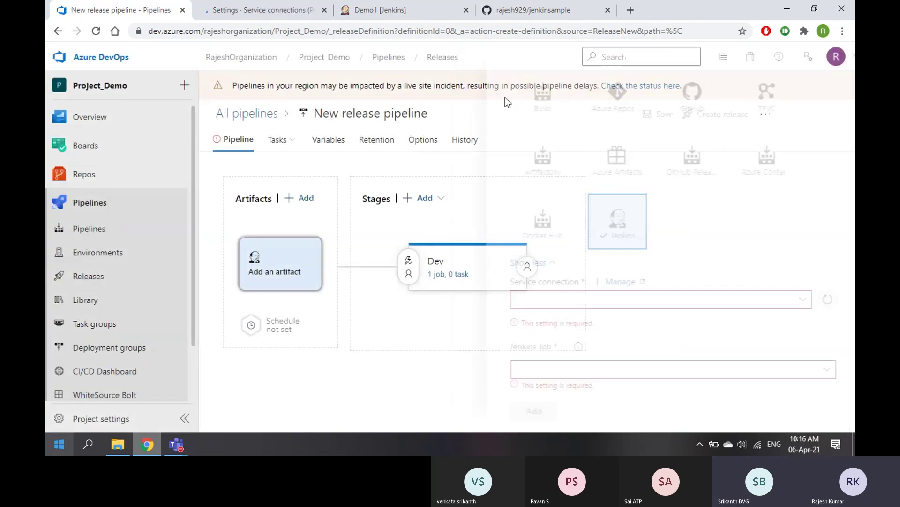
{"action": "scroll", "coordinate": [177, 349], "scroll_direction": "down", "scroll_amount": 2}
Leave the unsaved pipeline for Project settings and open Pipelines > Service connections
{"action": "left_click", "coordinate": [103, 419]}
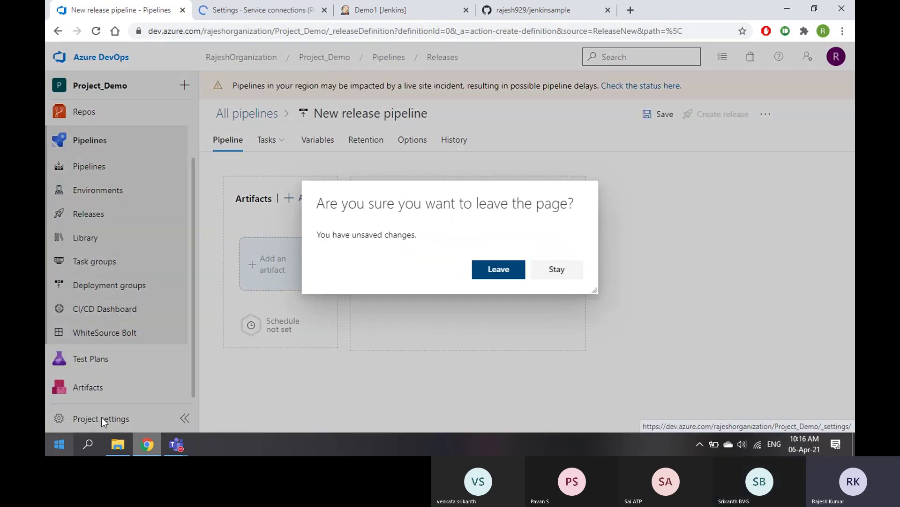
{"action": "left_click", "coordinate": [496, 271]}
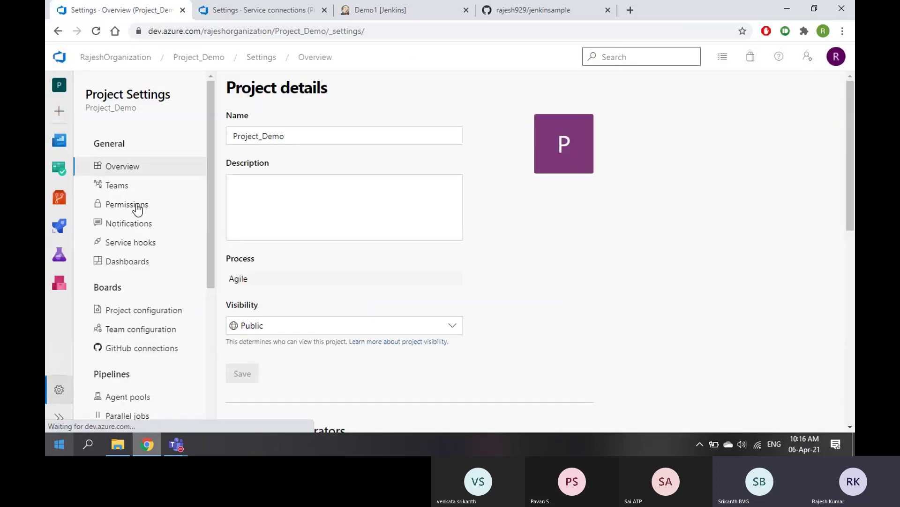
{"action": "scroll", "coordinate": [139, 211], "scroll_direction": "down", "scroll_amount": 5}
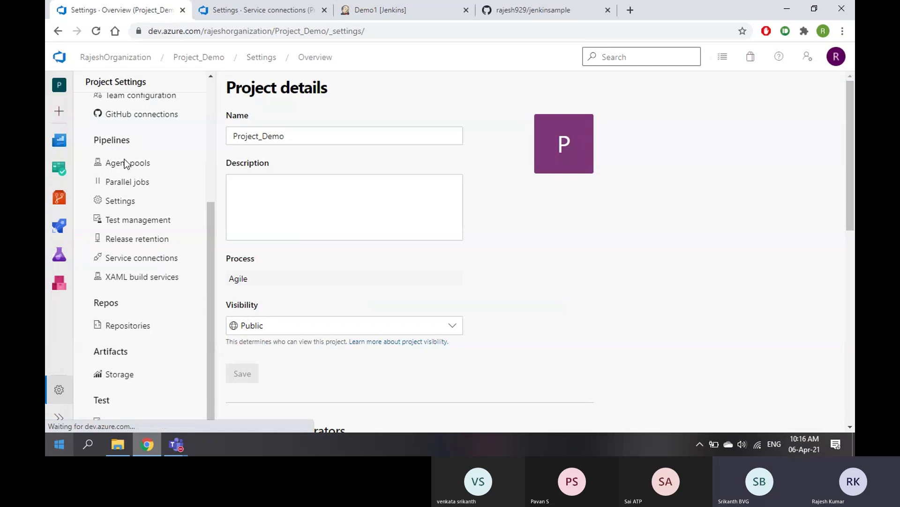
{"action": "left_click", "coordinate": [145, 259]}
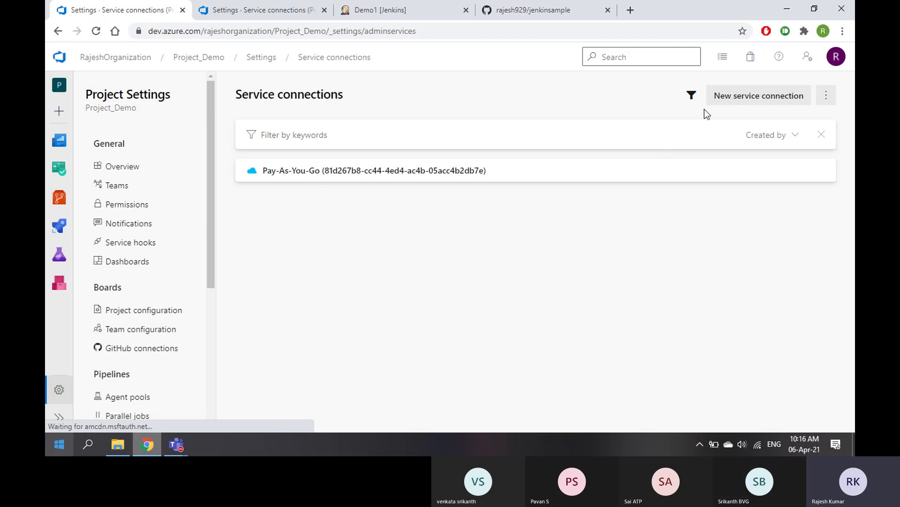
Start a New service connection, find Jenkins in the type list, and continue with it
{"action": "left_click", "coordinate": [738, 97]}
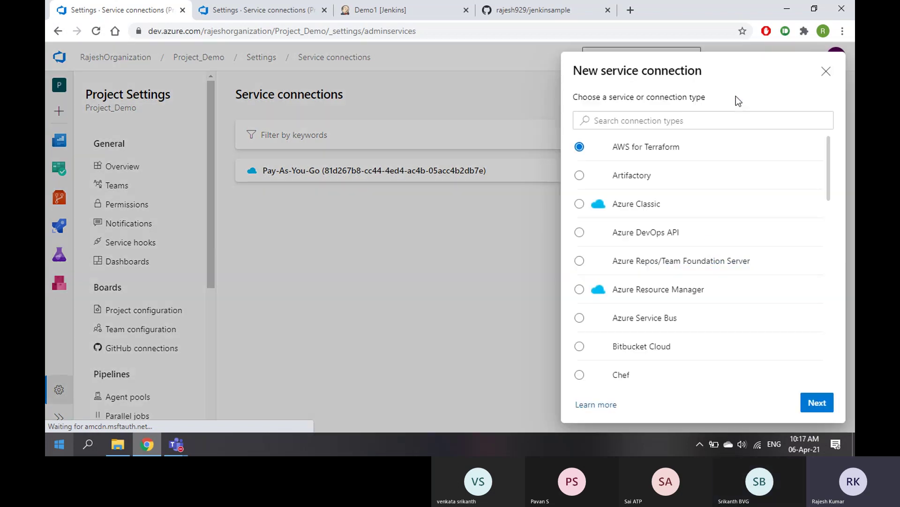
{"action": "scroll", "coordinate": [683, 272], "scroll_direction": "down", "scroll_amount": 12}
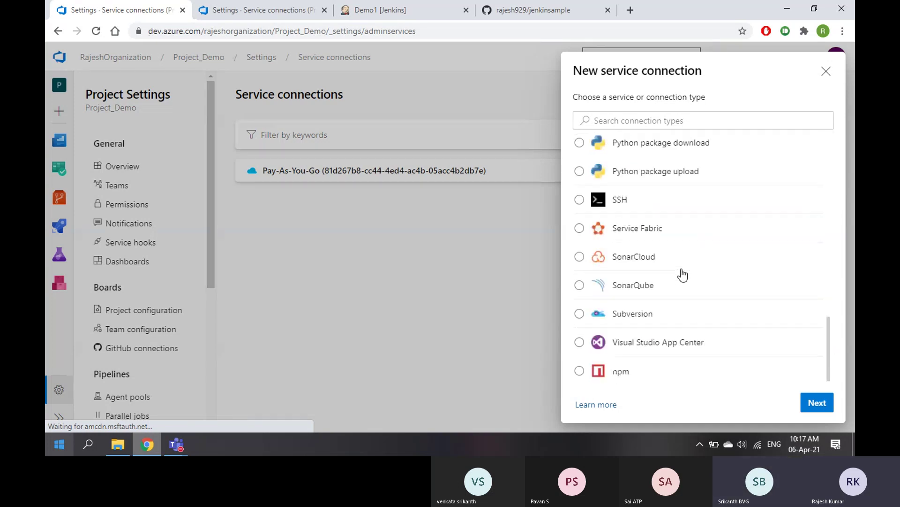
{"action": "scroll", "coordinate": [666, 330], "scroll_direction": "up", "scroll_amount": 8}
{"action": "scroll", "coordinate": [666, 330], "scroll_direction": "up", "scroll_amount": 6}
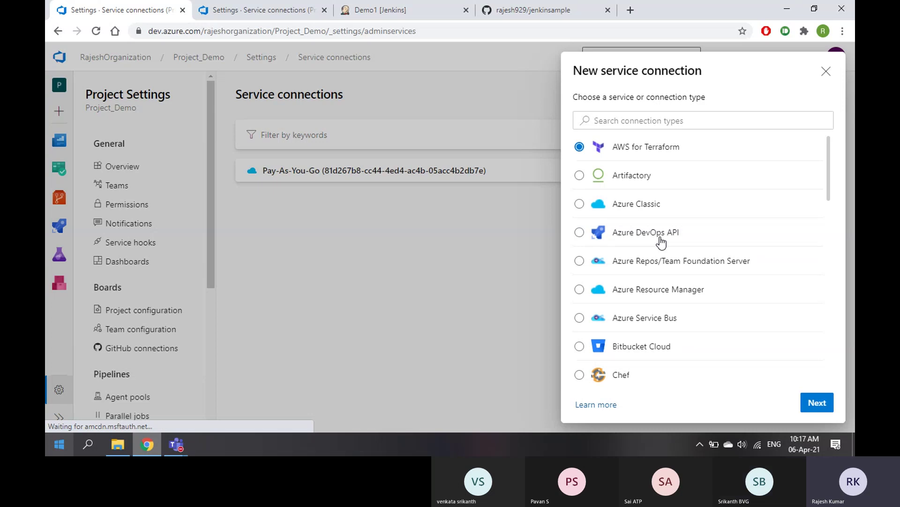
{"action": "scroll", "coordinate": [661, 242], "scroll_direction": "down", "scroll_amount": 13}
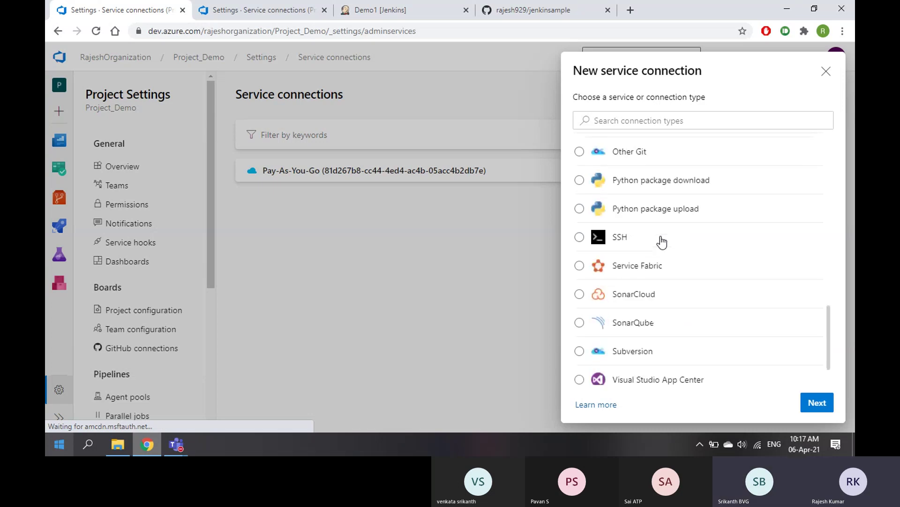
{"action": "scroll", "coordinate": [661, 243], "scroll_direction": "down", "scroll_amount": 1}
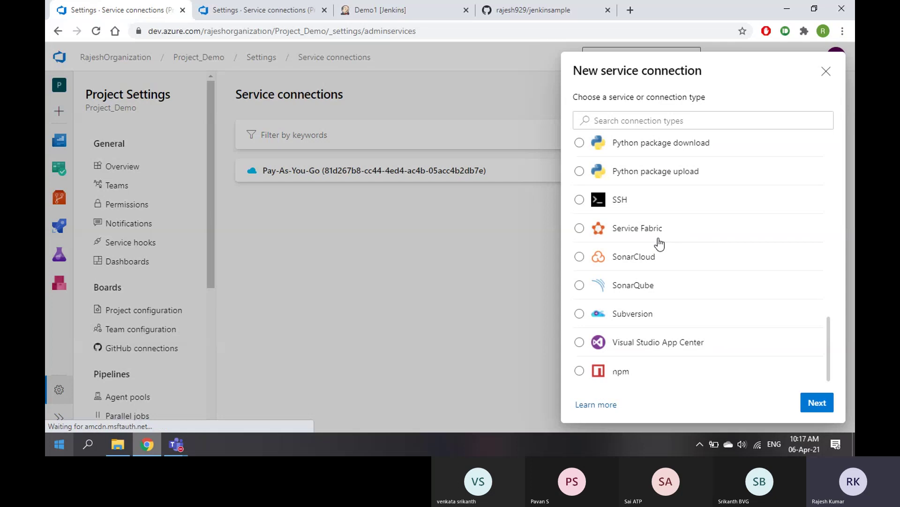
{"action": "scroll", "coordinate": [659, 244], "scroll_direction": "up", "scroll_amount": 6}
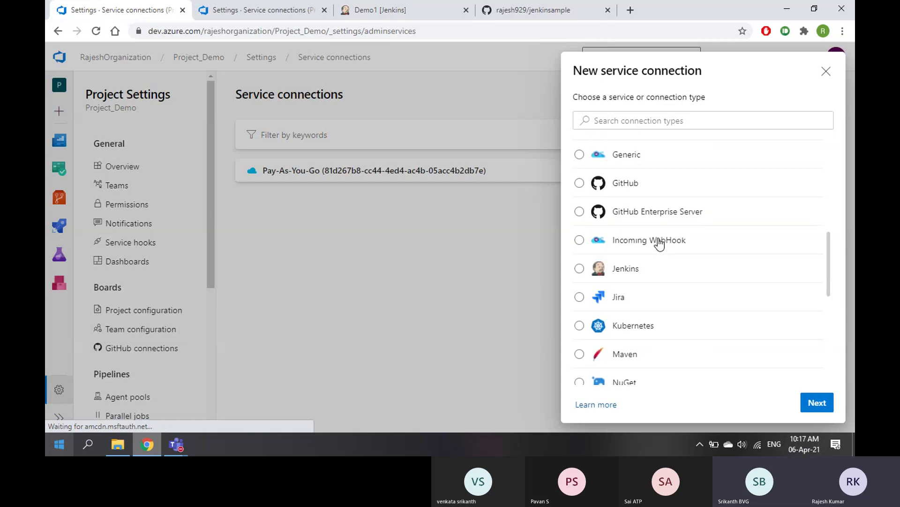
{"action": "scroll", "coordinate": [660, 244], "scroll_direction": "up", "scroll_amount": 6}
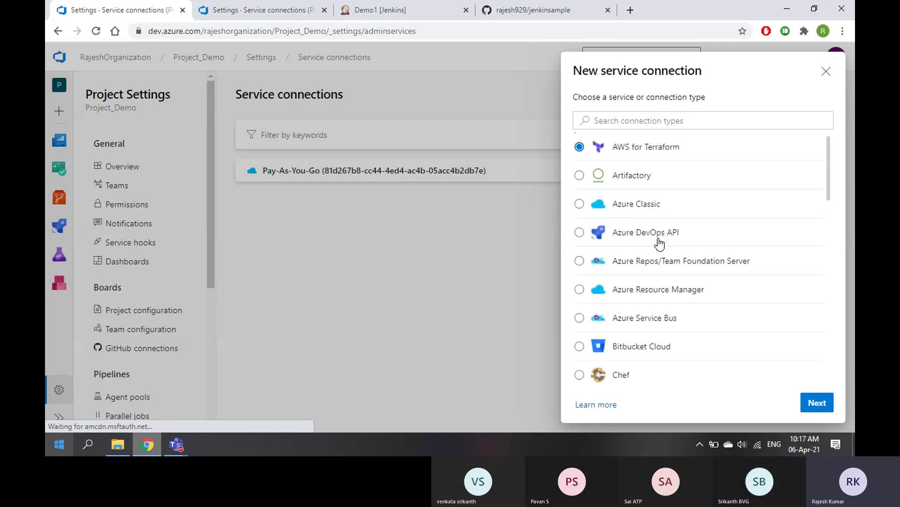
{"action": "scroll", "coordinate": [660, 243], "scroll_direction": "down", "scroll_amount": 2}
{"action": "scroll", "coordinate": [660, 244], "scroll_direction": "down", "scroll_amount": 5}
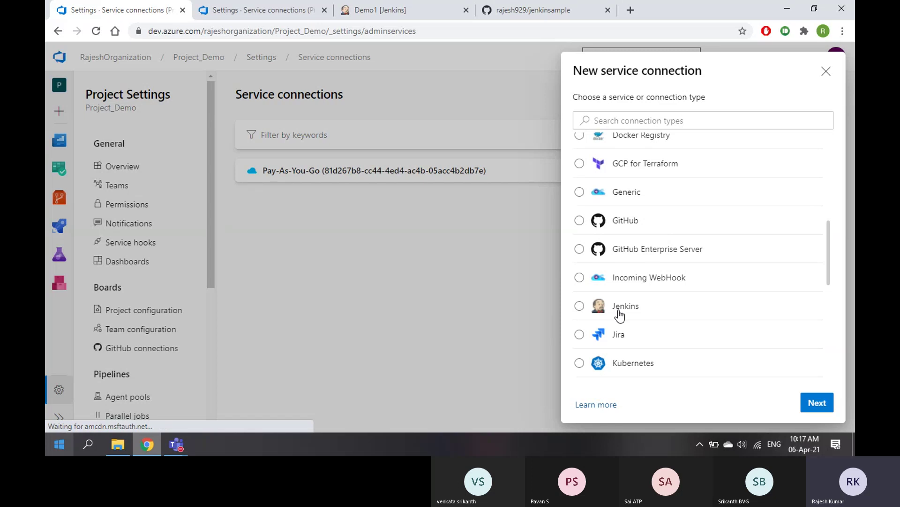
{"action": "left_click", "coordinate": [619, 312]}
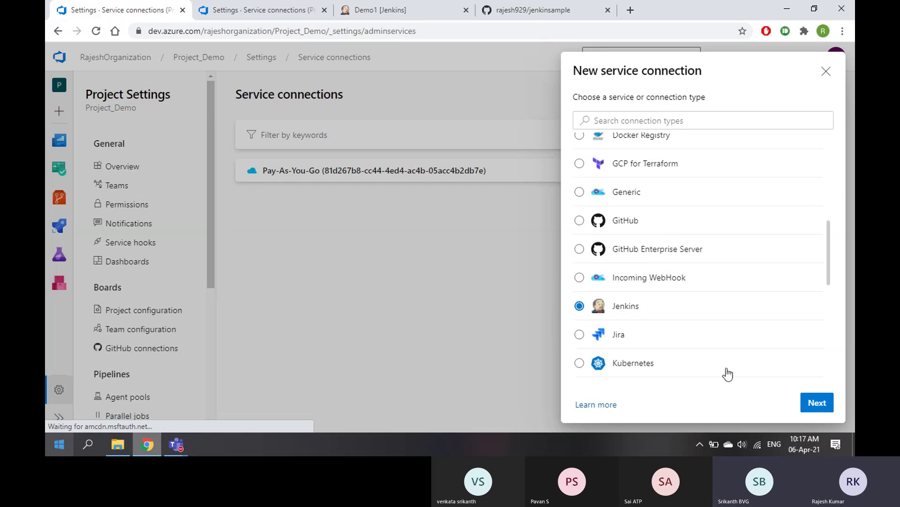
{"action": "left_click", "coordinate": [820, 403]}
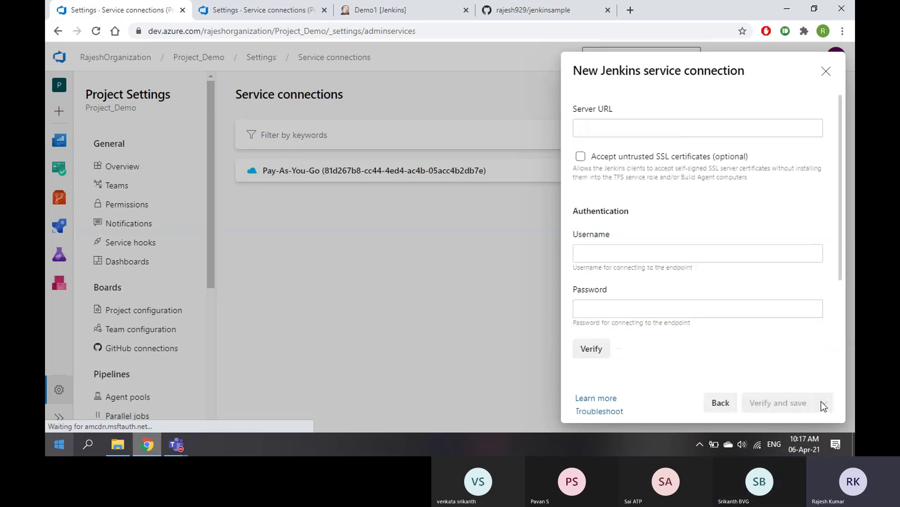
{"action": "left_click", "coordinate": [635, 124]}
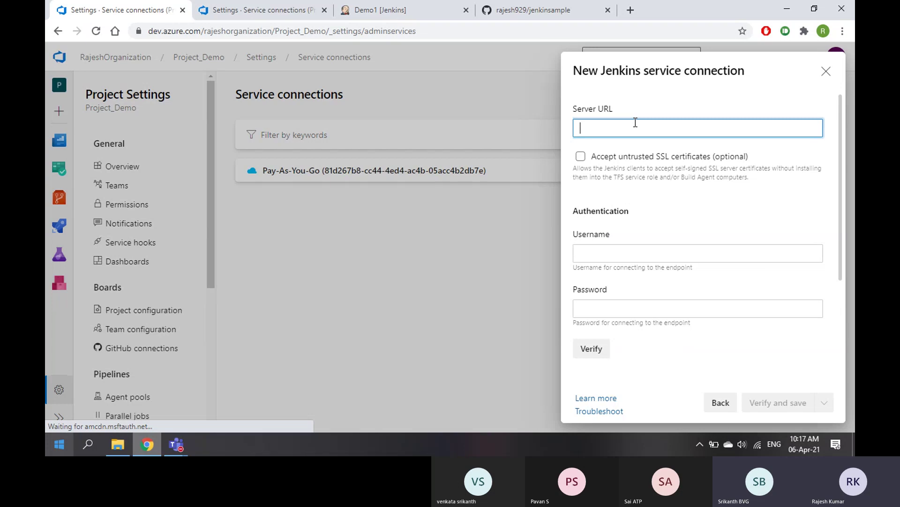
{"action": "left_click", "coordinate": [412, 10]}
{"action": "left_click", "coordinate": [631, 10]}
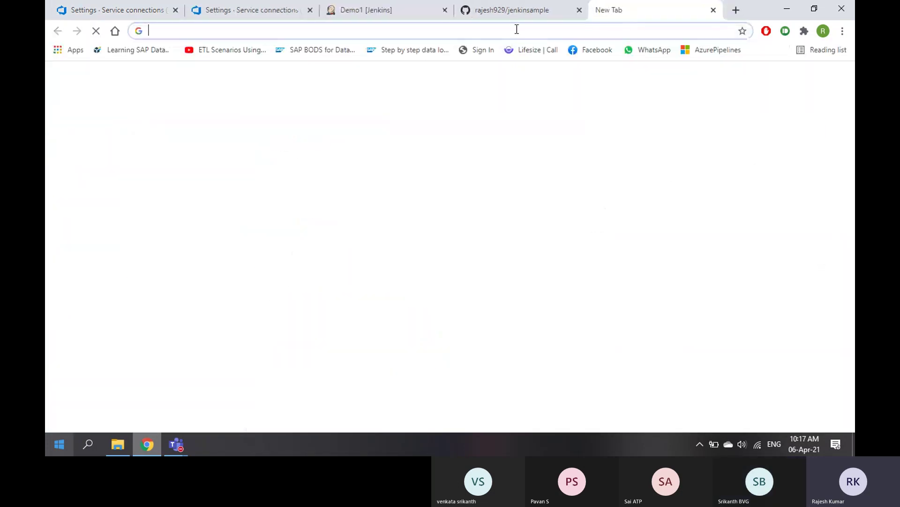
{"action": "type", "text": "192.168.176.1:8080"}
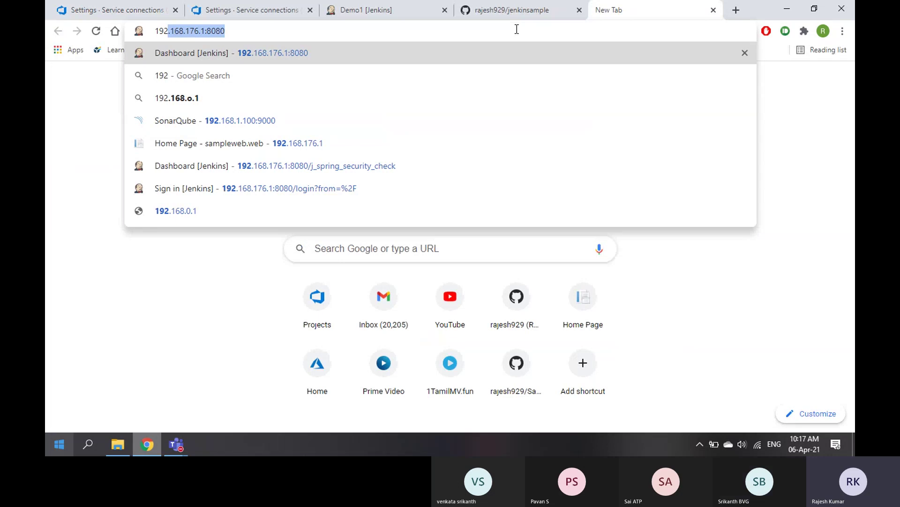
{"action": "key", "text": "Right"}
{"action": "key", "text": "Return"}
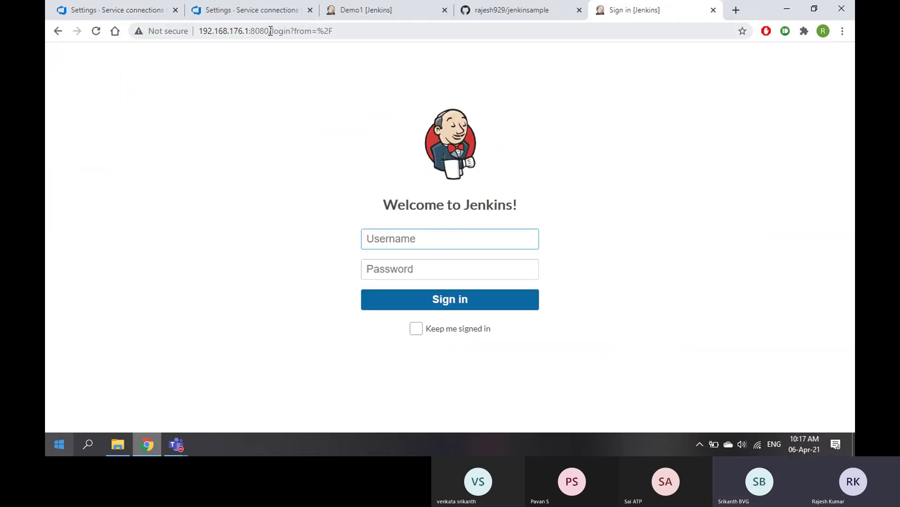
{"action": "left_click_drag", "start_coordinate": [269, 31], "coordinate": [196, 31]}
{"action": "key", "text": "ctrl+c"}
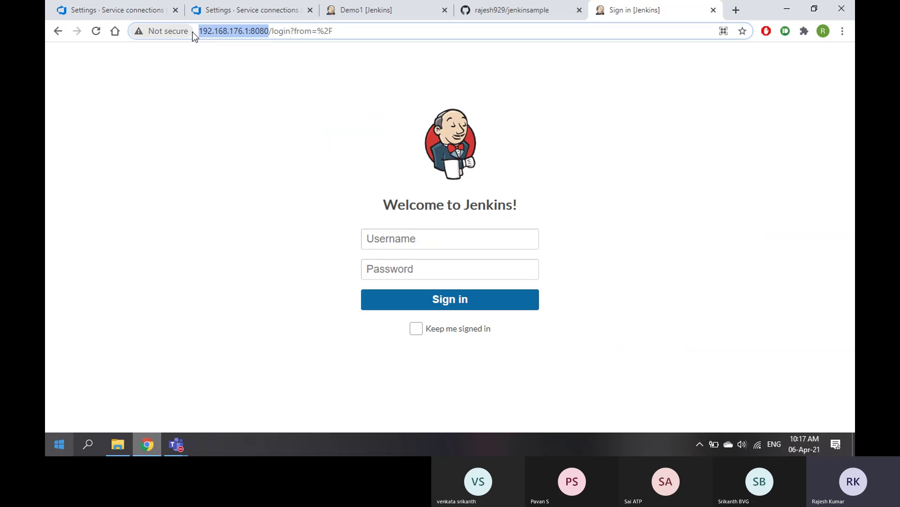
{"action": "left_click", "coordinate": [247, 15]}
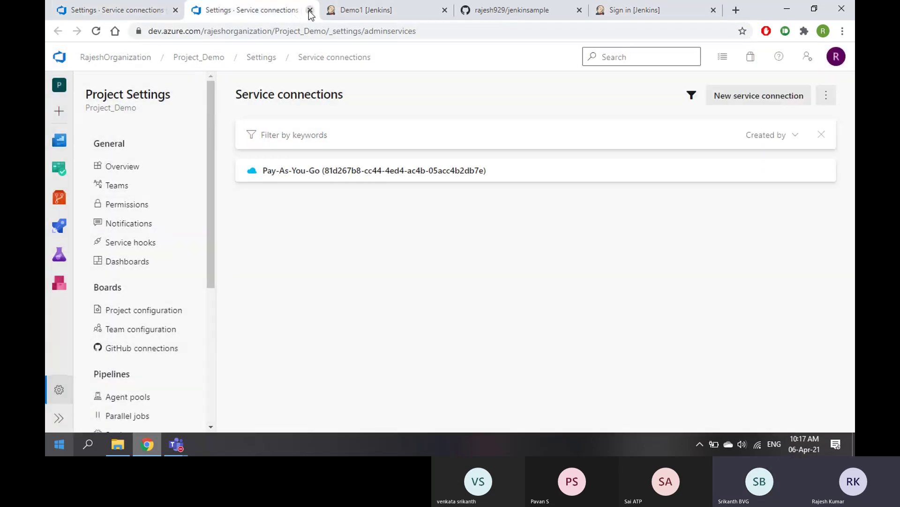
{"action": "left_click", "coordinate": [310, 10]}
{"action": "left_click", "coordinate": [115, 10]}
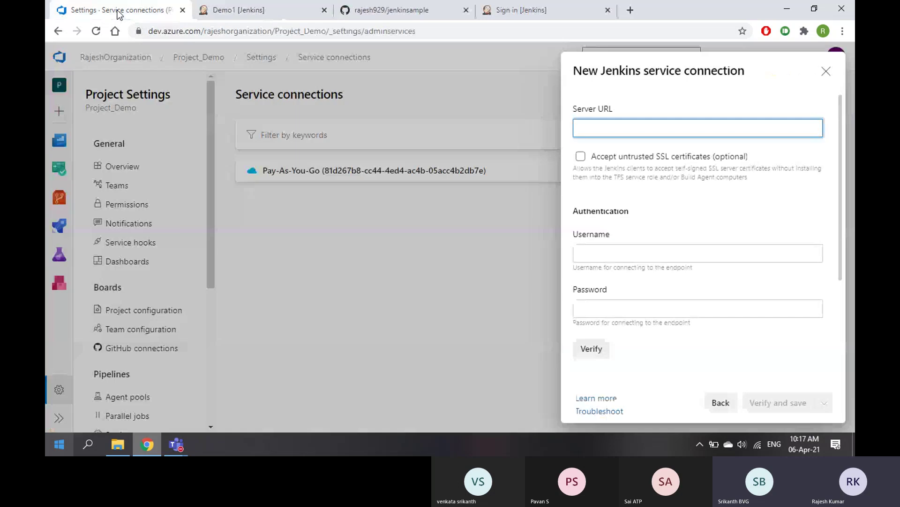
{"action": "key", "text": "ctrl+v"}
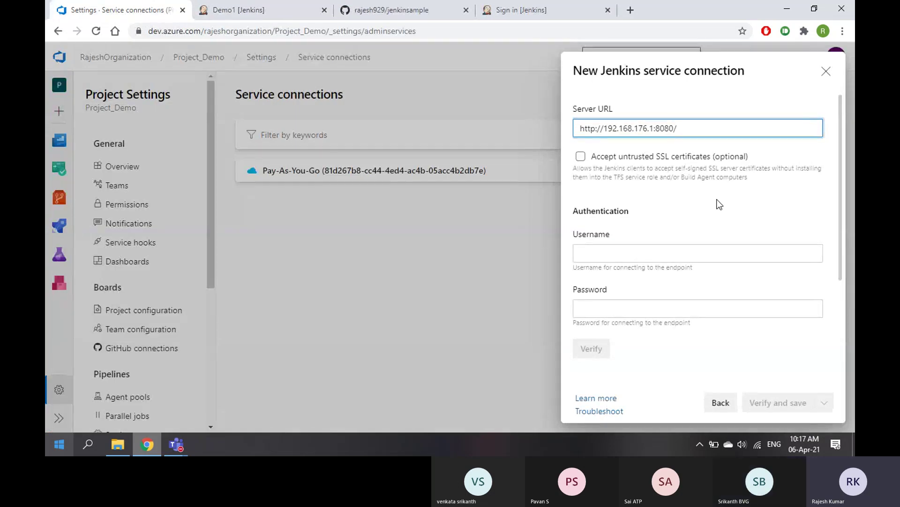
Enter the Jenkins account username and password in the connection form
{"action": "left_click", "coordinate": [609, 256]}
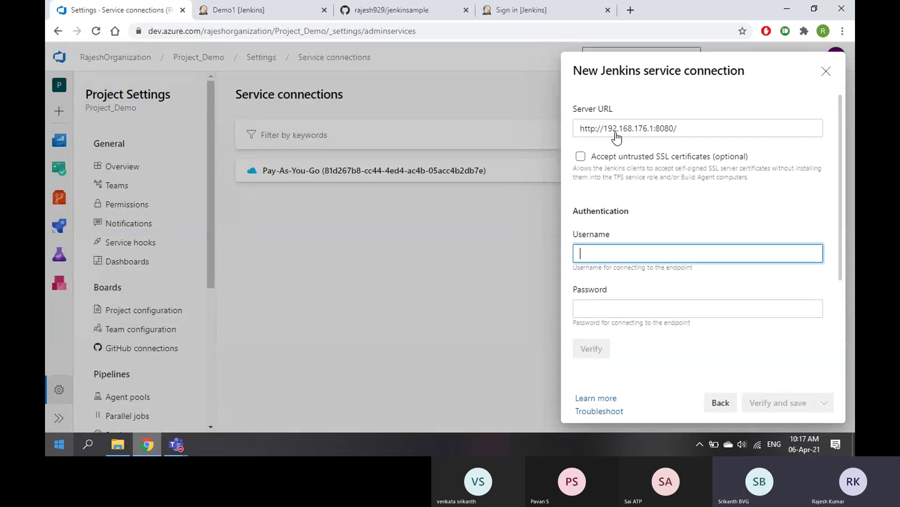
{"action": "left_click", "coordinate": [548, 10]}
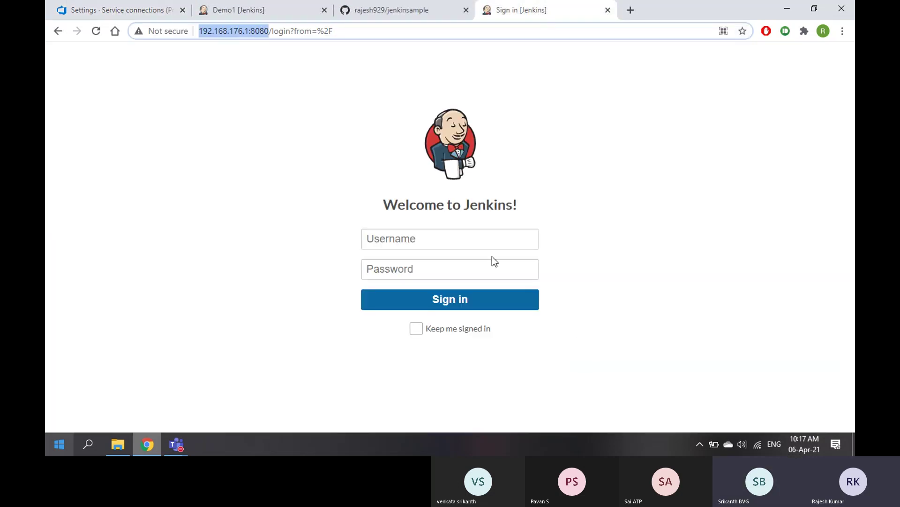
{"action": "left_click", "coordinate": [608, 9]}
{"action": "left_click", "coordinate": [156, 12]}
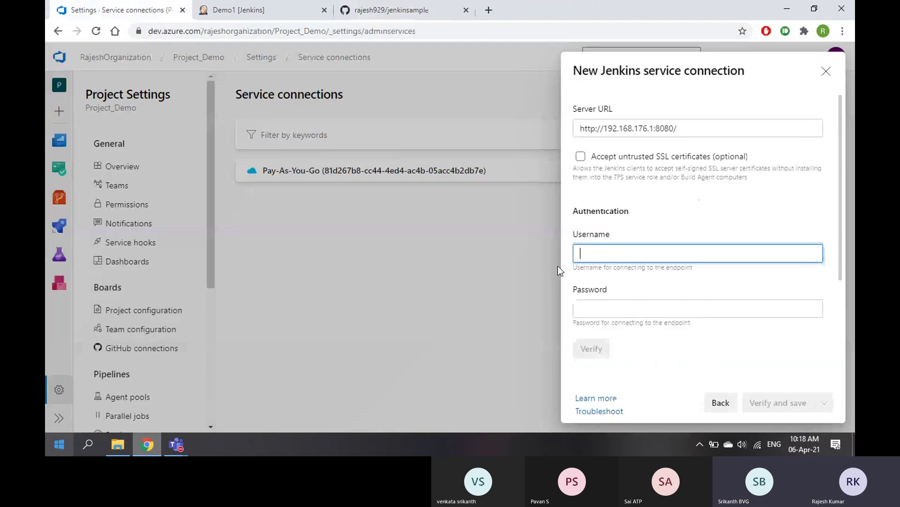
{"action": "type", "text": "rajeshm"}
{"action": "key", "text": "Tab"}
{"action": "type", "text": "********"}
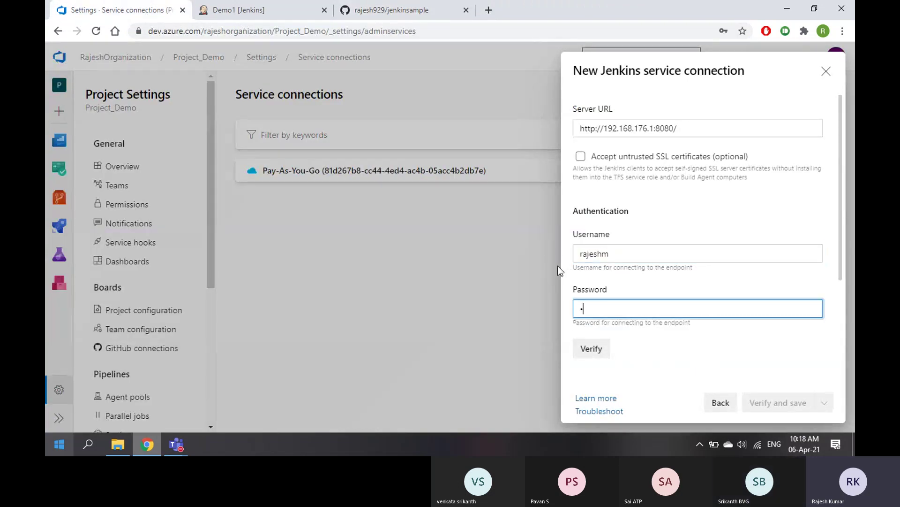
{"action": "type", "text": "**"}
Verify the Jenkins connection, which fails with a disallowed special-purpose address error
{"action": "left_click", "coordinate": [591, 351]}
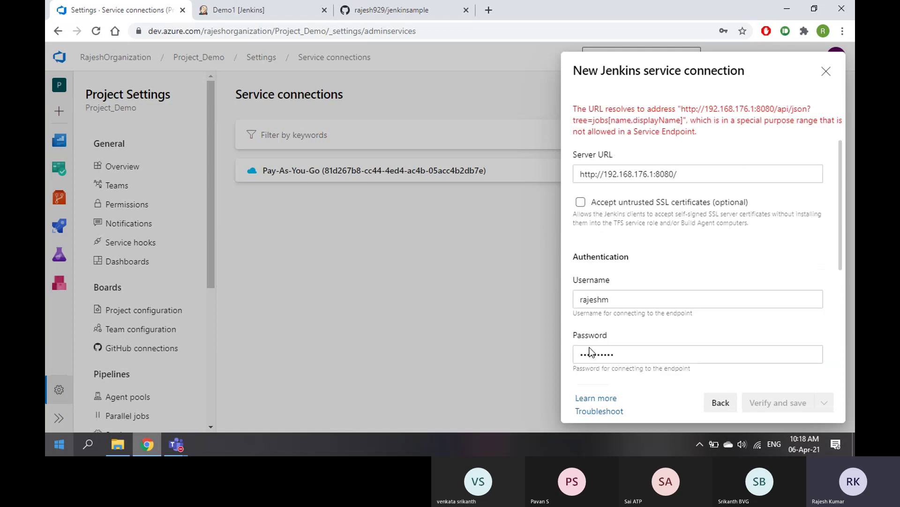
{"action": "left_click_drag", "start_coordinate": [696, 134], "coordinate": [573, 109]}
{"action": "left_click", "coordinate": [642, 124]}
Close the New Jenkins service connection form and select the organization part of the page URL
{"action": "left_click", "coordinate": [827, 71]}
{"action": "left_click", "coordinate": [161, 33]}
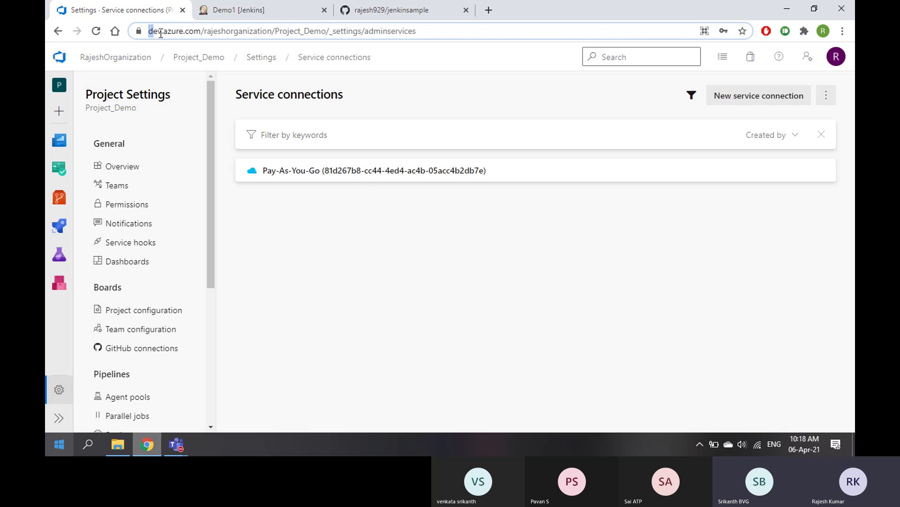
{"action": "left_click_drag", "start_coordinate": [161, 34], "coordinate": [273, 33]}
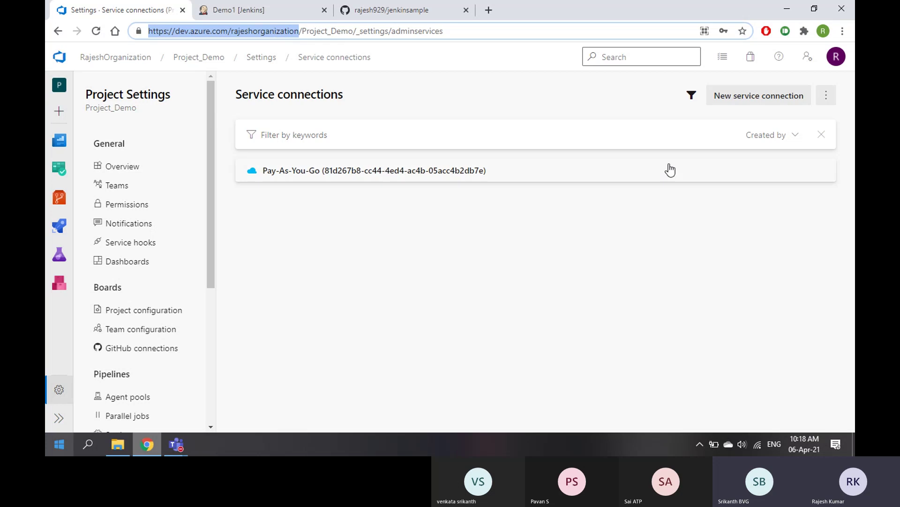
Start a new service connection of type Jenkins and continue to its form
{"action": "left_click", "coordinate": [732, 95]}
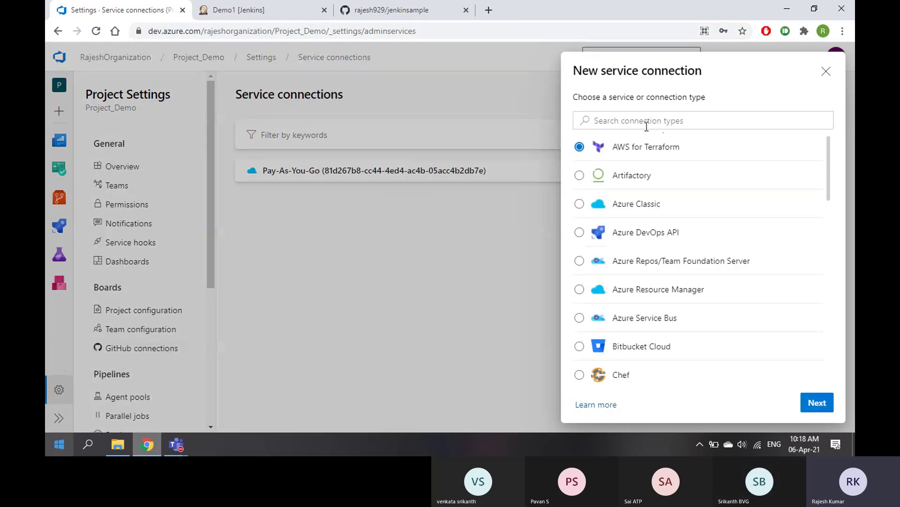
{"action": "scroll", "coordinate": [634, 293], "scroll_direction": "down", "scroll_amount": 3}
{"action": "scroll", "coordinate": [623, 355], "scroll_direction": "down", "scroll_amount": 3}
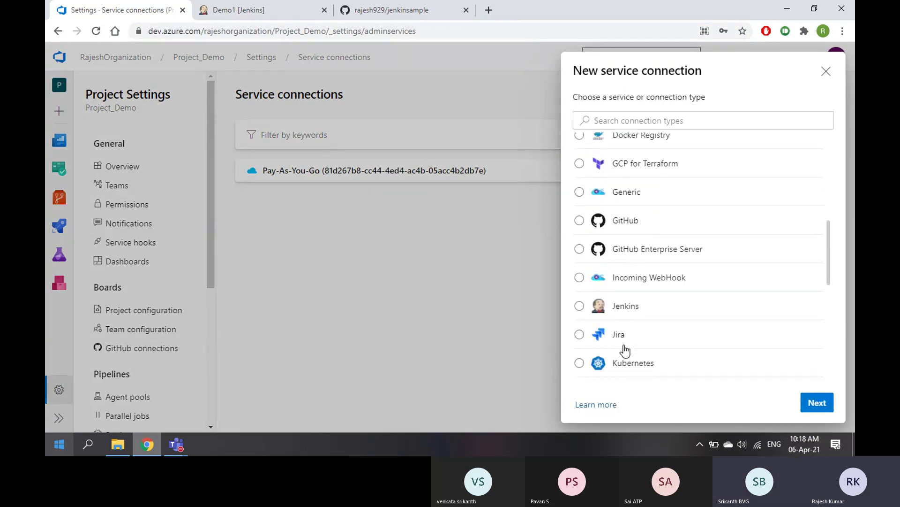
{"action": "left_click", "coordinate": [626, 310]}
{"action": "left_click", "coordinate": [634, 119]}
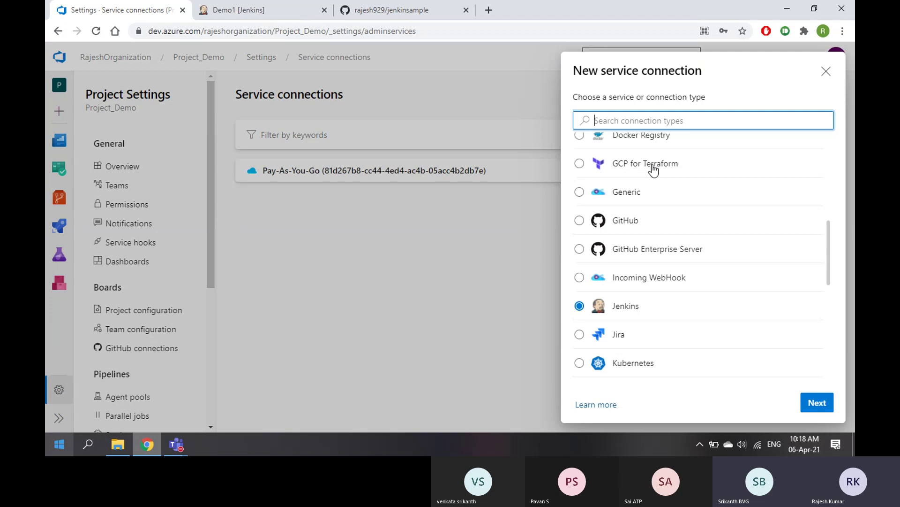
{"action": "left_click", "coordinate": [818, 404]}
{"action": "left_click", "coordinate": [629, 127]}
{"action": "key", "text": "ctrl+v"}
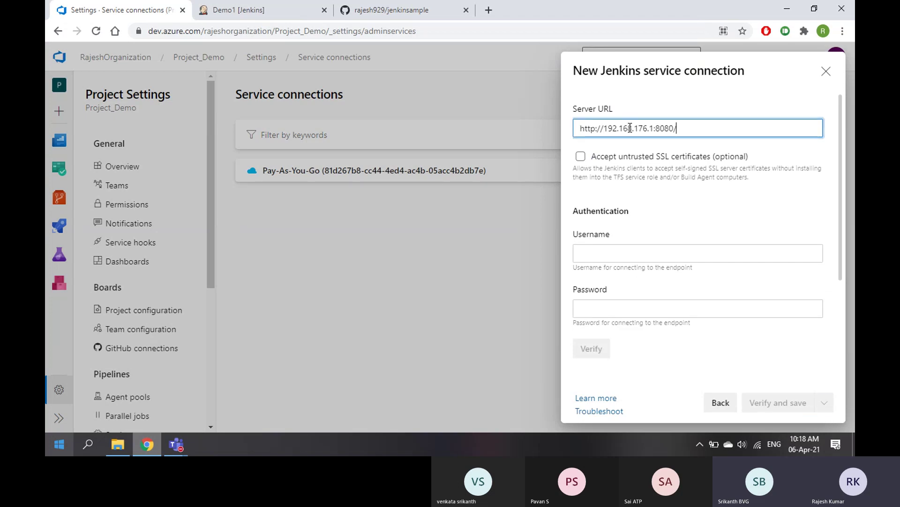
{"action": "left_click", "coordinate": [623, 256]}
{"action": "type", "text": "r"}
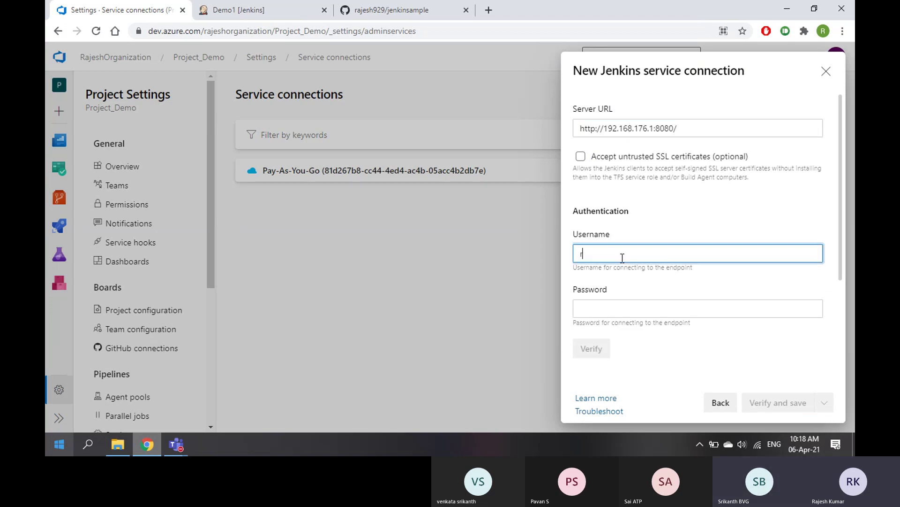
{"action": "type", "text": "ajeshm"}
{"action": "key", "text": "Tab"}
{"action": "type", "text": "••••"}
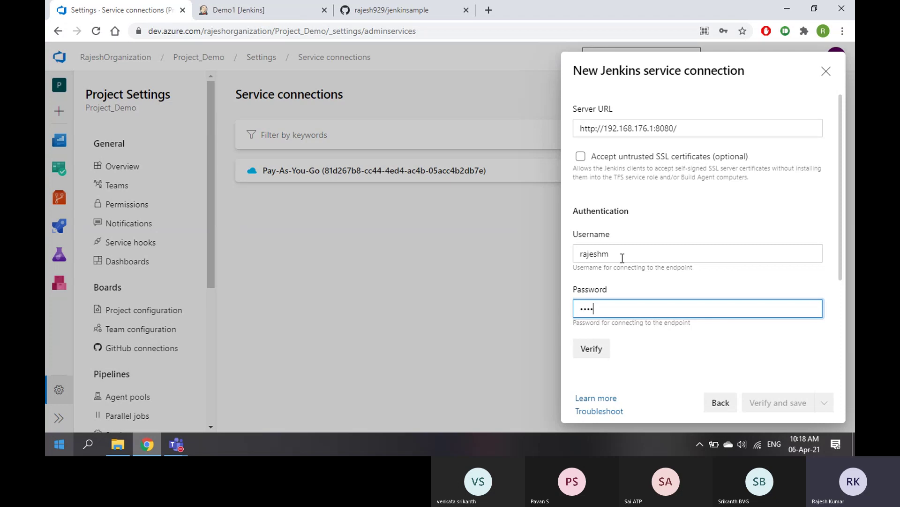
{"action": "type", "text": "••••••"}
Mute the microphone in the Teams call and return to the connection form
{"action": "left_click", "coordinate": [175, 444]}
{"action": "left_click", "coordinate": [338, 368]}
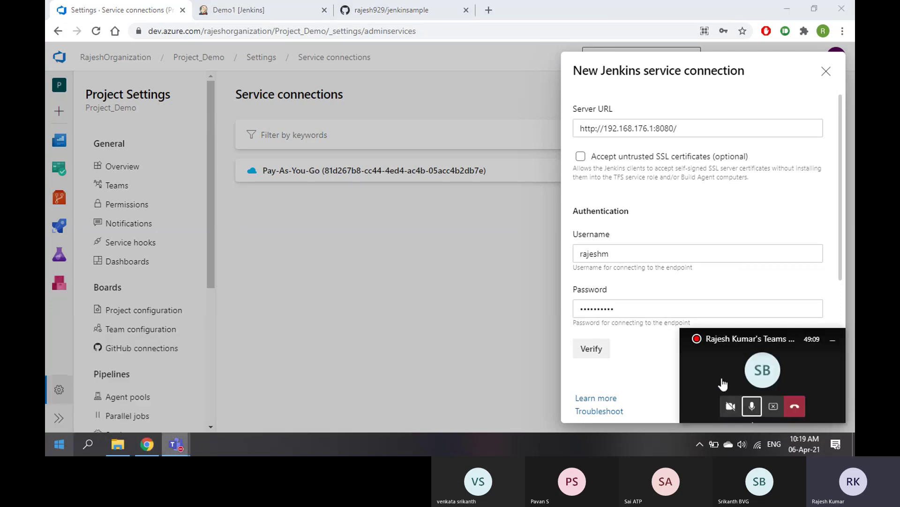
{"action": "left_click", "coordinate": [752, 406]}
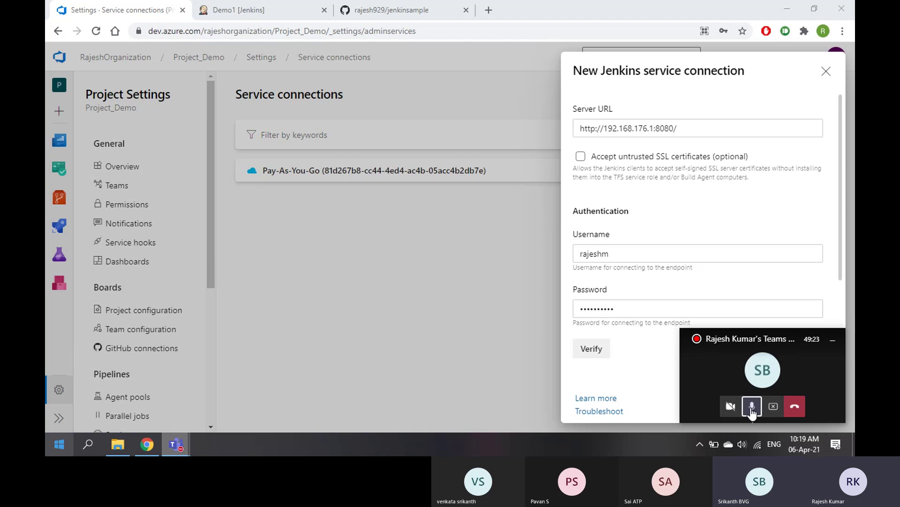
{"action": "left_click", "coordinate": [640, 364]}
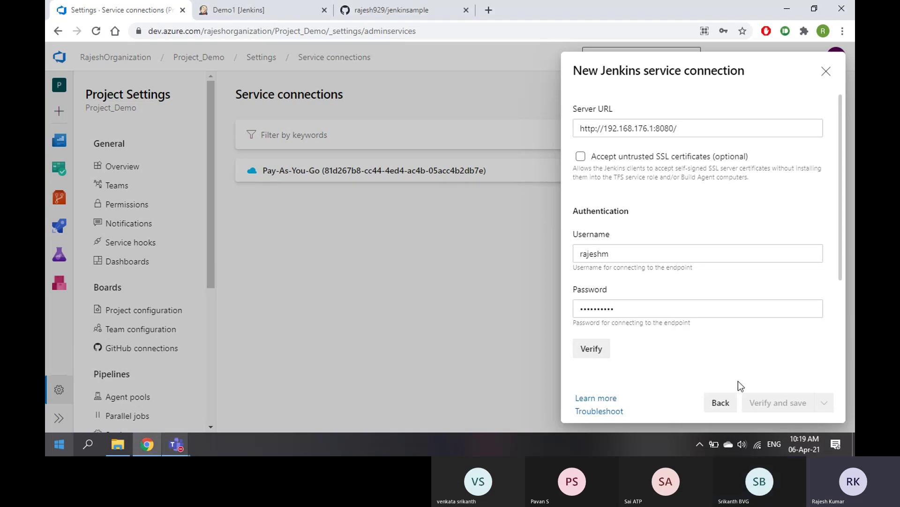
Name the service connection MyJenkinsServer
{"action": "scroll", "coordinate": [697, 364], "scroll_direction": "down", "scroll_amount": 3}
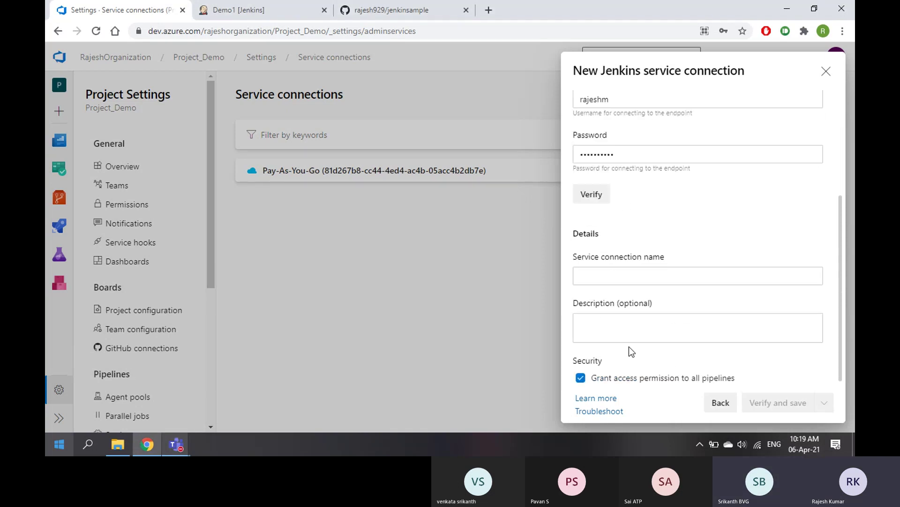
{"action": "left_click", "coordinate": [615, 274]}
{"action": "scroll", "coordinate": [618, 255], "scroll_direction": "up", "scroll_amount": 3}
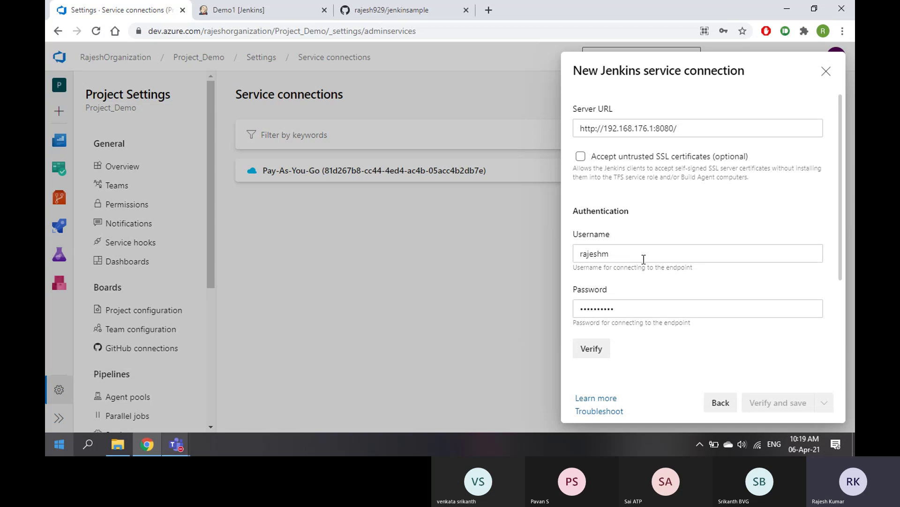
{"action": "scroll", "coordinate": [637, 262], "scroll_direction": "down", "scroll_amount": 3}
{"action": "scroll", "coordinate": [636, 269], "scroll_direction": "up", "scroll_amount": 3}
{"action": "scroll", "coordinate": [638, 199], "scroll_direction": "down", "scroll_amount": 1}
{"action": "scroll", "coordinate": [637, 200], "scroll_direction": "down", "scroll_amount": 3}
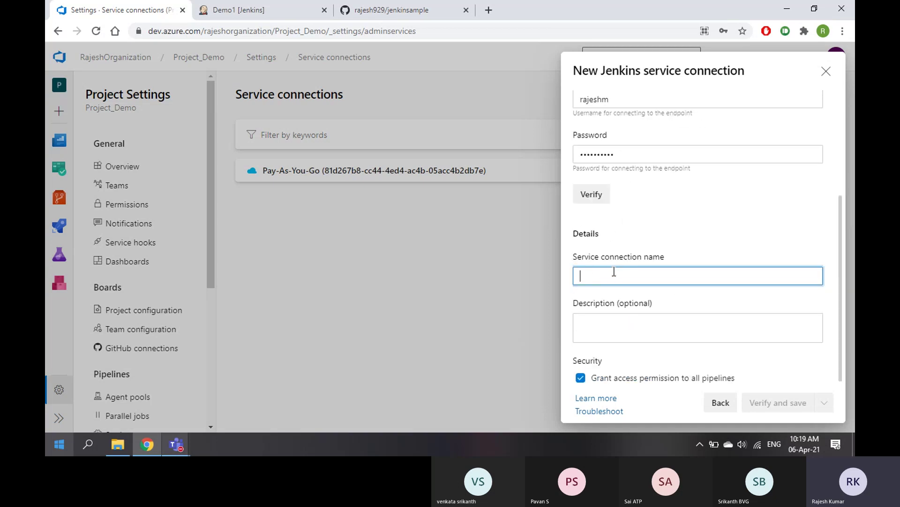
{"action": "type", "text": "MyJenkins"}
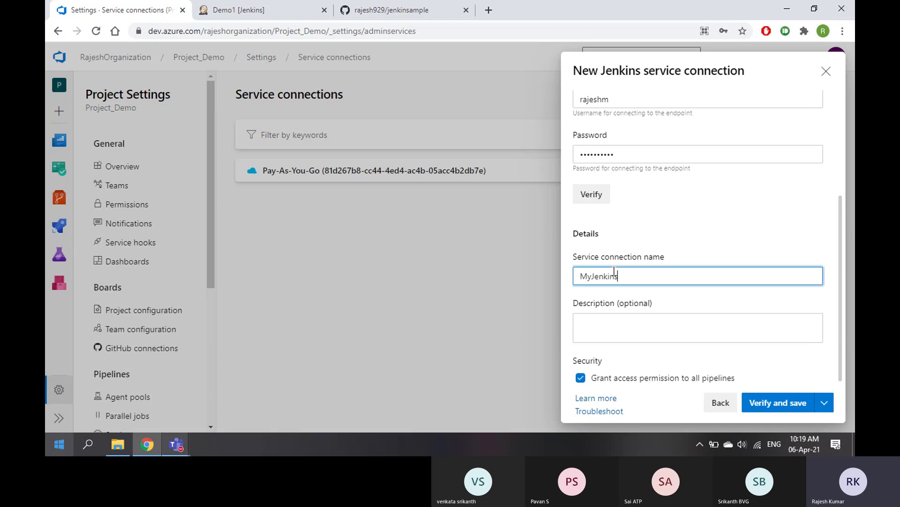
{"action": "type", "text": "Server"}
{"action": "key", "text": "Tab"}
Copy MyJenkinsServer into Description and save the connection without verification
{"action": "left_click_drag", "start_coordinate": [655, 287], "coordinate": [561, 280]}
{"action": "key", "text": "ctrl+c"}
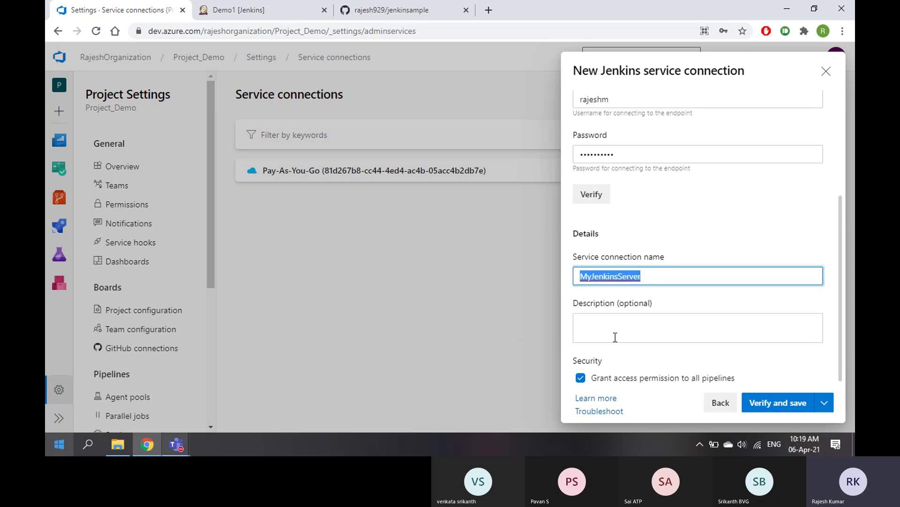
{"action": "left_click", "coordinate": [617, 332]}
{"action": "key", "text": "ctrl+v"}
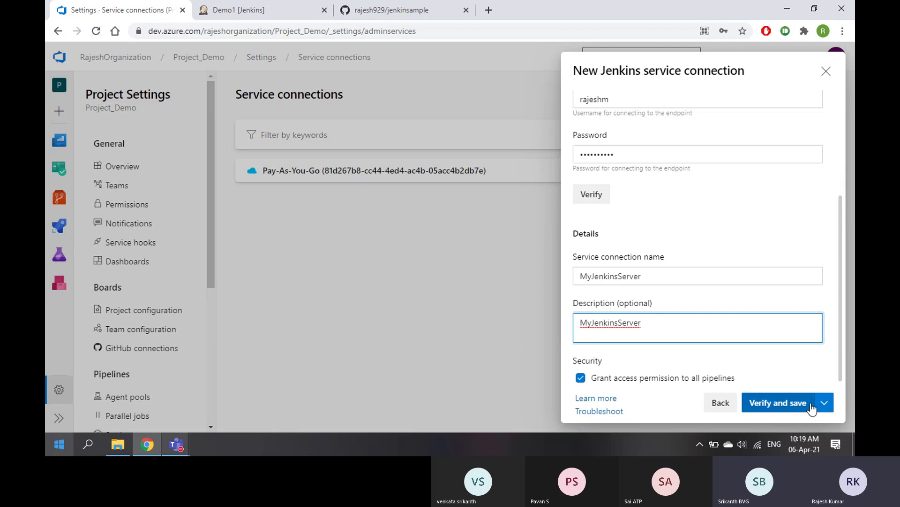
{"action": "left_click", "coordinate": [824, 403]}
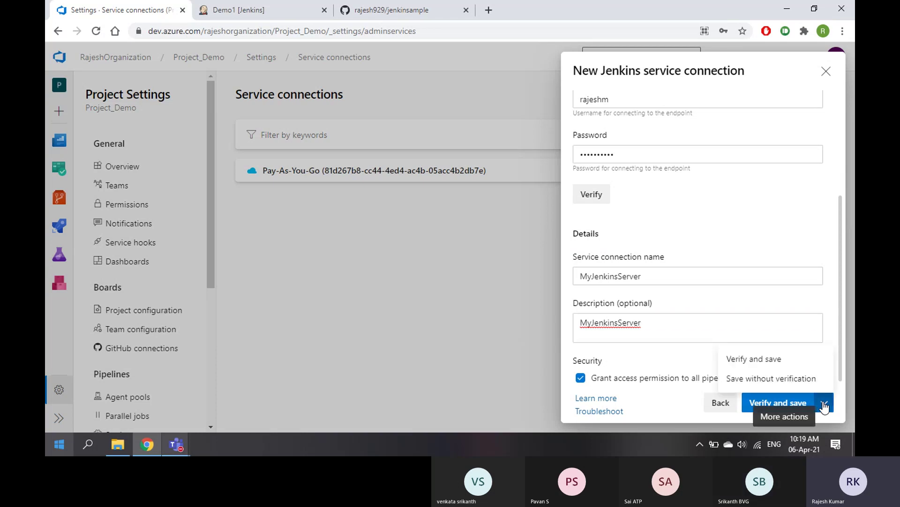
{"action": "left_click", "coordinate": [791, 380]}
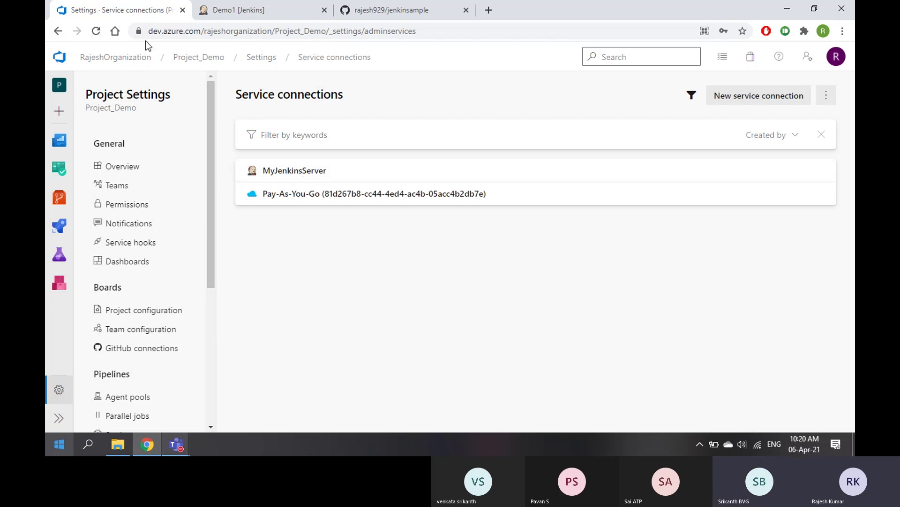
Open Demo1's Configure page in Jenkins and scroll down toward Post-build Actions
{"action": "left_click", "coordinate": [250, 14]}
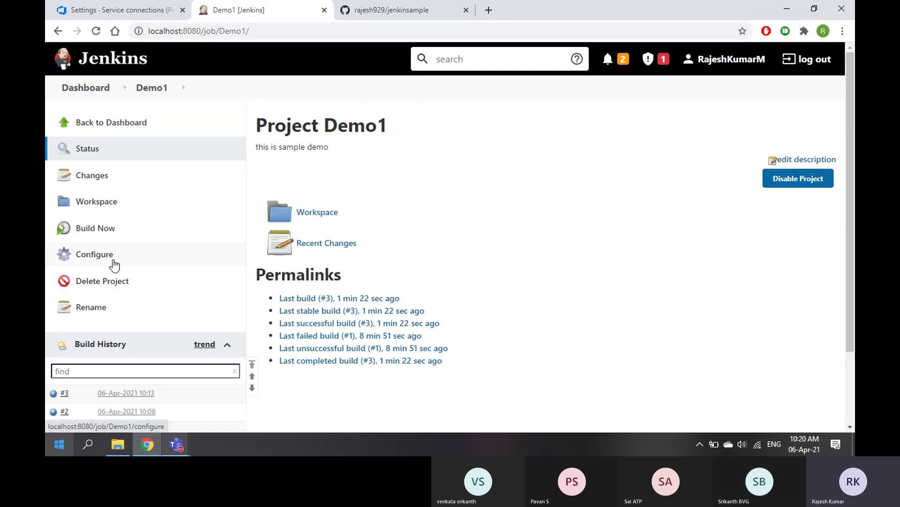
{"action": "left_click", "coordinate": [96, 255]}
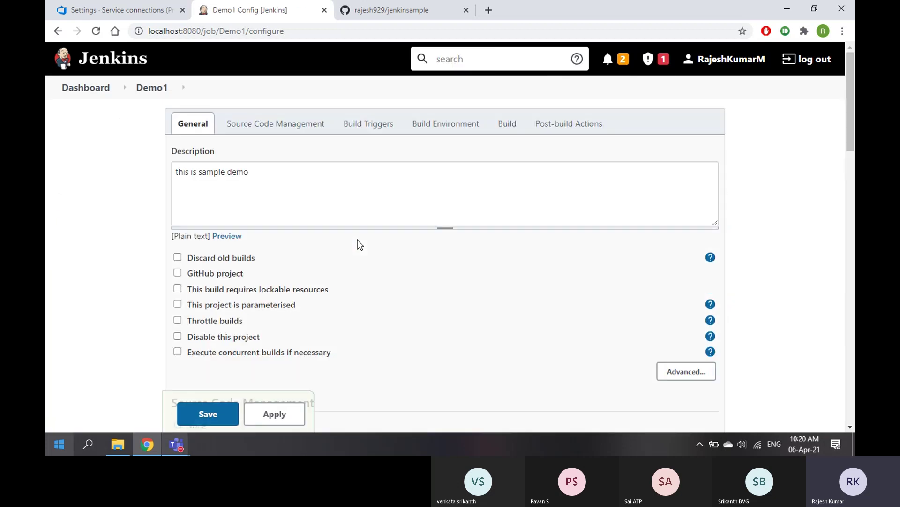
{"action": "scroll", "coordinate": [357, 237], "scroll_direction": "down", "scroll_amount": 5}
{"action": "scroll", "coordinate": [292, 234], "scroll_direction": "down", "scroll_amount": 5}
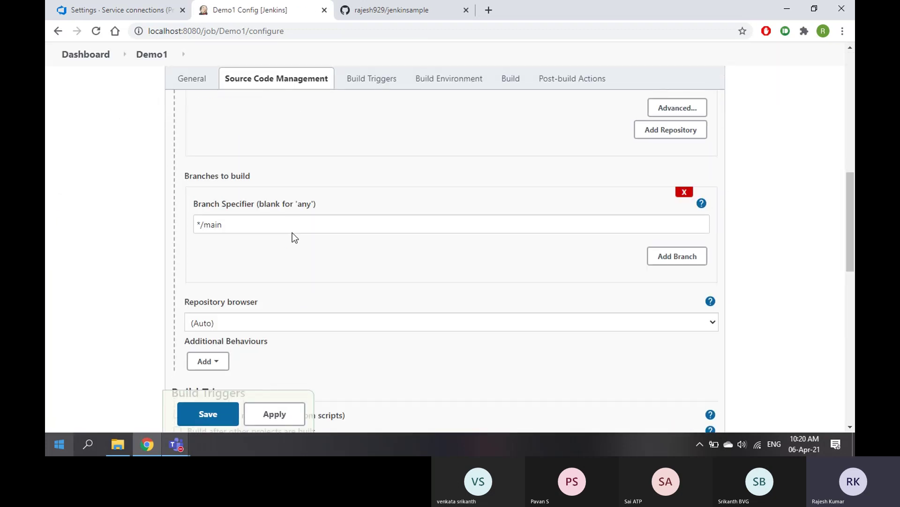
{"action": "scroll", "coordinate": [314, 230], "scroll_direction": "down", "scroll_amount": 2}
{"action": "scroll", "coordinate": [313, 233], "scroll_direction": "down", "scroll_amount": 2}
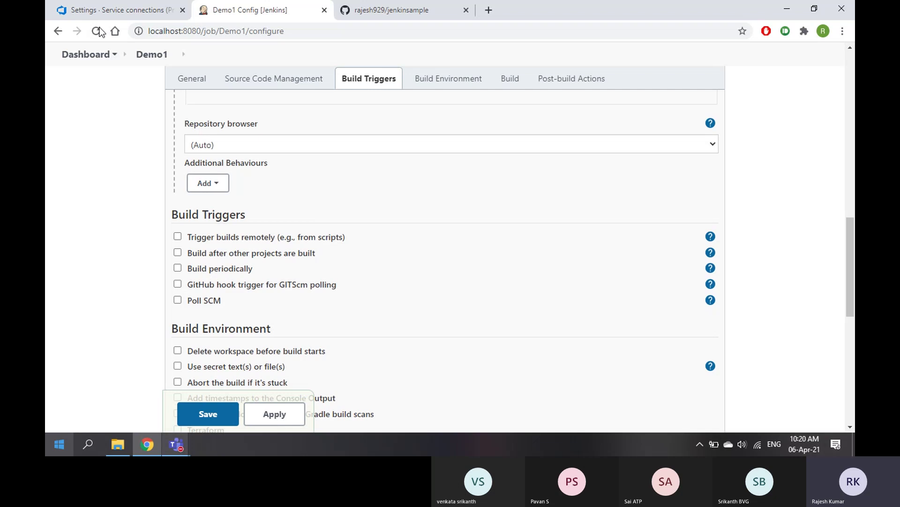
{"action": "left_click", "coordinate": [115, 10]}
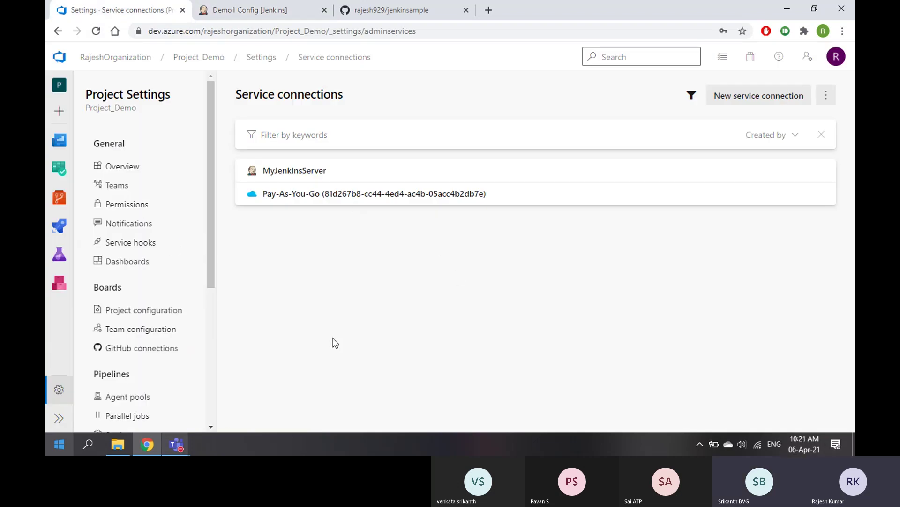
{"action": "left_click", "coordinate": [247, 7]}
{"action": "scroll", "coordinate": [352, 265], "scroll_direction": "down", "scroll_amount": 6}
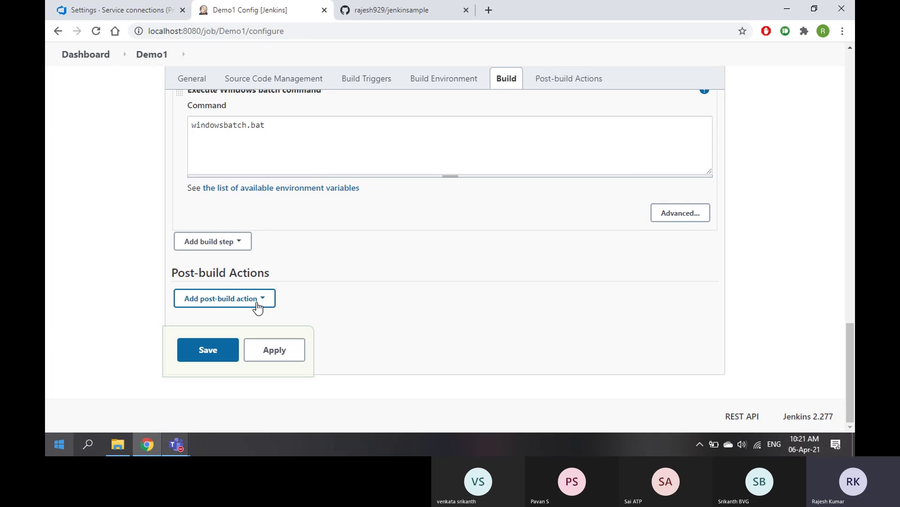
Add the VS Team Services Continuous Deployment action from the post-build action list
{"action": "left_click", "coordinate": [258, 308]}
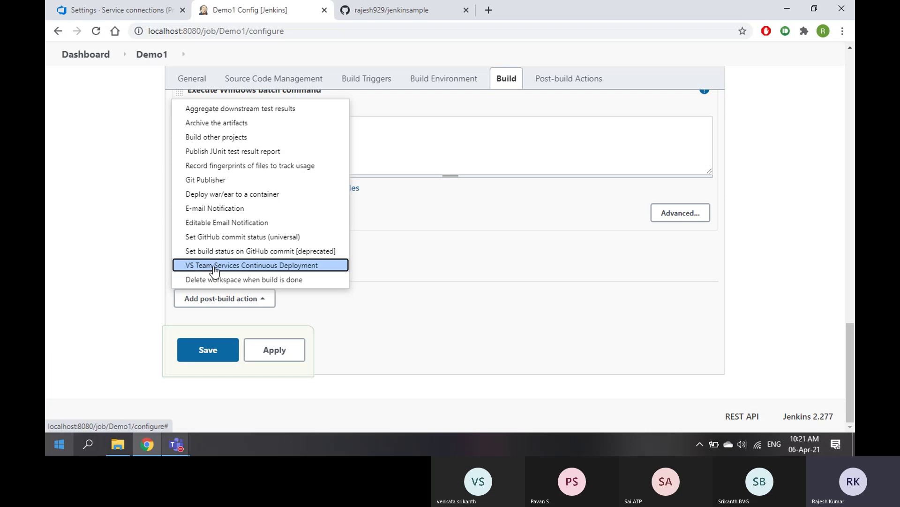
{"action": "left_click", "coordinate": [236, 270]}
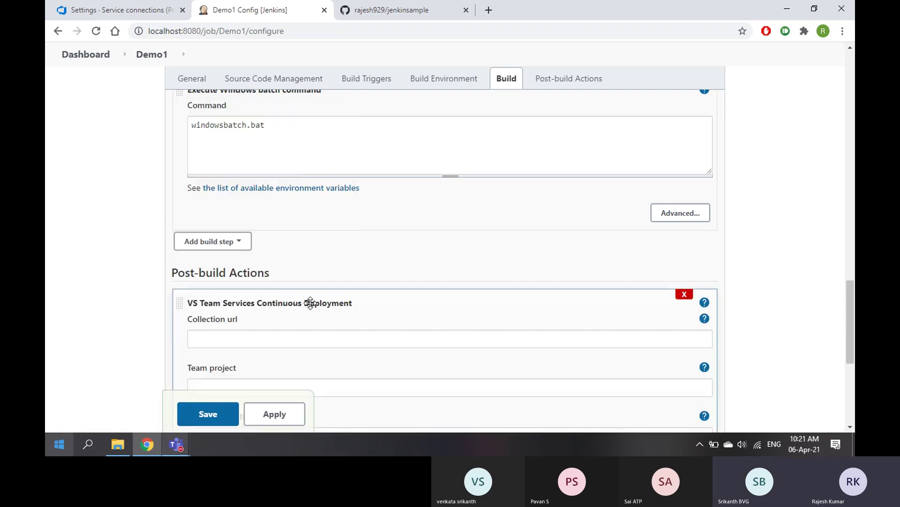
{"action": "scroll", "coordinate": [313, 308], "scroll_direction": "down", "scroll_amount": 3}
Copy the Azure DevOps organisation URL into the Collection url field
{"action": "left_click", "coordinate": [224, 160]}
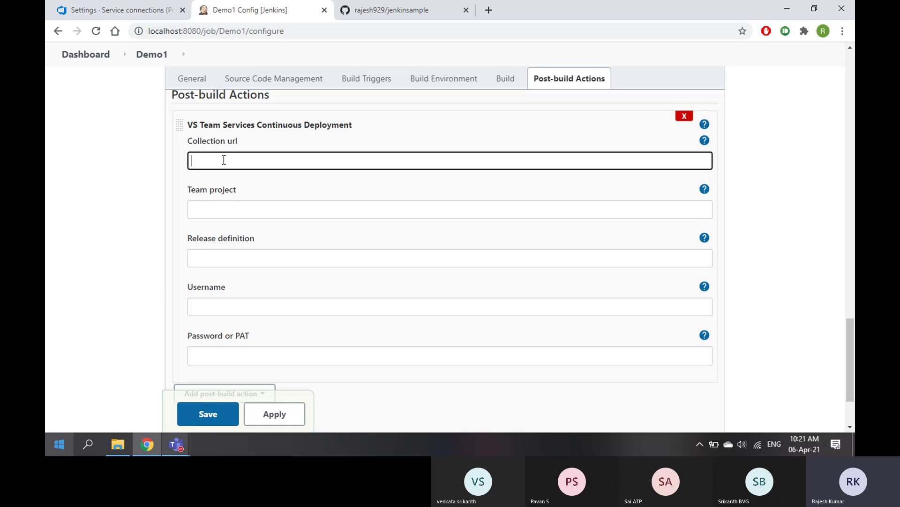
{"action": "left_click", "coordinate": [215, 211]}
{"action": "left_click", "coordinate": [209, 258]}
{"action": "left_click", "coordinate": [208, 307]}
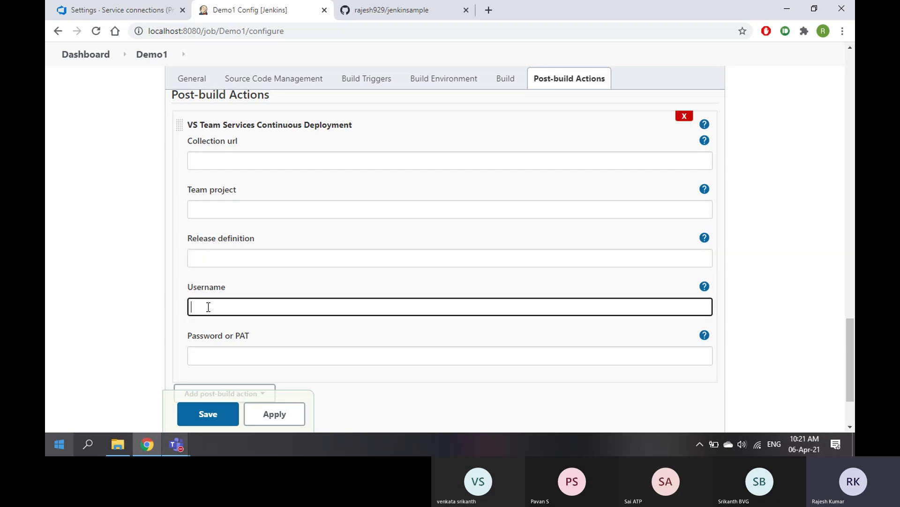
{"action": "left_click", "coordinate": [209, 353]}
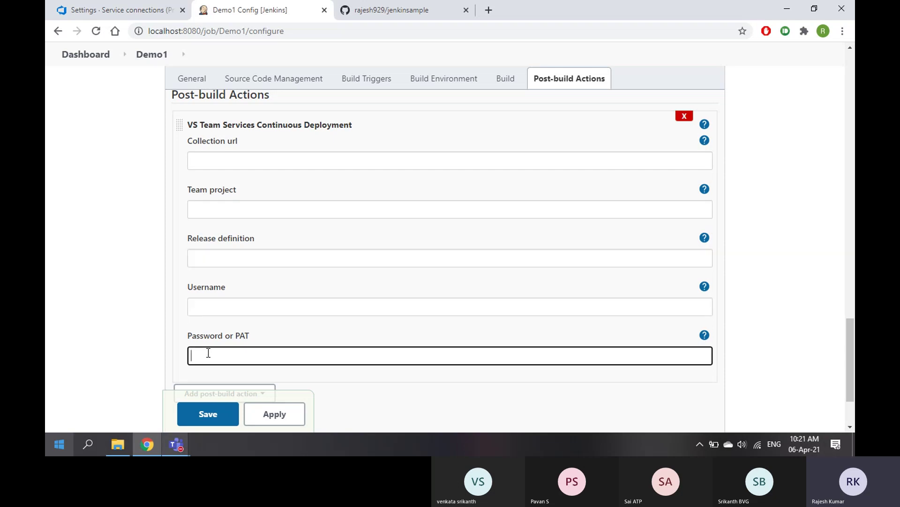
{"action": "left_click", "coordinate": [210, 160]}
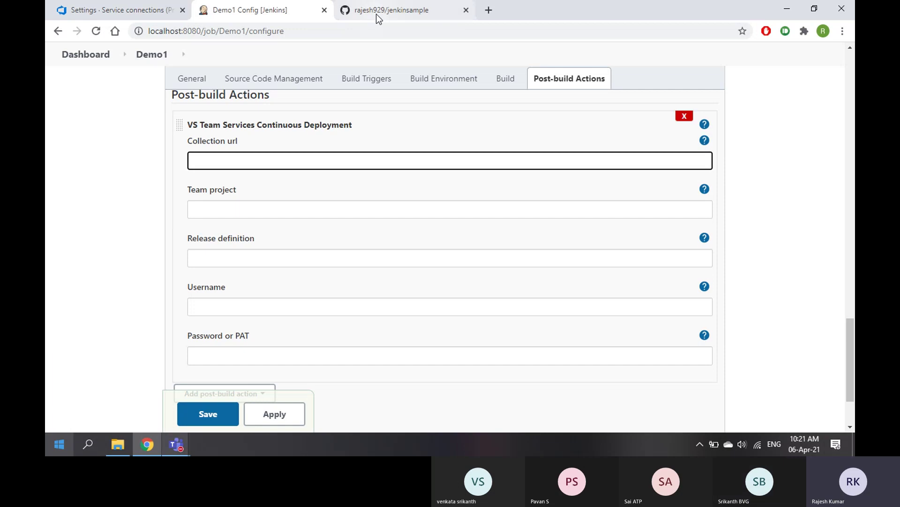
{"action": "left_click", "coordinate": [376, 14]}
{"action": "left_click", "coordinate": [124, 13]}
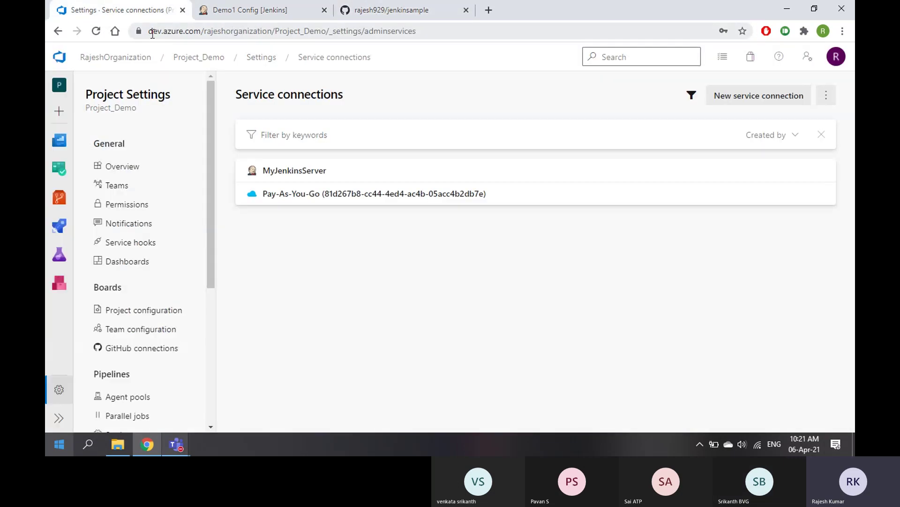
{"action": "left_click_drag", "start_coordinate": [152, 34], "coordinate": [276, 32]}
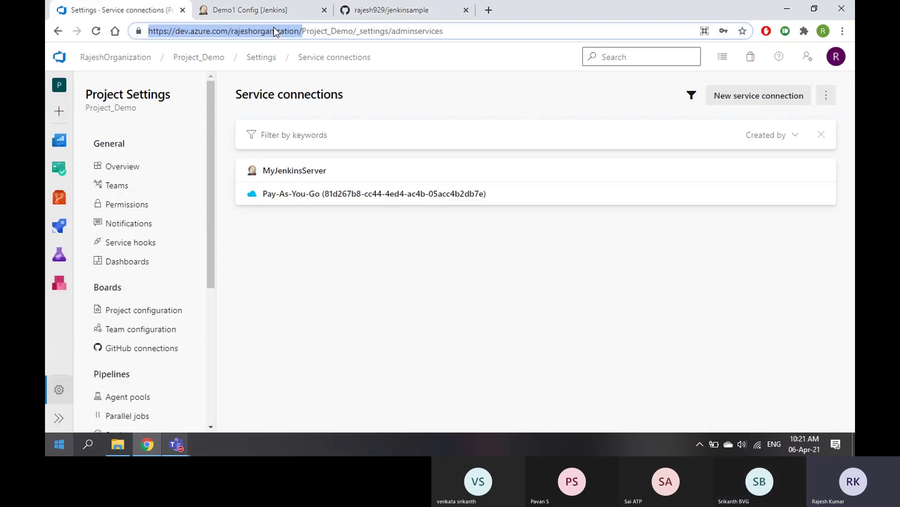
{"action": "left_click", "coordinate": [291, 11]}
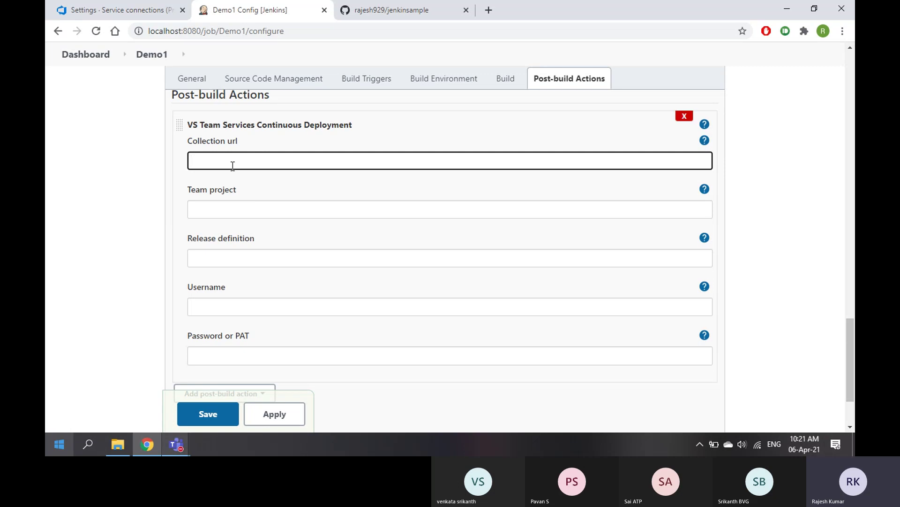
{"action": "key", "text": "ctrl+v"}
Enter Project-Demo as the Team project
{"action": "left_click", "coordinate": [225, 206]}
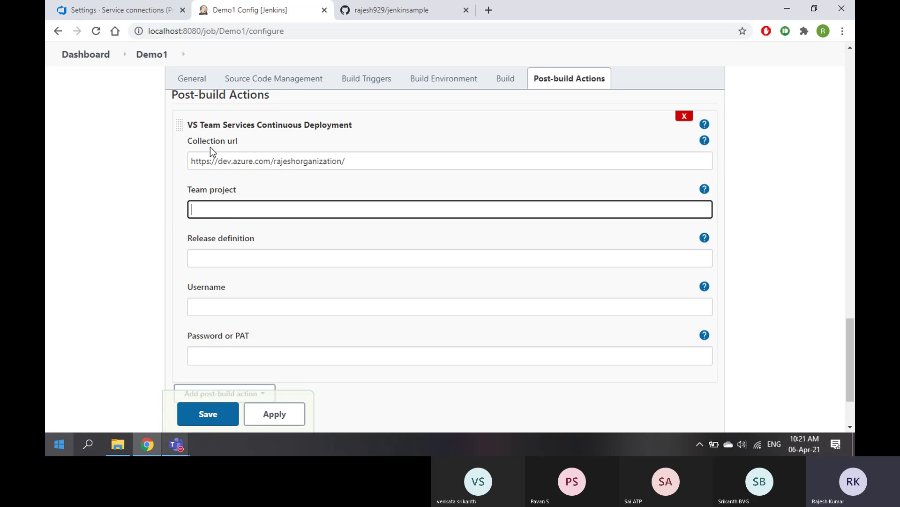
{"action": "left_click", "coordinate": [138, 17]}
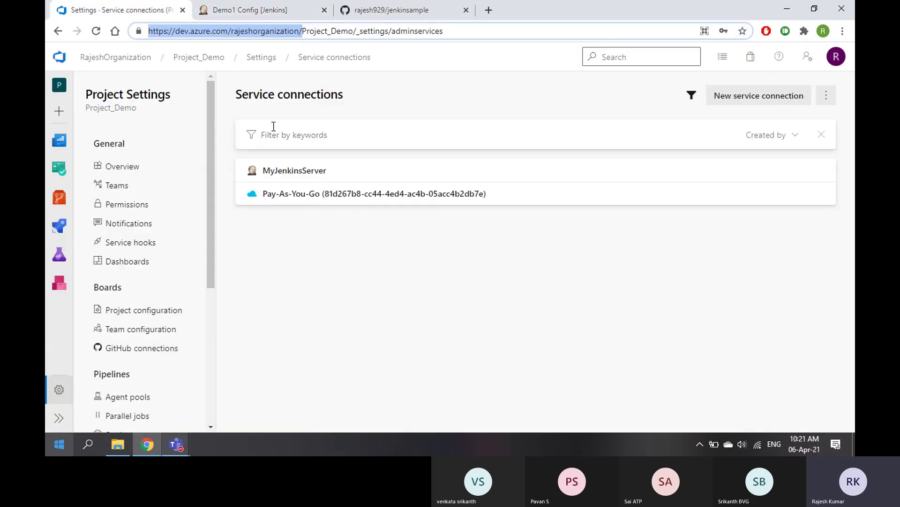
{"action": "left_click", "coordinate": [248, 11]}
{"action": "type", "text": "Proje"}
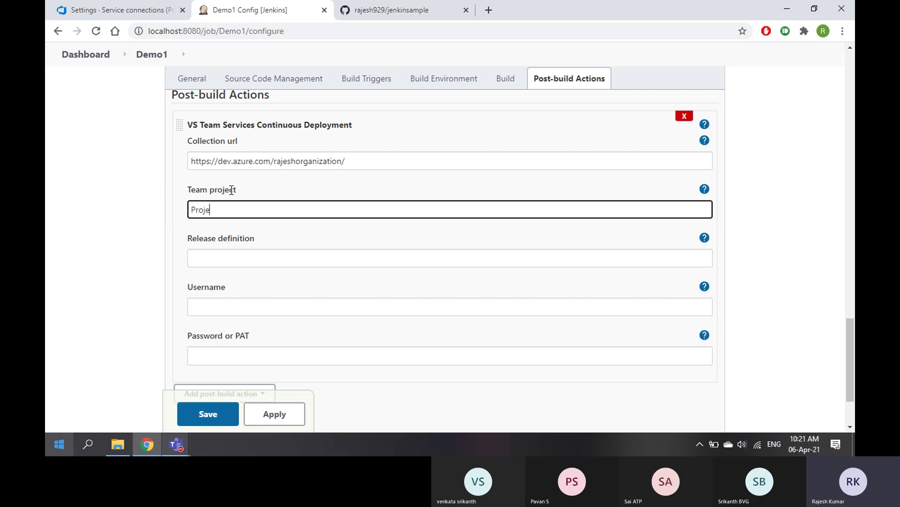
{"action": "type", "text": "ct-Demo"}
Open the project's Pipelines > Releases page in Azure DevOps
{"action": "left_click", "coordinate": [123, 13]}
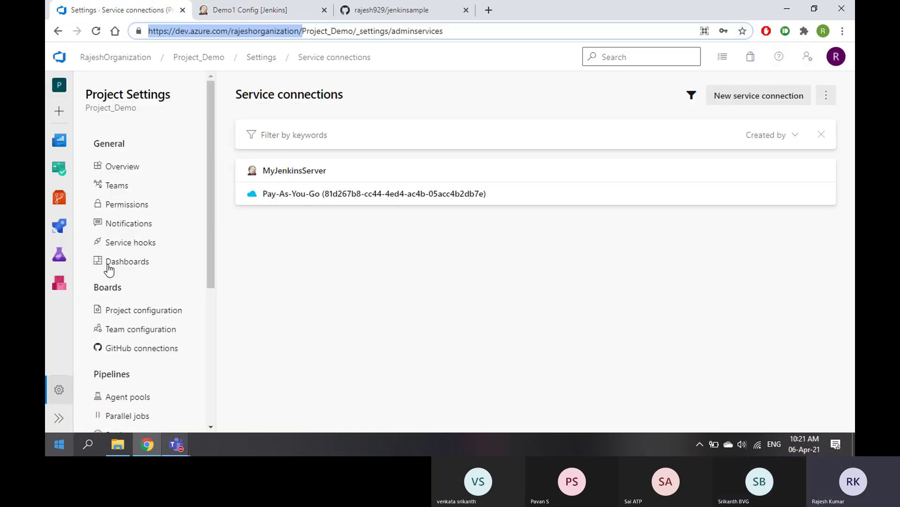
{"action": "mouse_move", "coordinate": [60, 227]}
{"action": "left_click", "coordinate": [113, 286]}
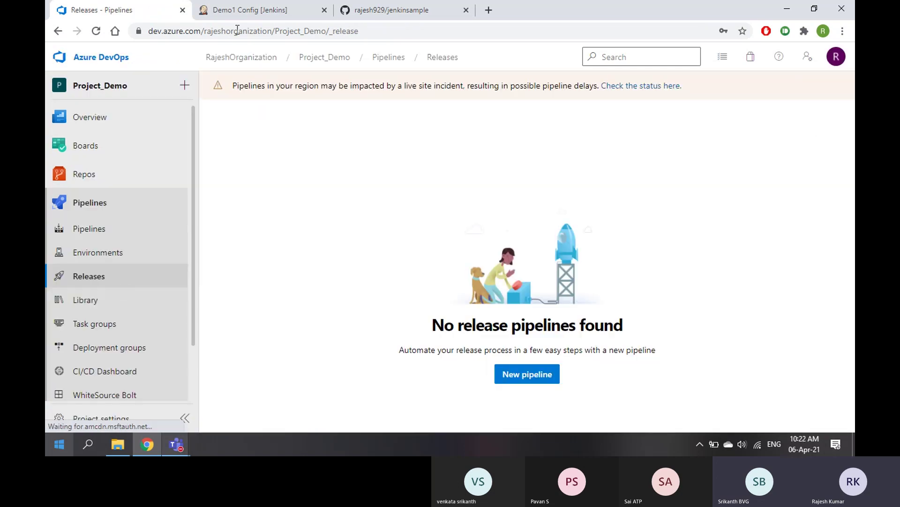
Enter release definition First_Release, the account e-mail and PAT, then save Demo1
{"action": "left_click", "coordinate": [249, 10]}
{"action": "left_click", "coordinate": [219, 261]}
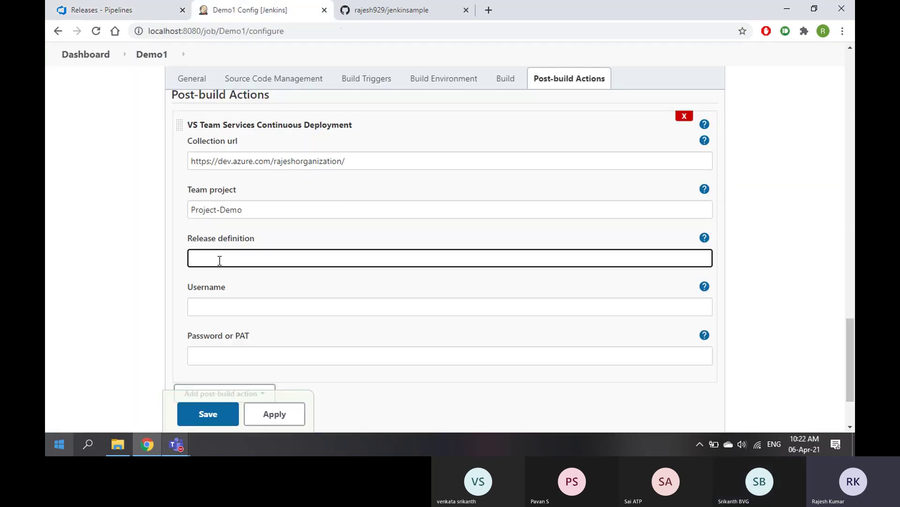
{"action": "type", "text": "First_"}
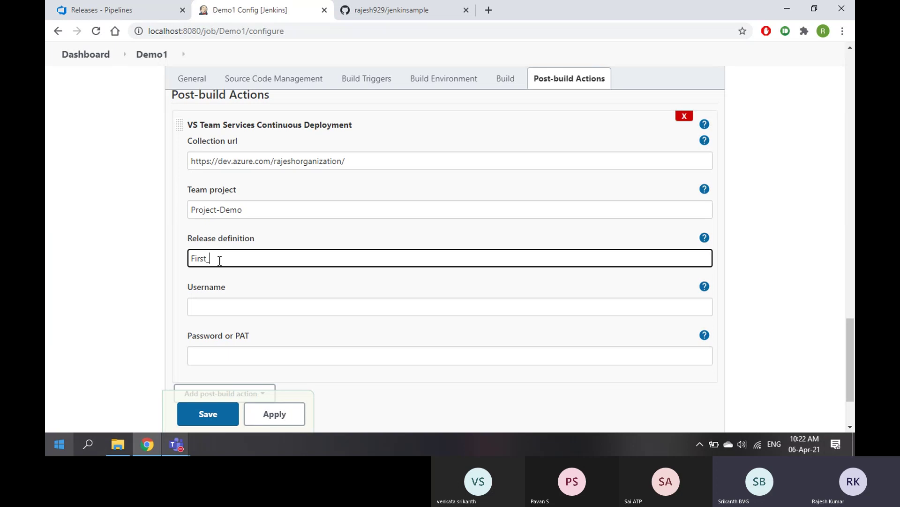
{"action": "type", "text": "Release"}
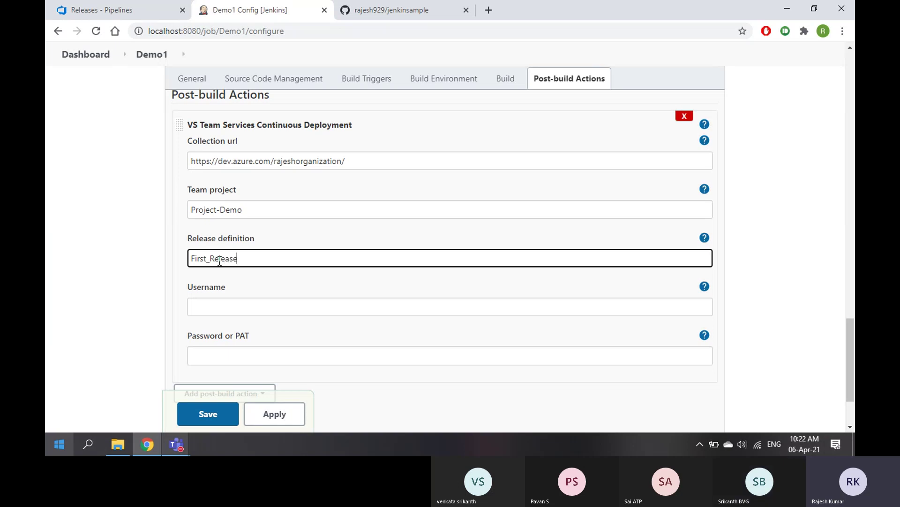
{"action": "left_click", "coordinate": [218, 305]}
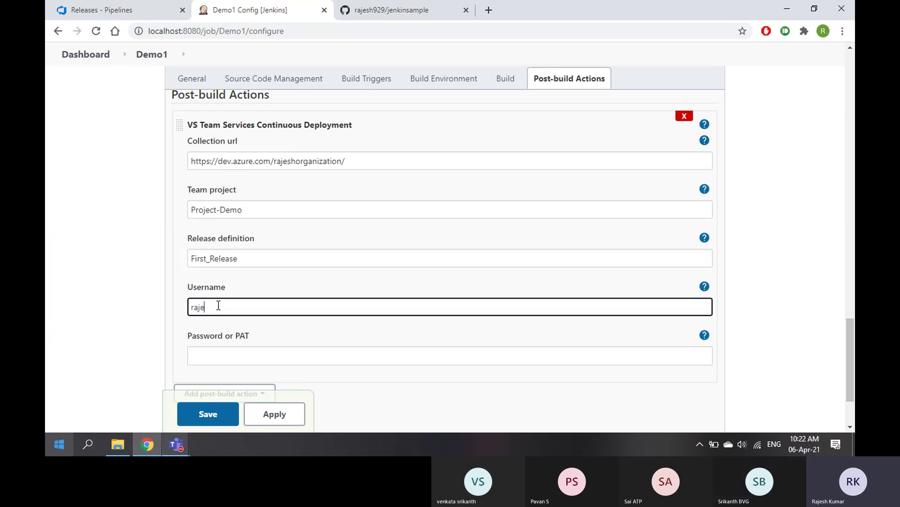
{"action": "left_click", "coordinate": [223, 354]}
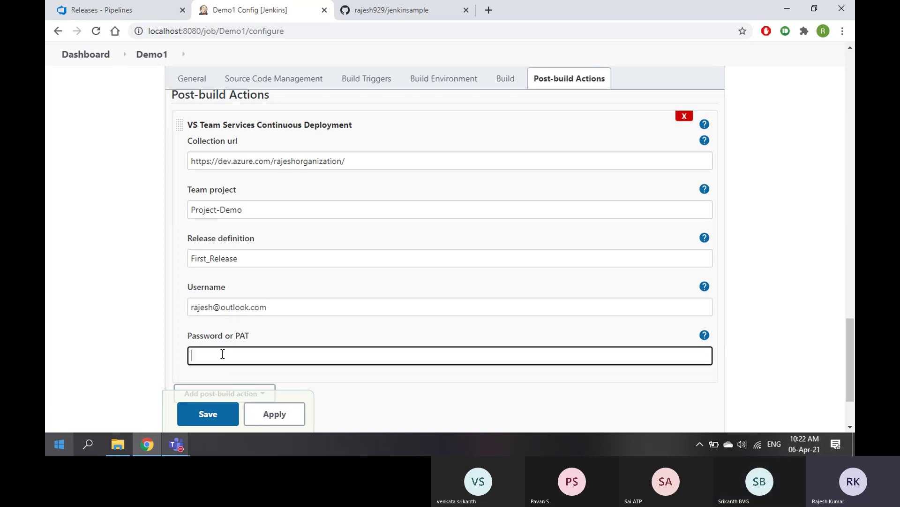
{"action": "type", "text": "•••••"}
{"action": "scroll", "coordinate": [263, 342], "scroll_direction": "down", "scroll_amount": 2}
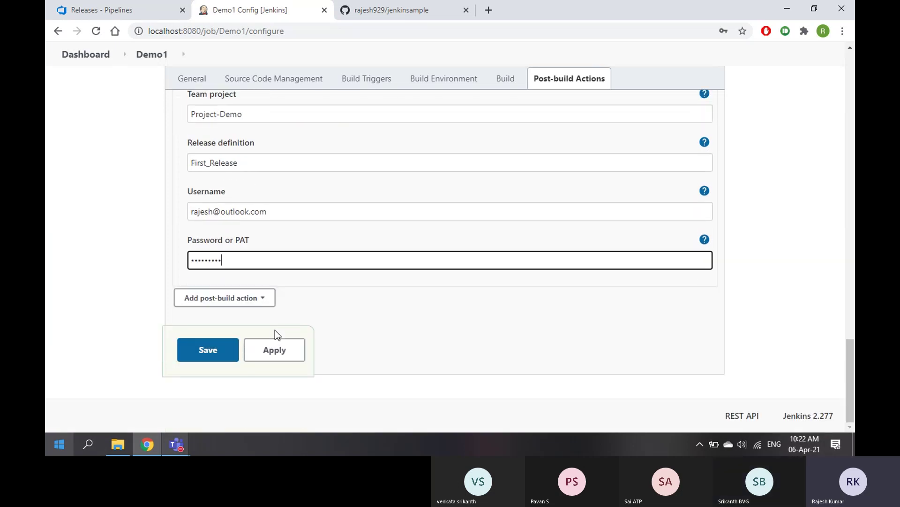
{"action": "left_click", "coordinate": [207, 355]}
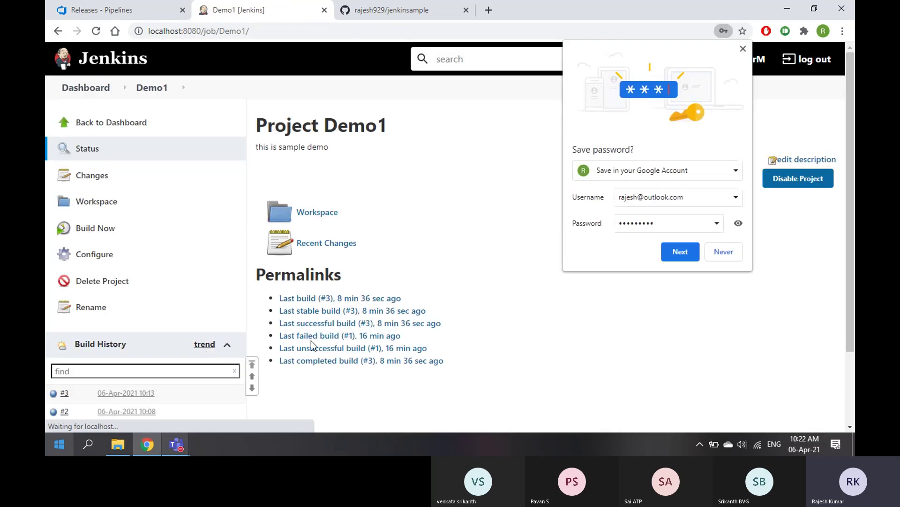
Dismiss the password prompt, trigger Build Now, and open build #4's menu in Build History
{"action": "left_click", "coordinate": [745, 51]}
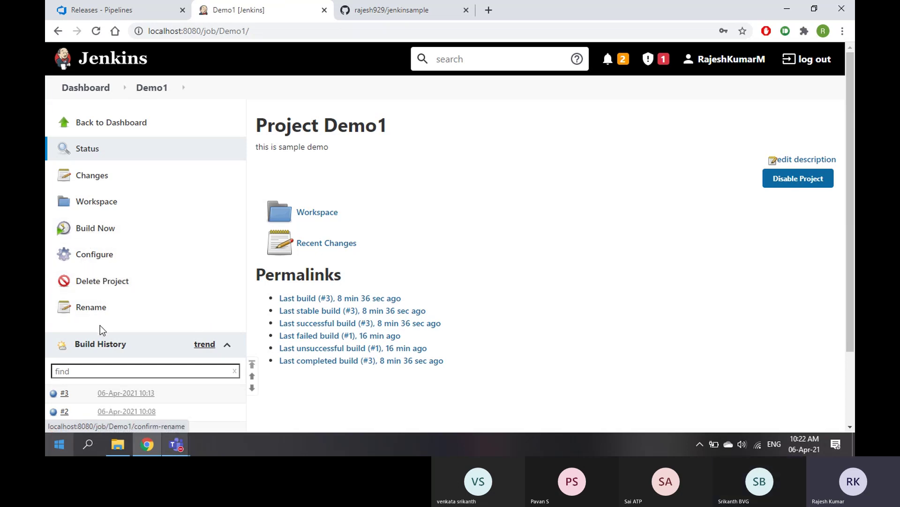
{"action": "left_click", "coordinate": [95, 230]}
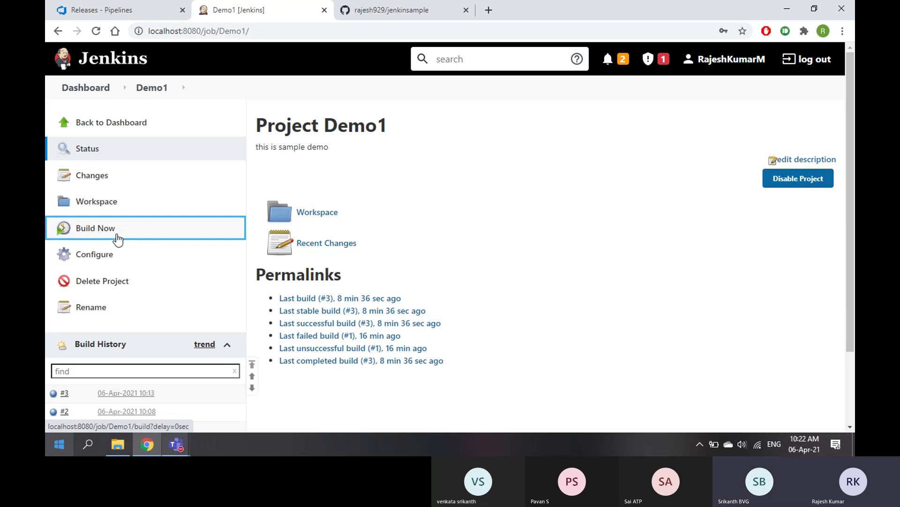
{"action": "scroll", "coordinate": [111, 280], "scroll_direction": "down", "scroll_amount": 3}
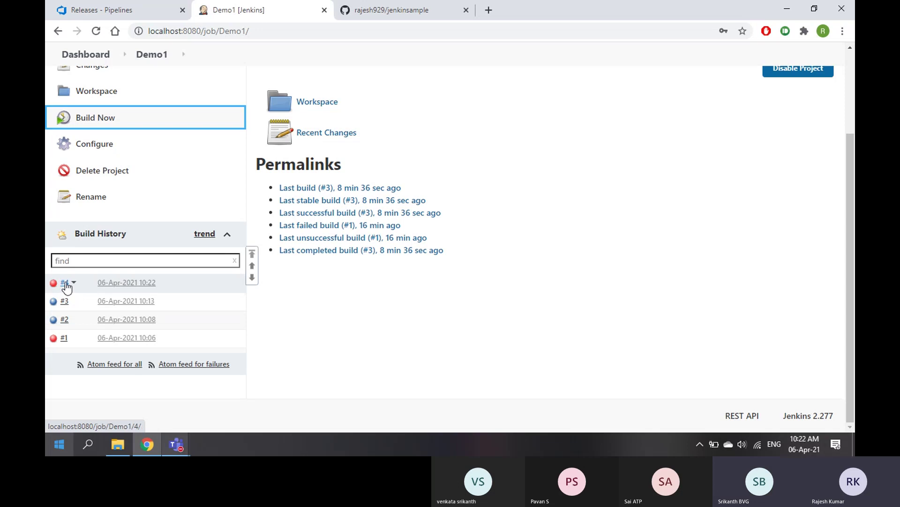
{"action": "left_click", "coordinate": [72, 283]}
Open build #4's Console Output and highlight the error lines through Finished: FAILURE
{"action": "left_click", "coordinate": [94, 320]}
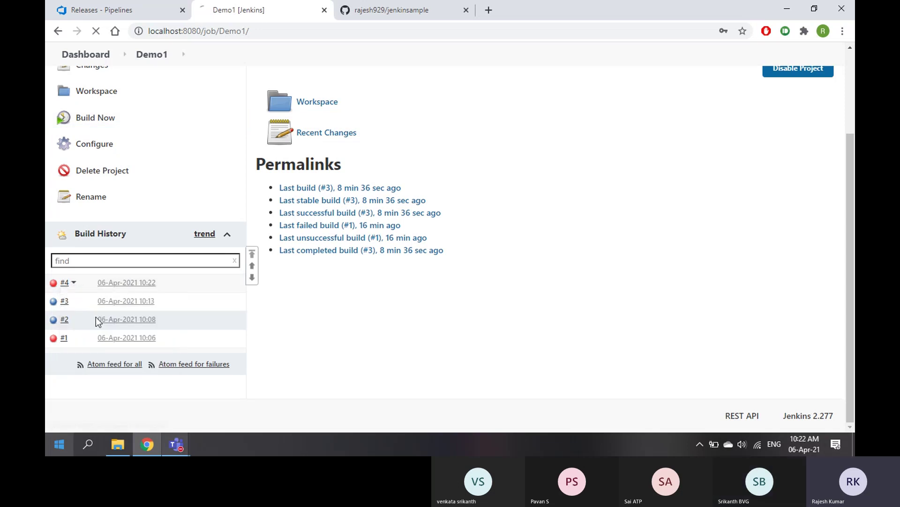
{"action": "scroll", "coordinate": [604, 178], "scroll_direction": "down", "scroll_amount": 3}
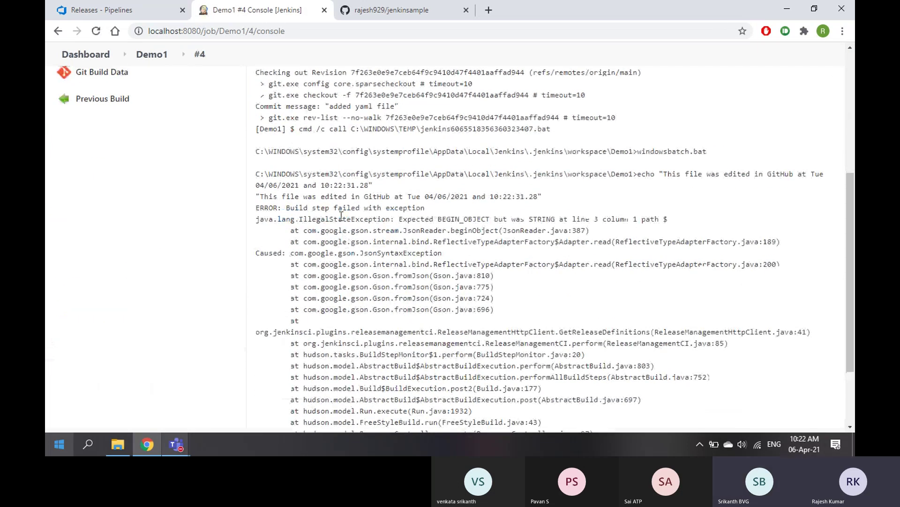
{"action": "left_click_drag", "start_coordinate": [663, 173], "coordinate": [811, 175]}
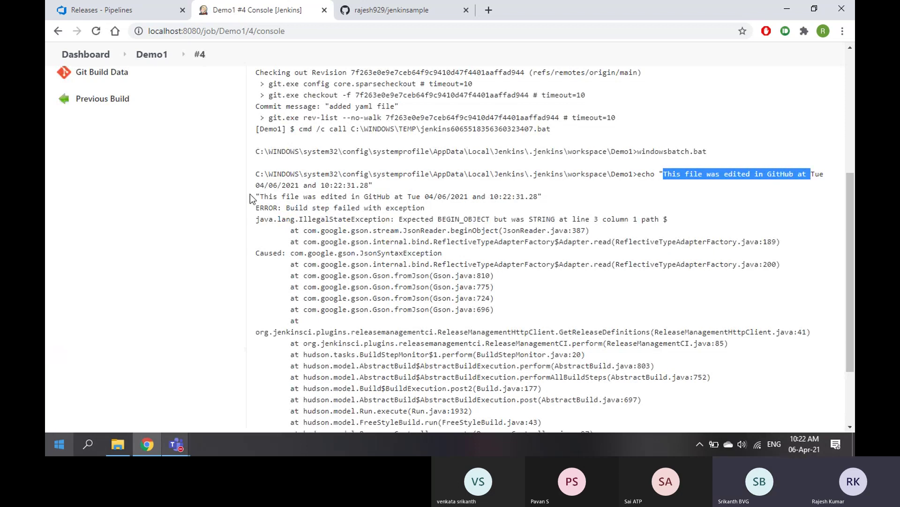
{"action": "left_click_drag", "start_coordinate": [261, 196], "coordinate": [408, 196]}
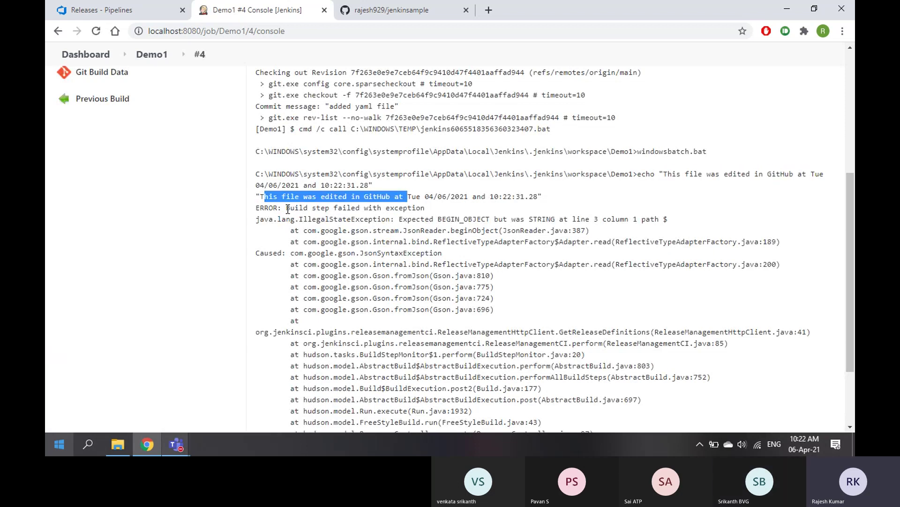
{"action": "left_click_drag", "start_coordinate": [286, 208], "coordinate": [412, 208]}
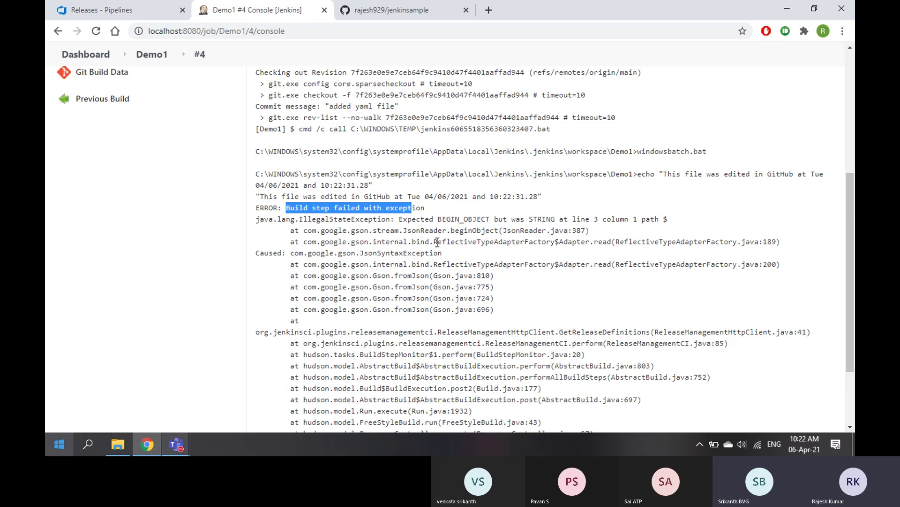
{"action": "scroll", "coordinate": [521, 239], "scroll_direction": "down", "scroll_amount": 3}
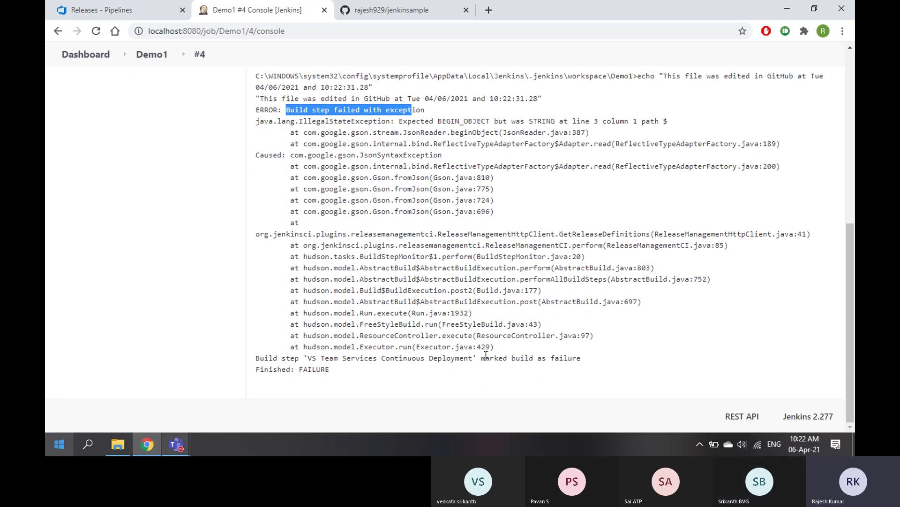
{"action": "left_click_drag", "start_coordinate": [511, 357], "coordinate": [573, 360]}
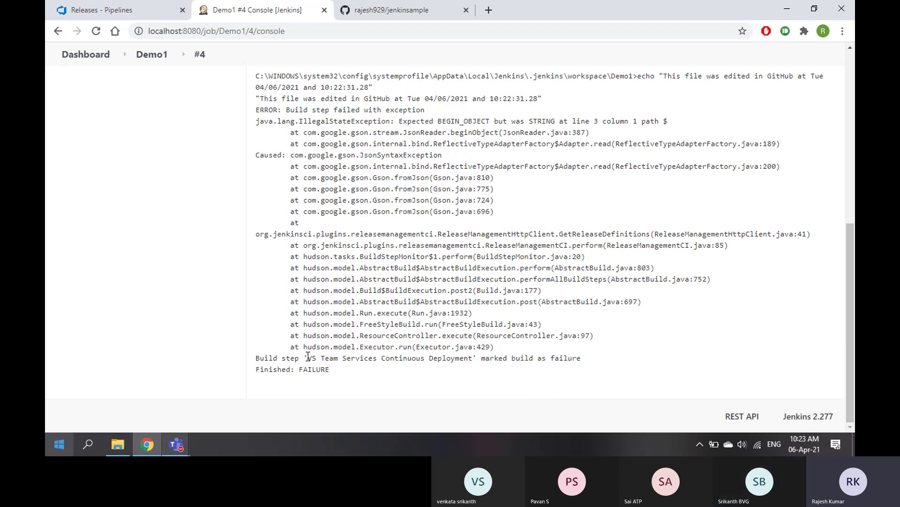
{"action": "left_click_drag", "start_coordinate": [308, 359], "coordinate": [585, 364]}
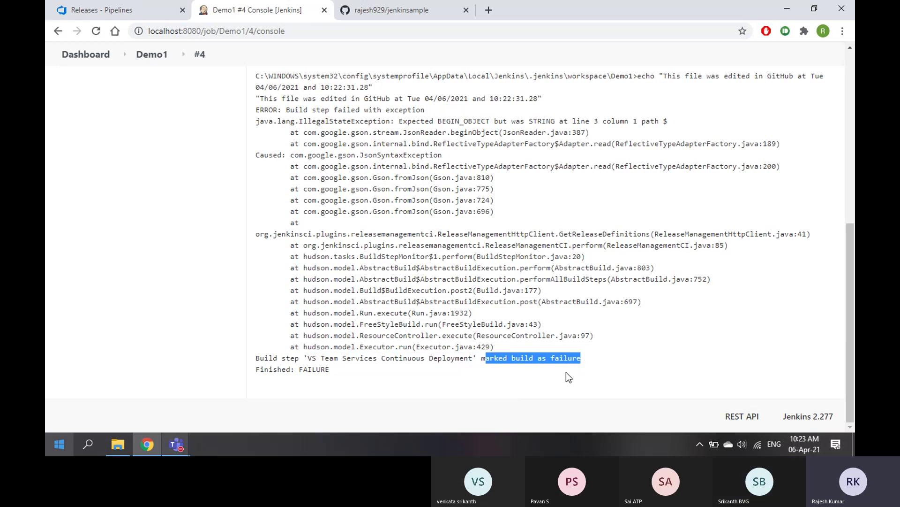
{"action": "scroll", "coordinate": [436, 339], "scroll_direction": "up", "scroll_amount": 4}
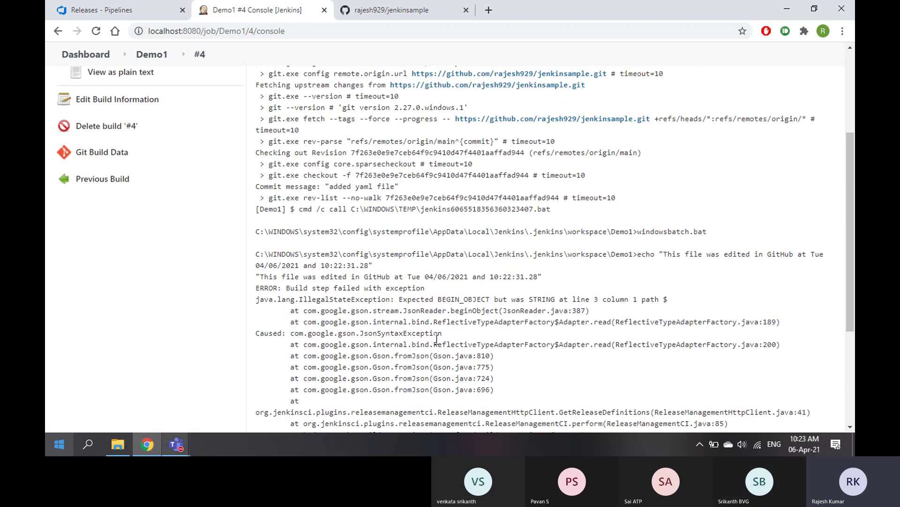
{"action": "scroll", "coordinate": [437, 343], "scroll_direction": "up", "scroll_amount": 4}
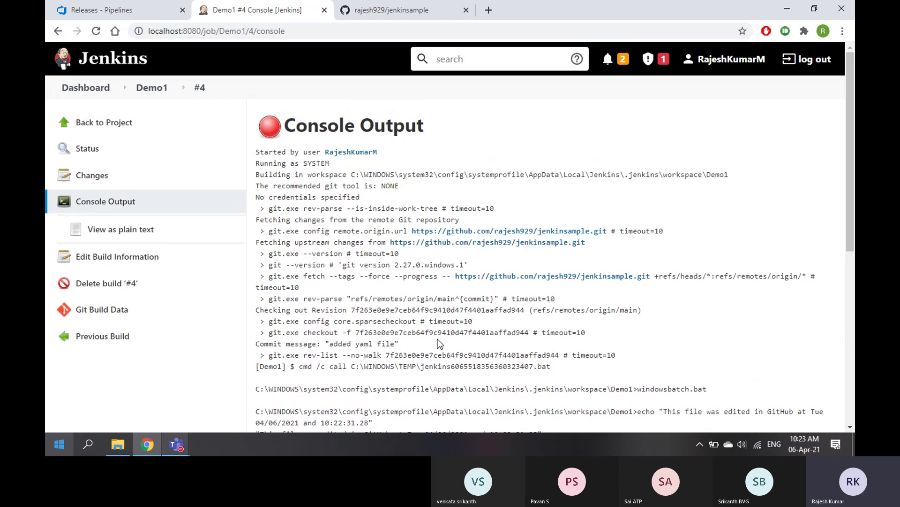
Show the empty Azure DevOps Releases page, then stop sharing the screen in Teams
{"action": "left_click", "coordinate": [132, 11]}
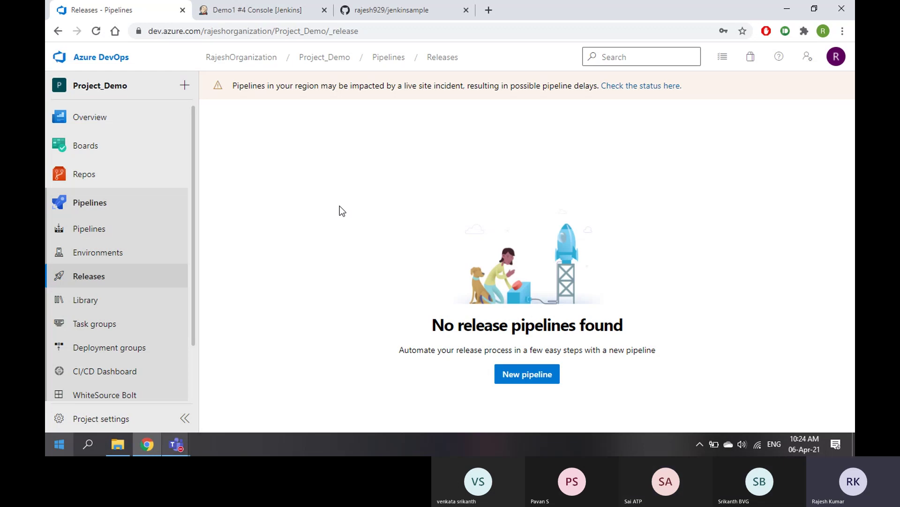
{"action": "left_click", "coordinate": [173, 444]}
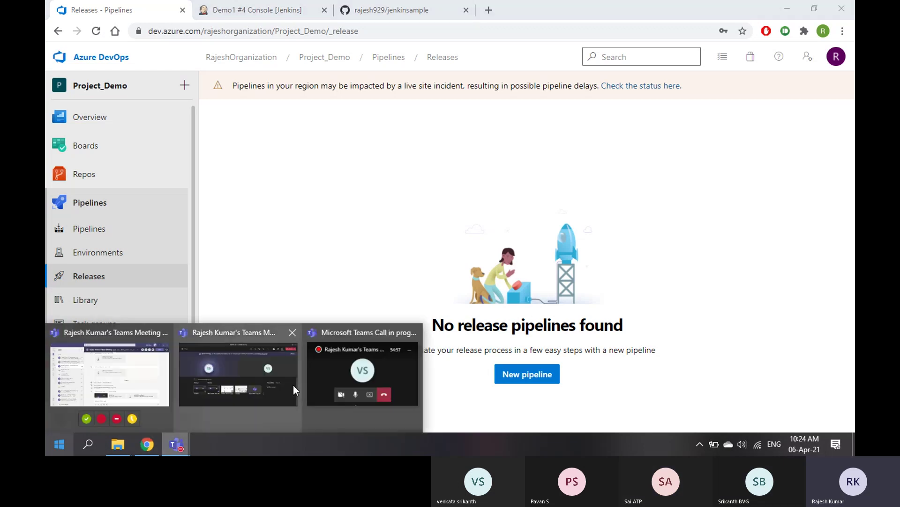
{"action": "left_click", "coordinate": [245, 364]}
{"action": "left_click", "coordinate": [680, 117]}
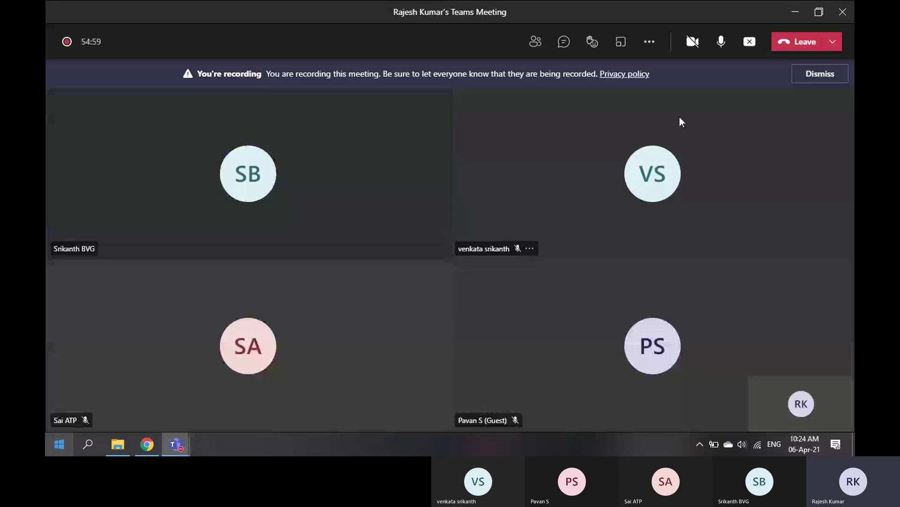
{"action": "left_click", "coordinate": [749, 43]}
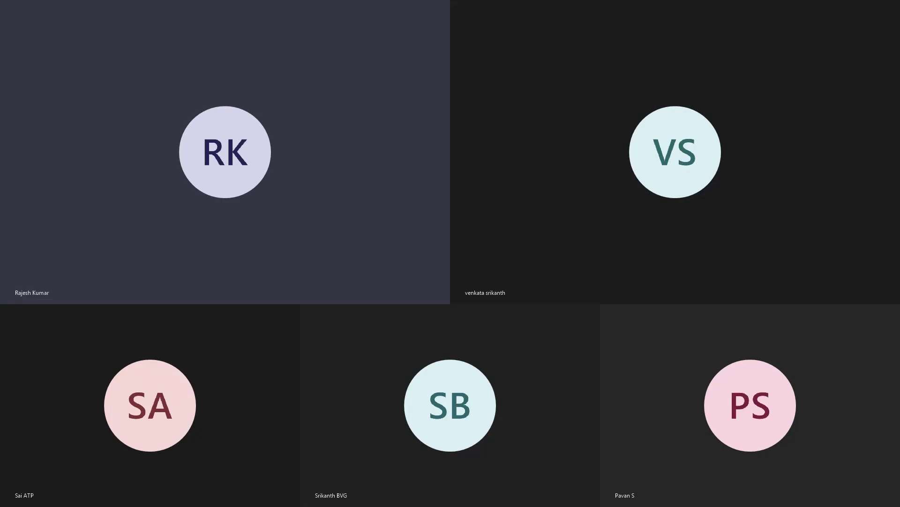